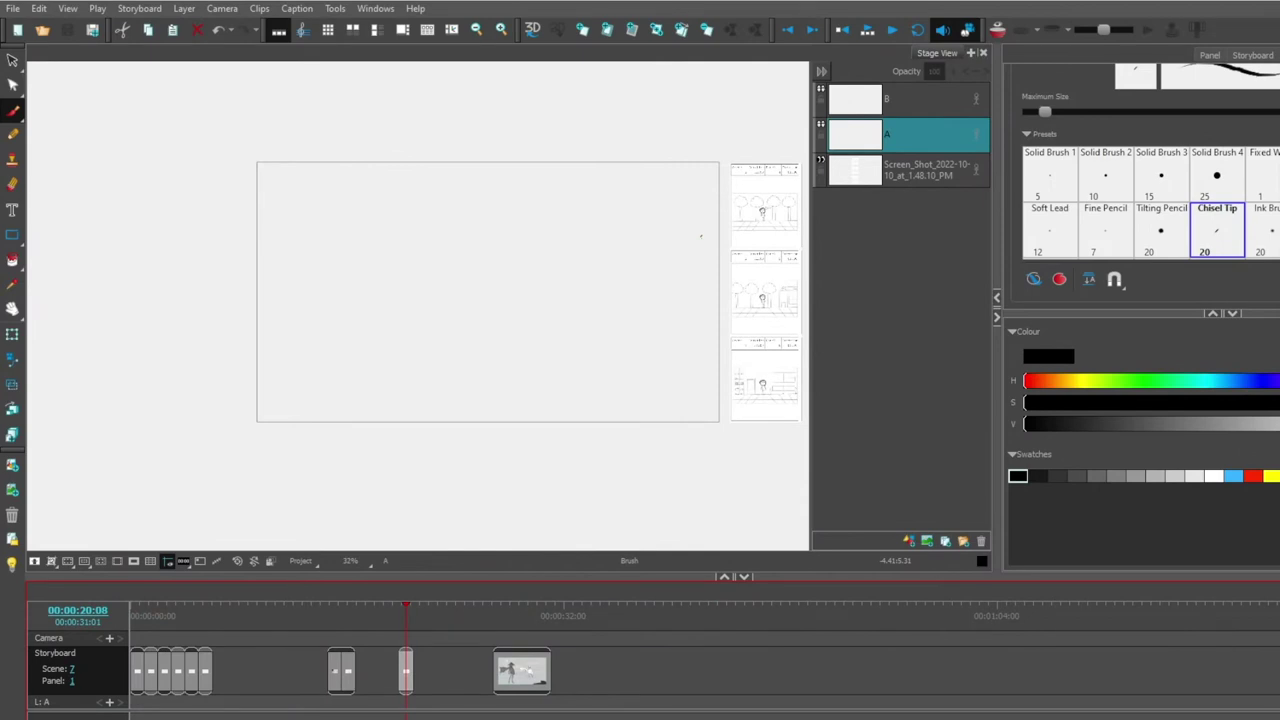
{"action": "left_click_drag", "start_coordinate": [443, 300], "coordinate": [399, 318]}
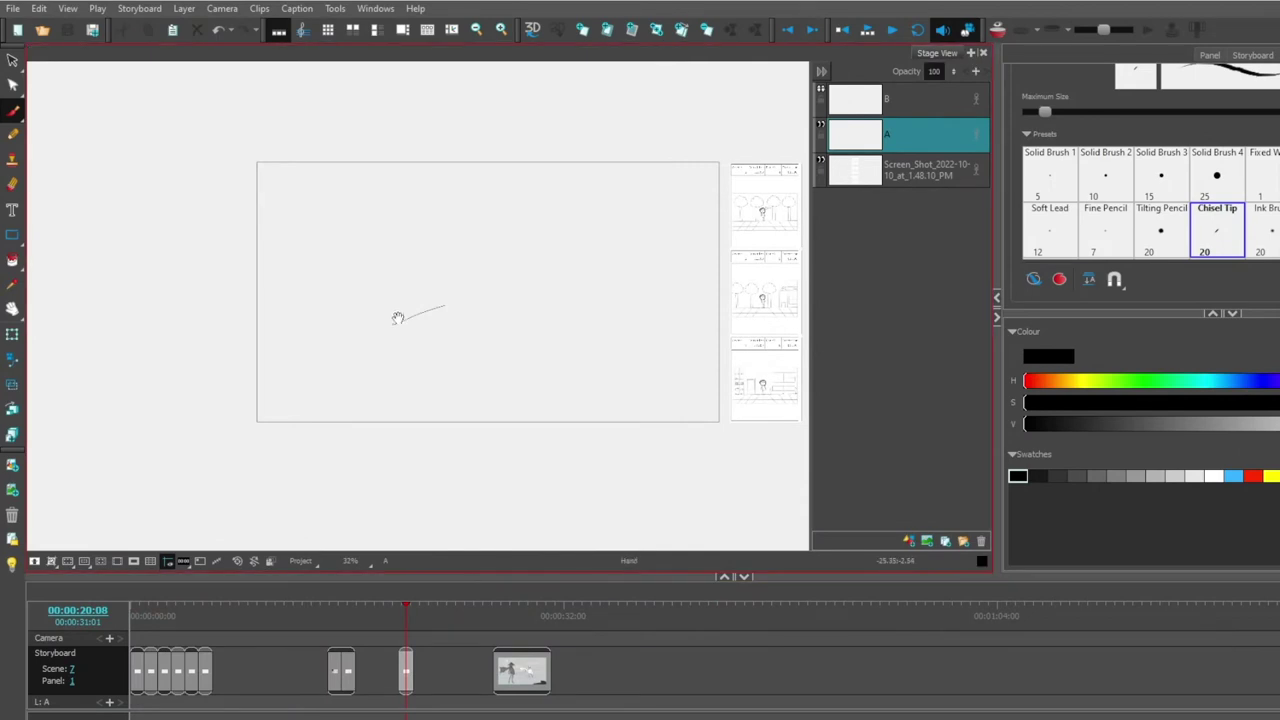
{"action": "key", "text": "ctrl+z"}
{"action": "key", "text": "alt+v"}
{"action": "key", "text": "ctrl+s"}
Step: Examine the imported reference storyboard beside the frame, comparing the composition of its street, house and indoor panels
{"action": "key", "text": "space"}
{"action": "left_click_drag", "start_coordinate": [690, 318], "coordinate": [404, 378]}
{"action": "scroll", "coordinate": [455, 195], "scroll_direction": "up", "scroll_amount": 5}
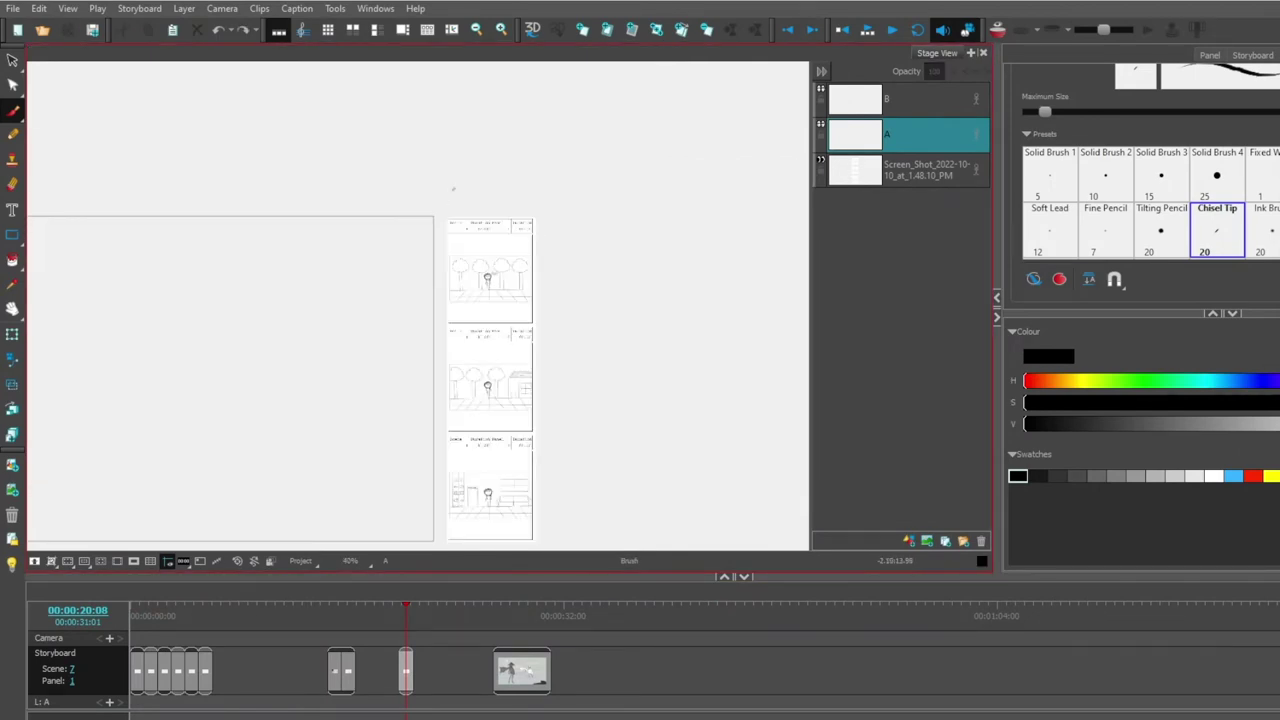
{"action": "key", "text": "space"}
{"action": "left_click_drag", "start_coordinate": [422, 437], "coordinate": [250, 120]}
{"action": "left_click_drag", "start_coordinate": [295, 444], "coordinate": [293, 153]}
{"action": "left_click_drag", "start_coordinate": [306, 371], "coordinate": [309, 263]}
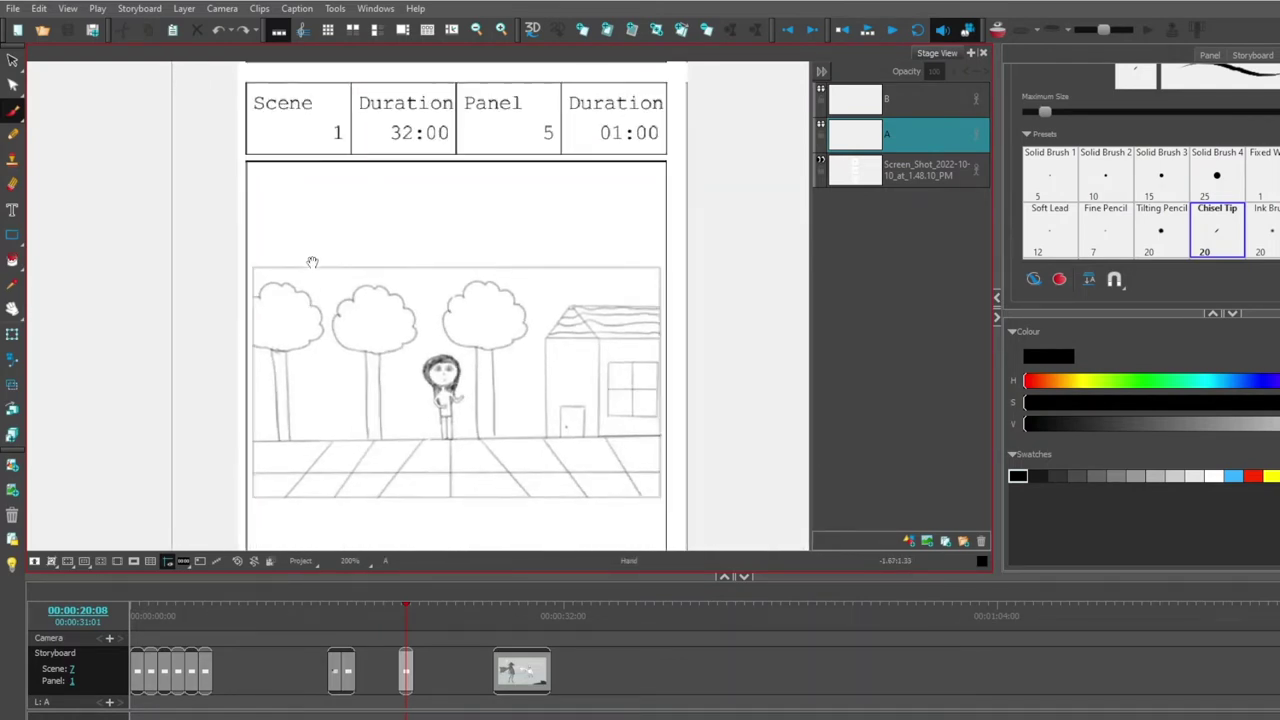
{"action": "mouse_move", "coordinate": [304, 530]}
{"action": "left_mouse_down"}
{"action": "mouse_move", "coordinate": [294, 466]}
{"action": "mouse_move", "coordinate": [318, 275]}
{"action": "mouse_move", "coordinate": [286, 171]}
{"action": "mouse_move", "coordinate": [294, 343]}
{"action": "left_mouse_up"}
{"action": "left_click_drag", "start_coordinate": [307, 161], "coordinate": [315, 411]}
{"action": "left_click_drag", "start_coordinate": [324, 88], "coordinate": [334, 418]}
{"action": "left_click_drag", "start_coordinate": [331, 210], "coordinate": [339, 414]}
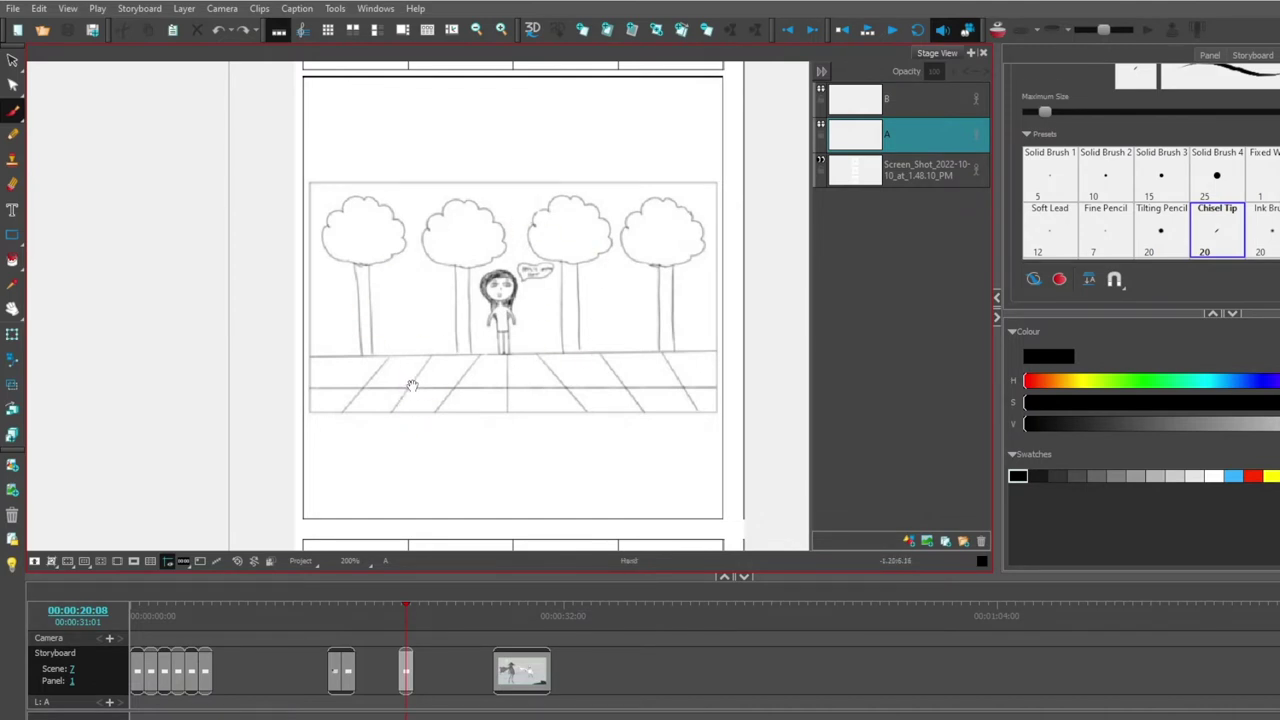
{"action": "left_click_drag", "start_coordinate": [429, 402], "coordinate": [362, 237]}
{"action": "scroll", "coordinate": [362, 237], "scroll_direction": "down", "scroll_amount": 5}
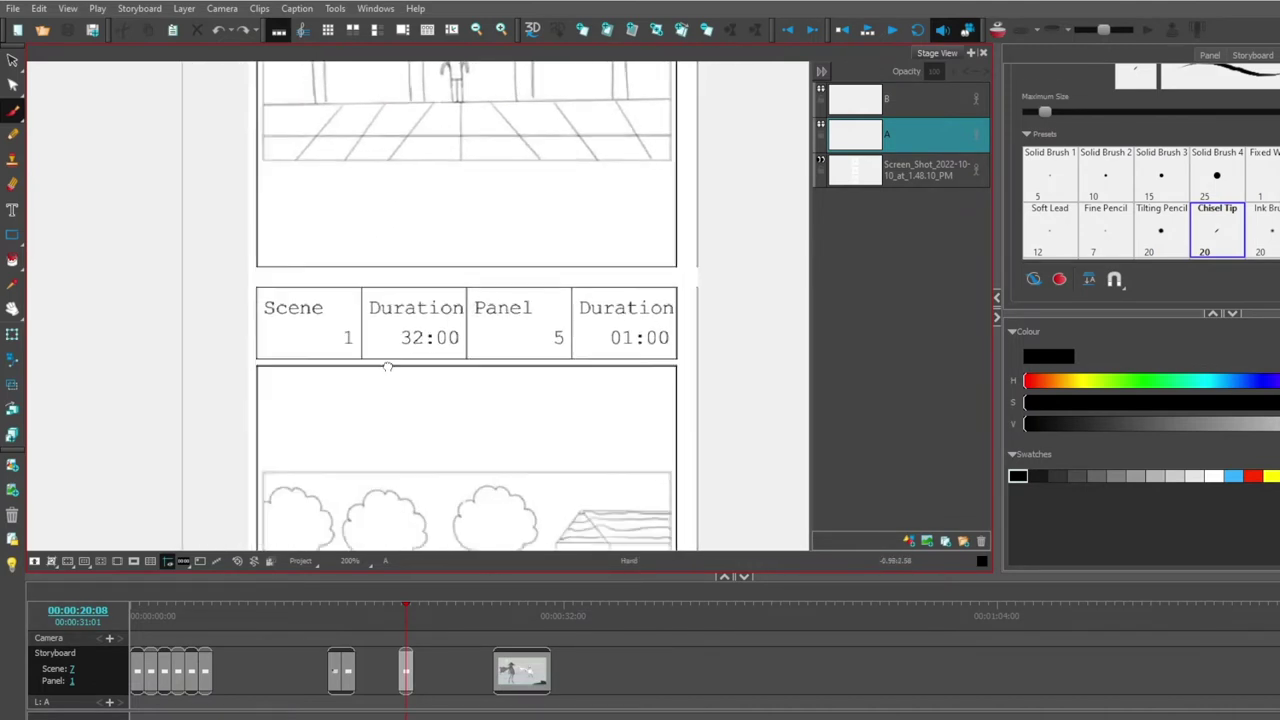
{"action": "left_click_drag", "start_coordinate": [387, 463], "coordinate": [391, 208]}
{"action": "mouse_move", "coordinate": [392, 423]}
{"action": "left_mouse_down"}
{"action": "mouse_move", "coordinate": [366, 211]}
{"action": "mouse_move", "coordinate": [374, 296]}
{"action": "left_mouse_up"}
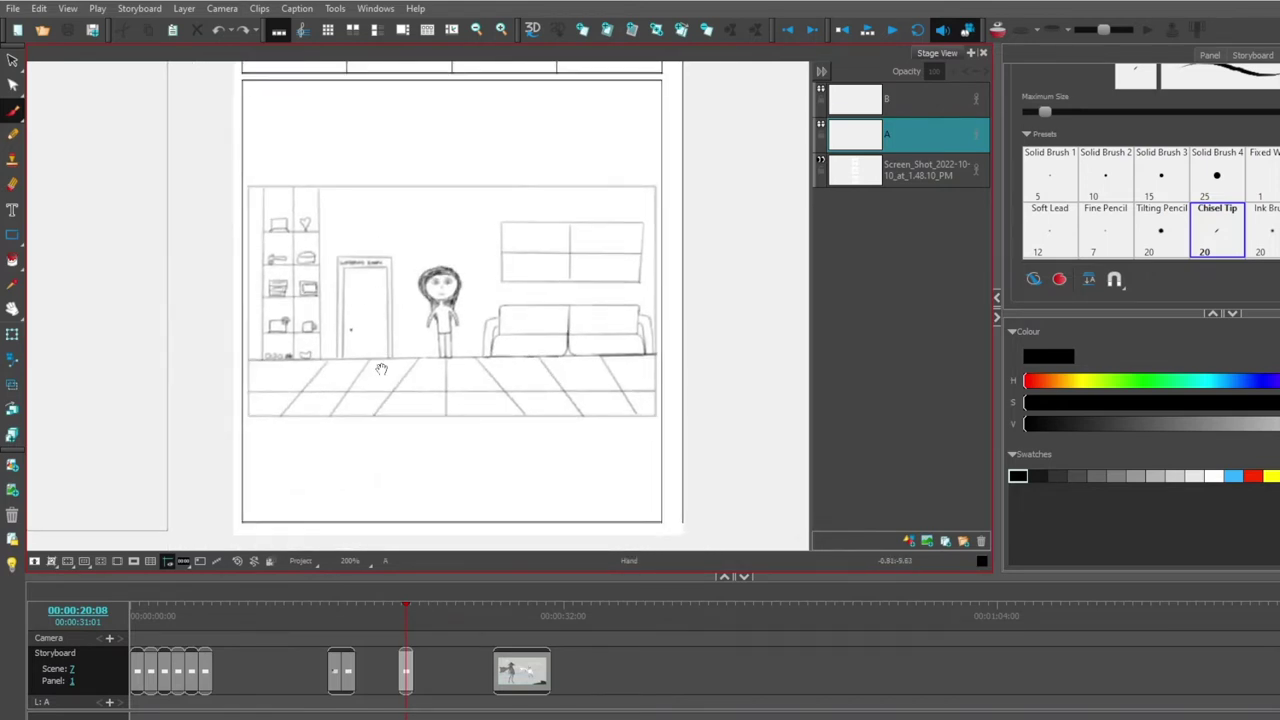
{"action": "scroll", "coordinate": [362, 320], "scroll_direction": "up", "scroll_amount": 1}
{"action": "scroll", "coordinate": [386, 437], "scroll_direction": "up", "scroll_amount": 6}
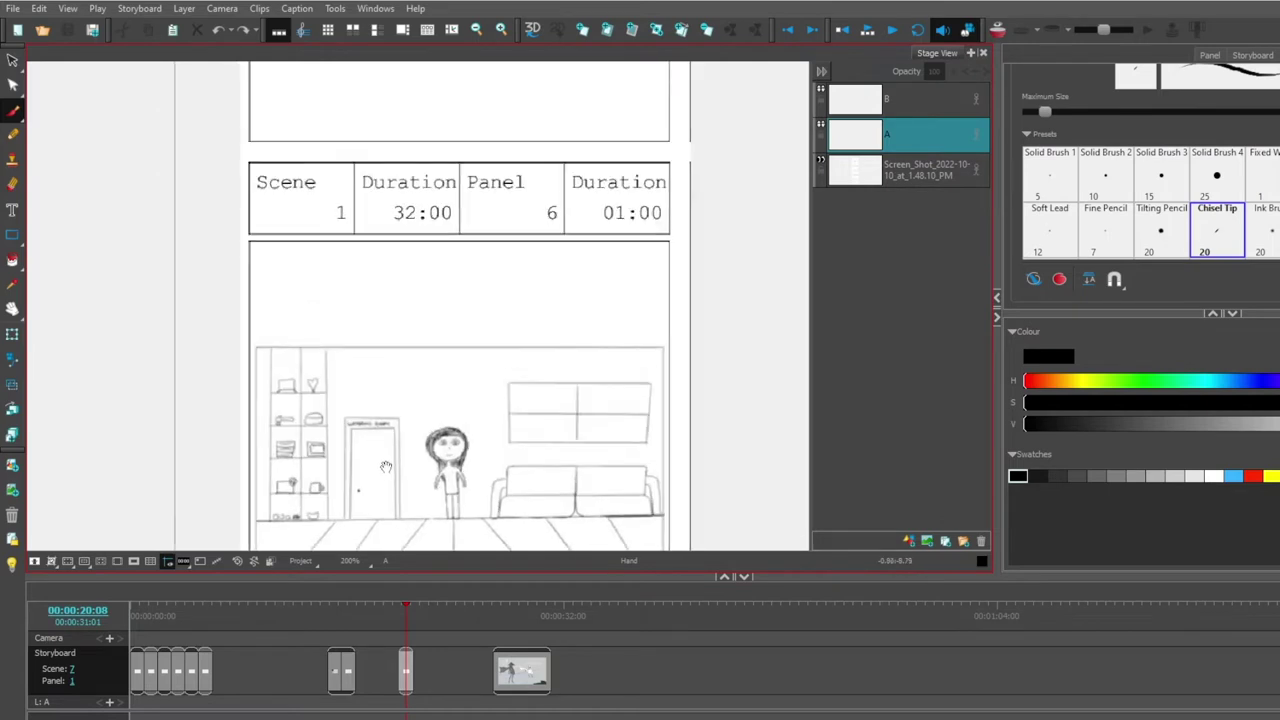
{"action": "scroll", "coordinate": [370, 350], "scroll_direction": "up", "scroll_amount": 6}
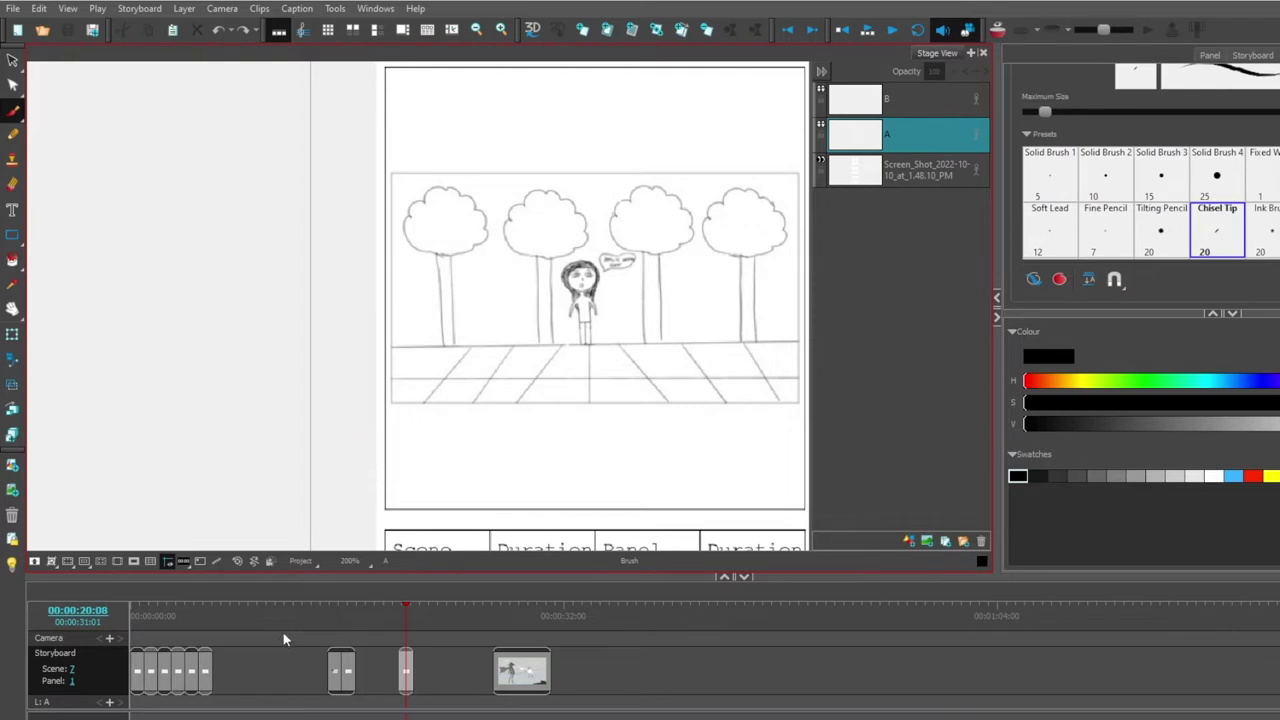
Step: Sketch an outdoor background on layer A with a perspective ground grid, a tree on the horizon and a winding path
{"action": "scroll", "coordinate": [322, 420], "scroll_direction": "down", "scroll_amount": 5}
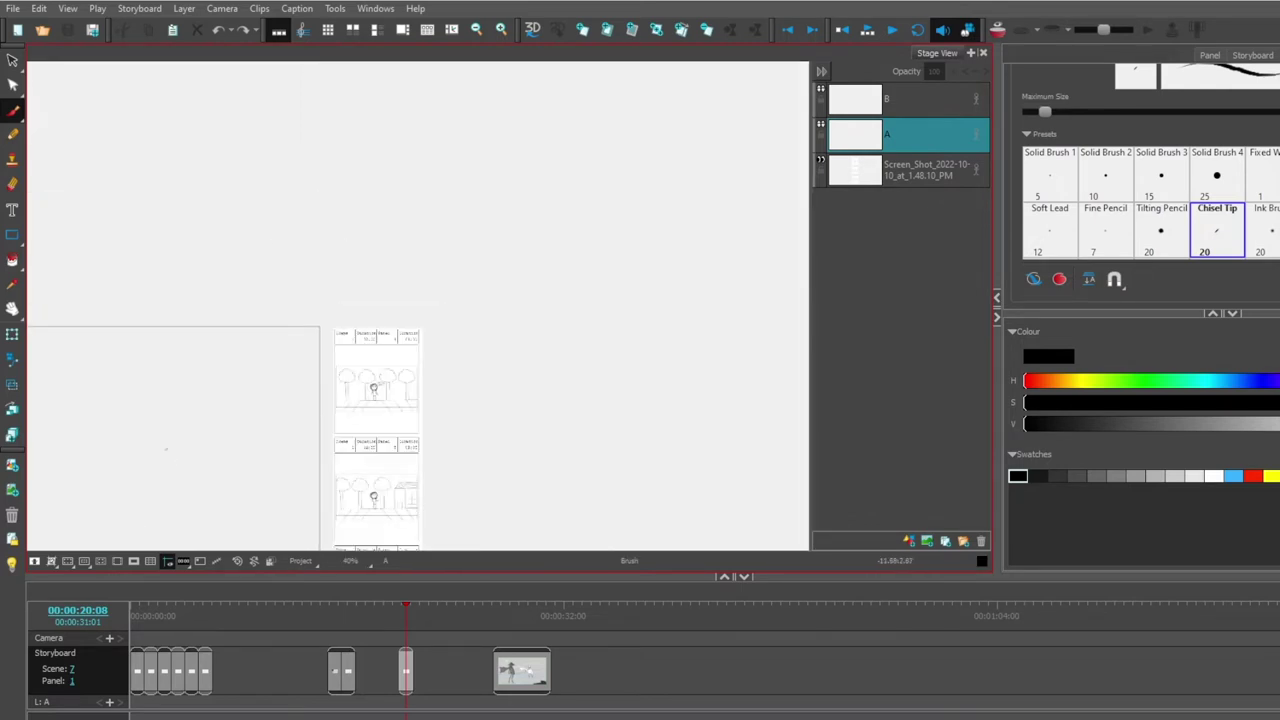
{"action": "left_click_drag", "start_coordinate": [166, 450], "coordinate": [481, 261]}
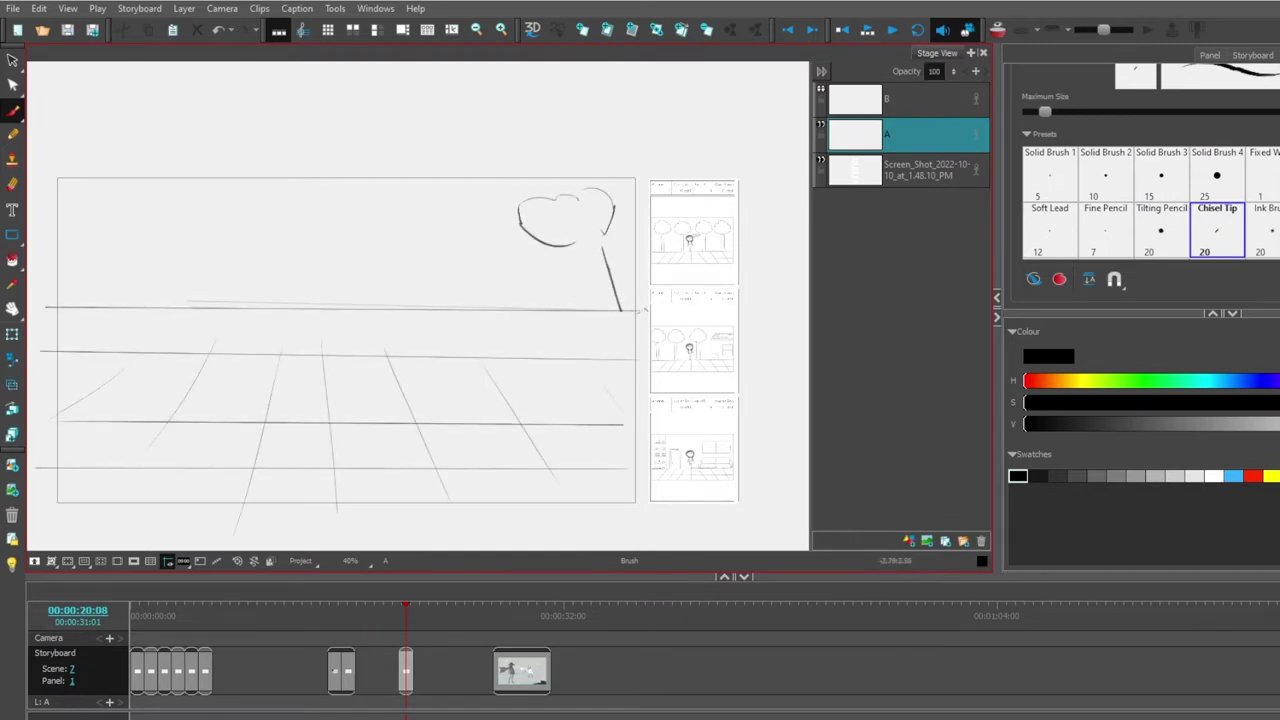
{"action": "mouse_move", "coordinate": [647, 311]}
{"action": "left_mouse_down"}
{"action": "mouse_move", "coordinate": [466, 310]}
{"action": "mouse_move", "coordinate": [363, 329]}
{"action": "mouse_move", "coordinate": [332, 358]}
{"action": "mouse_move", "coordinate": [398, 408]}
{"action": "mouse_move", "coordinate": [410, 518]}
{"action": "left_mouse_up"}
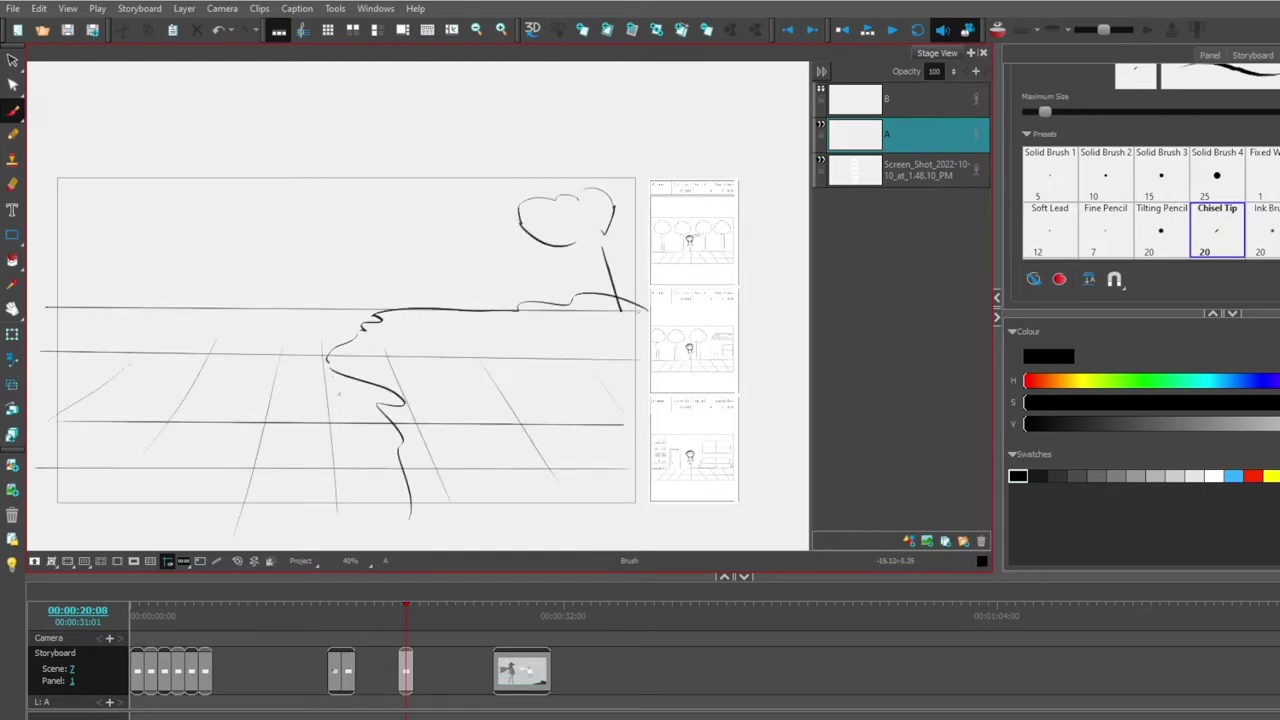
{"action": "mouse_move", "coordinate": [360, 338]}
{"action": "left_mouse_down"}
{"action": "mouse_move", "coordinate": [140, 430]}
{"action": "mouse_move", "coordinate": [60, 500]}
{"action": "left_mouse_up"}
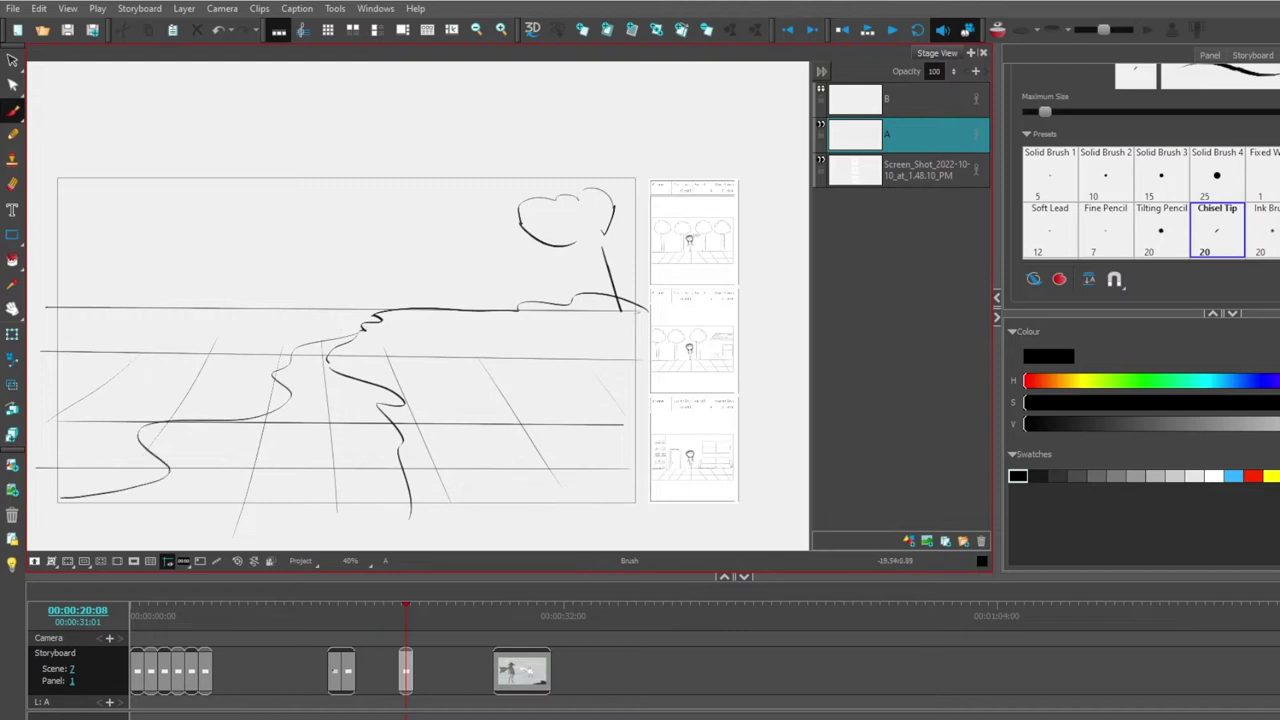
Step: Add hills and bushes along the horizon, a small distant house and rough foreground foliage to the background sketch
{"action": "mouse_move", "coordinate": [234, 322]}
{"action": "left_mouse_down"}
{"action": "mouse_move", "coordinate": [334, 336]}
{"action": "mouse_move", "coordinate": [34, 333]}
{"action": "left_mouse_up"}
{"action": "mouse_move", "coordinate": [138, 252]}
{"action": "left_mouse_down"}
{"action": "mouse_move", "coordinate": [218, 241]}
{"action": "mouse_move", "coordinate": [230, 279]}
{"action": "mouse_move", "coordinate": [266, 314]}
{"action": "left_mouse_up"}
{"action": "left_click_drag", "start_coordinate": [448, 300], "coordinate": [358, 300]}
{"action": "mouse_move", "coordinate": [104, 226]}
{"action": "left_mouse_down"}
{"action": "mouse_move", "coordinate": [138, 244]}
{"action": "mouse_move", "coordinate": [36, 240]}
{"action": "left_mouse_up"}
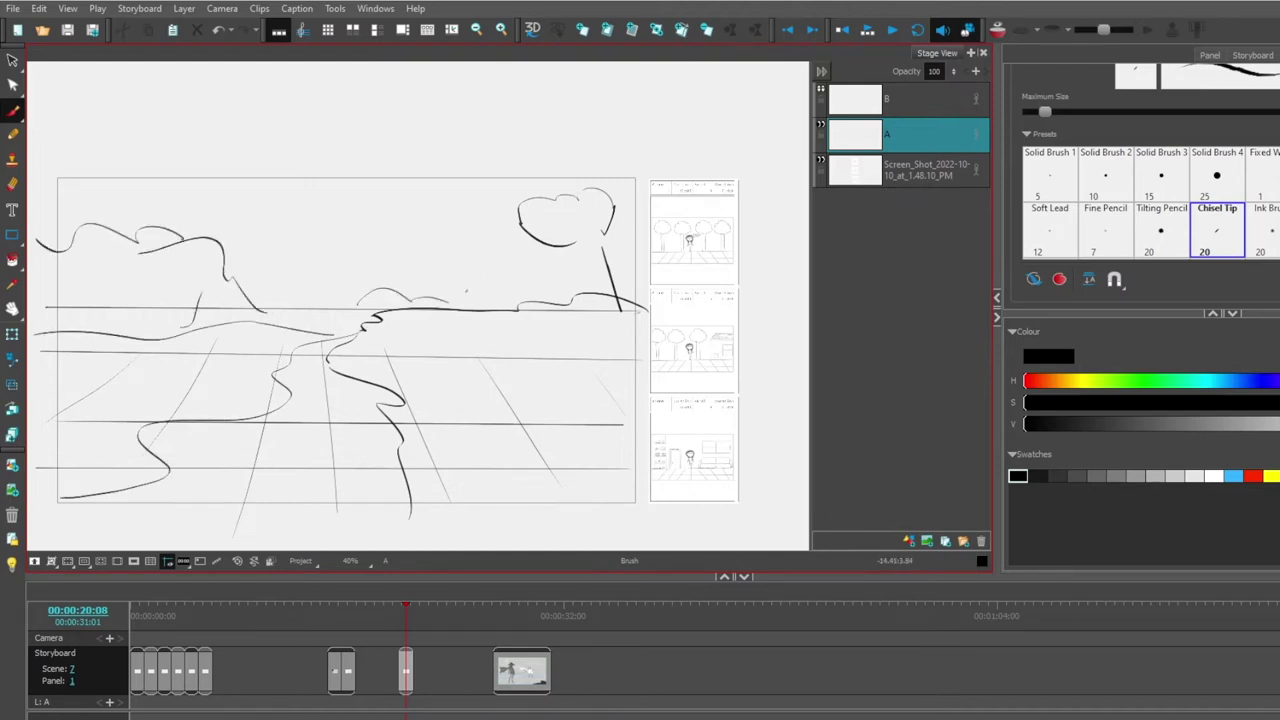
{"action": "left_click_drag", "start_coordinate": [447, 260], "coordinate": [484, 280]}
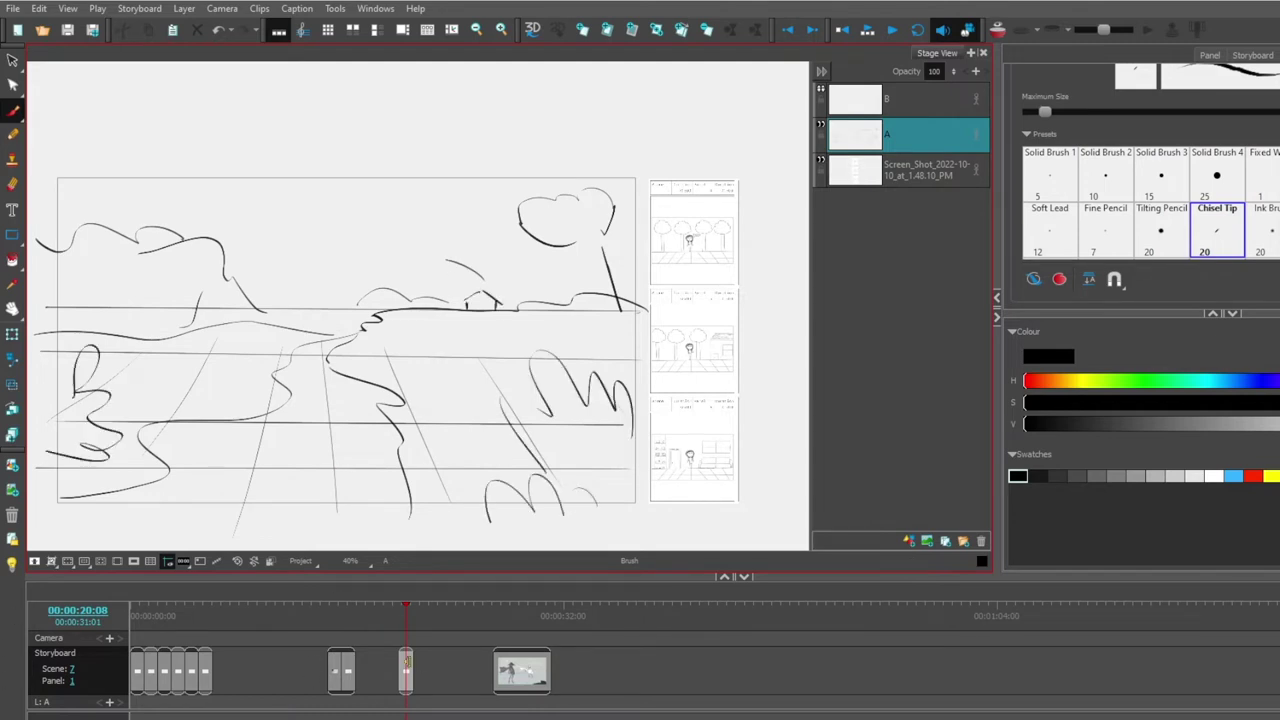
Step: Duplicate scene 7's background panel and add a new drawing layer above layer A in the copy
{"action": "right_click", "coordinate": [408, 664]}
{"action": "left_click", "coordinate": [487, 349]}
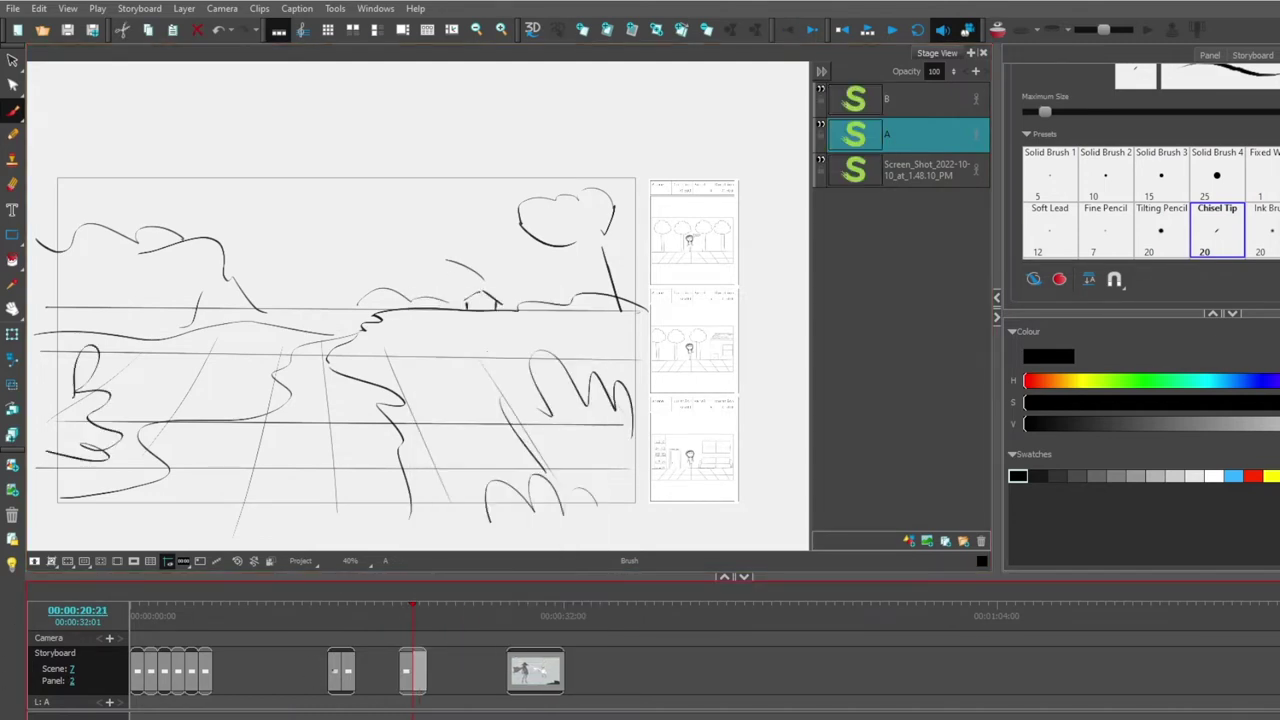
{"action": "left_click", "coordinate": [909, 540]}
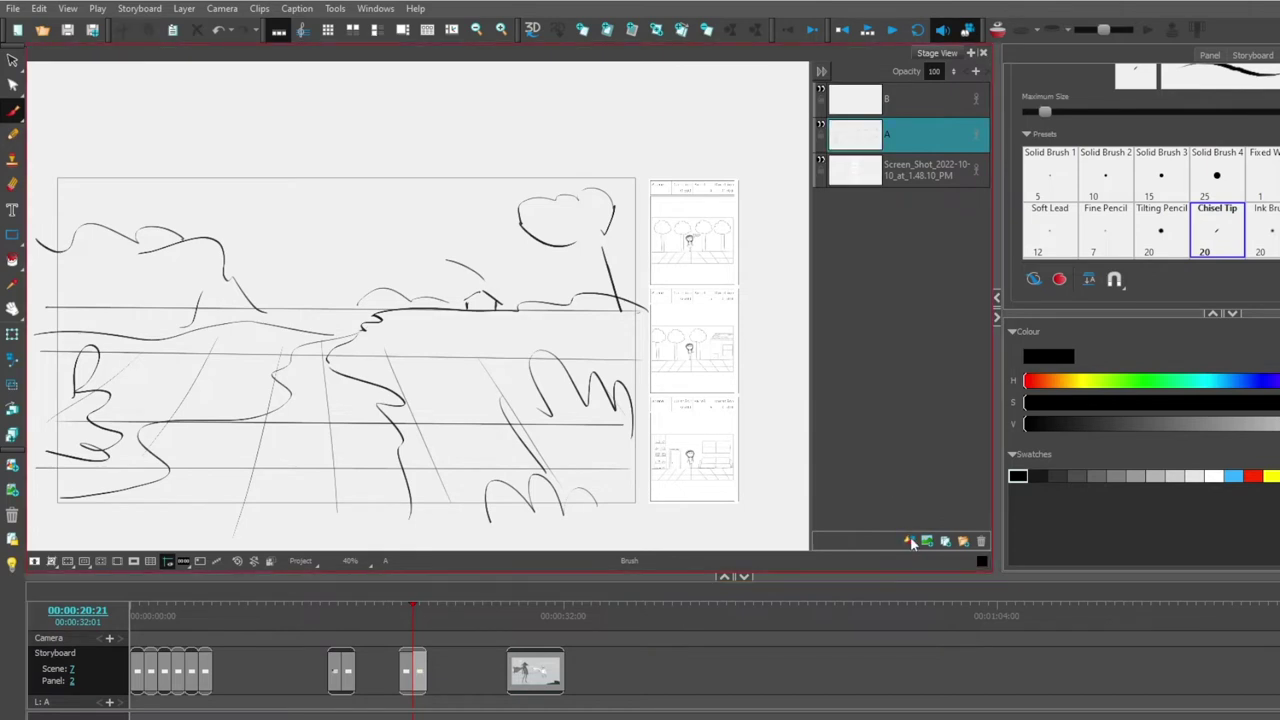
Step: Sketch a full-body girl standing in the foreground near the path's lower end, with head, hair, torso, arms and legs
{"action": "mouse_move", "coordinate": [226, 352]}
{"action": "left_mouse_down"}
{"action": "mouse_move", "coordinate": [202, 372]}
{"action": "mouse_move", "coordinate": [242, 374]}
{"action": "mouse_move", "coordinate": [214, 386]}
{"action": "mouse_move", "coordinate": [203, 463]}
{"action": "left_mouse_up"}
{"action": "left_click_drag", "start_coordinate": [232, 402], "coordinate": [238, 482]}
{"action": "left_click_drag", "start_coordinate": [201, 405], "coordinate": [205, 490]}
{"action": "left_click_drag", "start_coordinate": [233, 419], "coordinate": [239, 532]}
{"action": "mouse_move", "coordinate": [216, 476]}
{"action": "left_mouse_down"}
{"action": "mouse_move", "coordinate": [234, 532]}
{"action": "mouse_move", "coordinate": [202, 538]}
{"action": "left_mouse_up"}
{"action": "left_click_drag", "start_coordinate": [236, 370], "coordinate": [252, 404]}
{"action": "left_click_drag", "start_coordinate": [230, 392], "coordinate": [248, 401]}
{"action": "left_click_drag", "start_coordinate": [237, 365], "coordinate": [240, 470]}
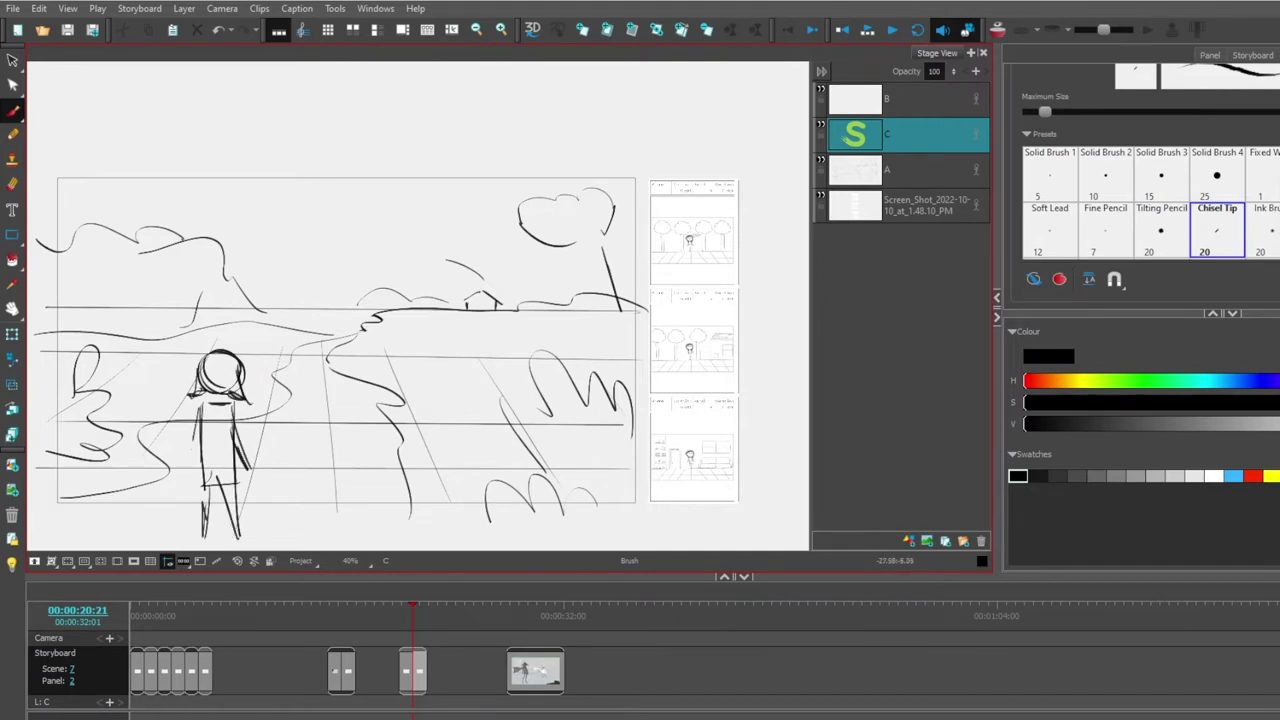
{"action": "left_click_drag", "start_coordinate": [193, 432], "coordinate": [204, 526]}
{"action": "left_click_drag", "start_coordinate": [218, 482], "coordinate": [204, 546]}
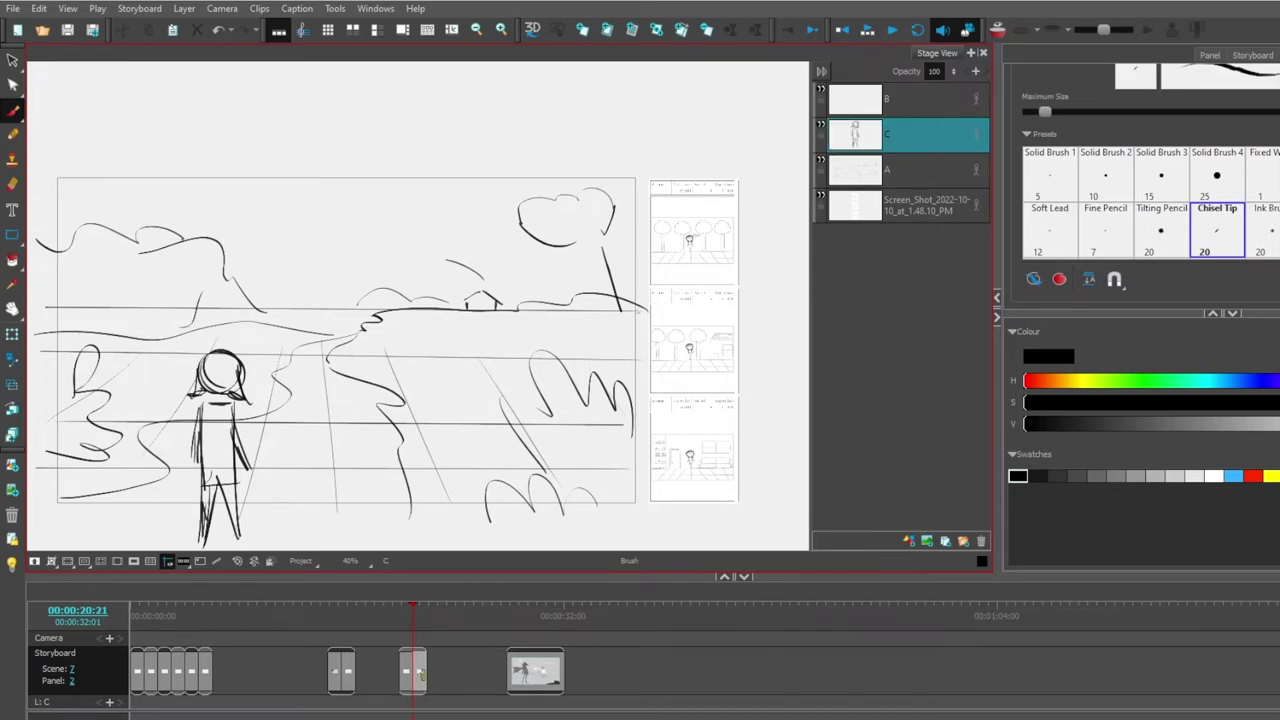
Step: Duplicate the second panel and replace its foreground figure with a smaller girl farther along the path on layer B, deleting layer C
{"action": "right_click", "coordinate": [423, 674]}
{"action": "left_click", "coordinate": [475, 347]}
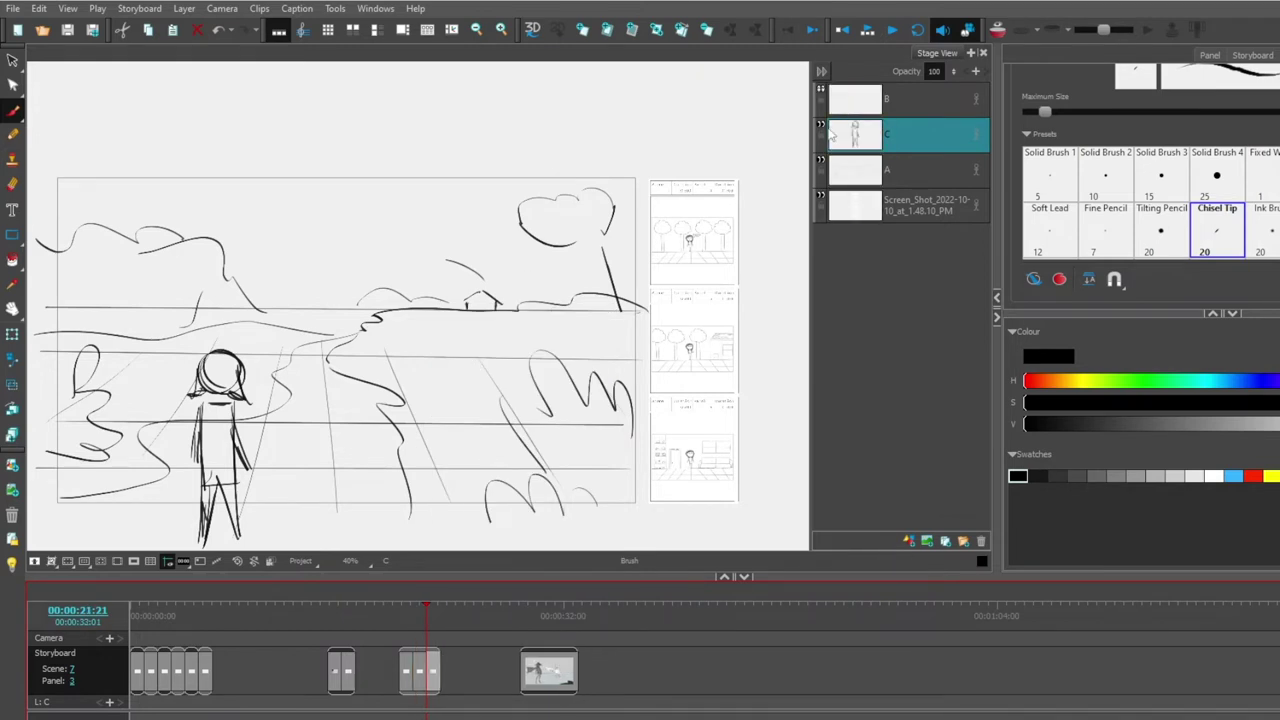
{"action": "left_click", "coordinate": [894, 104]}
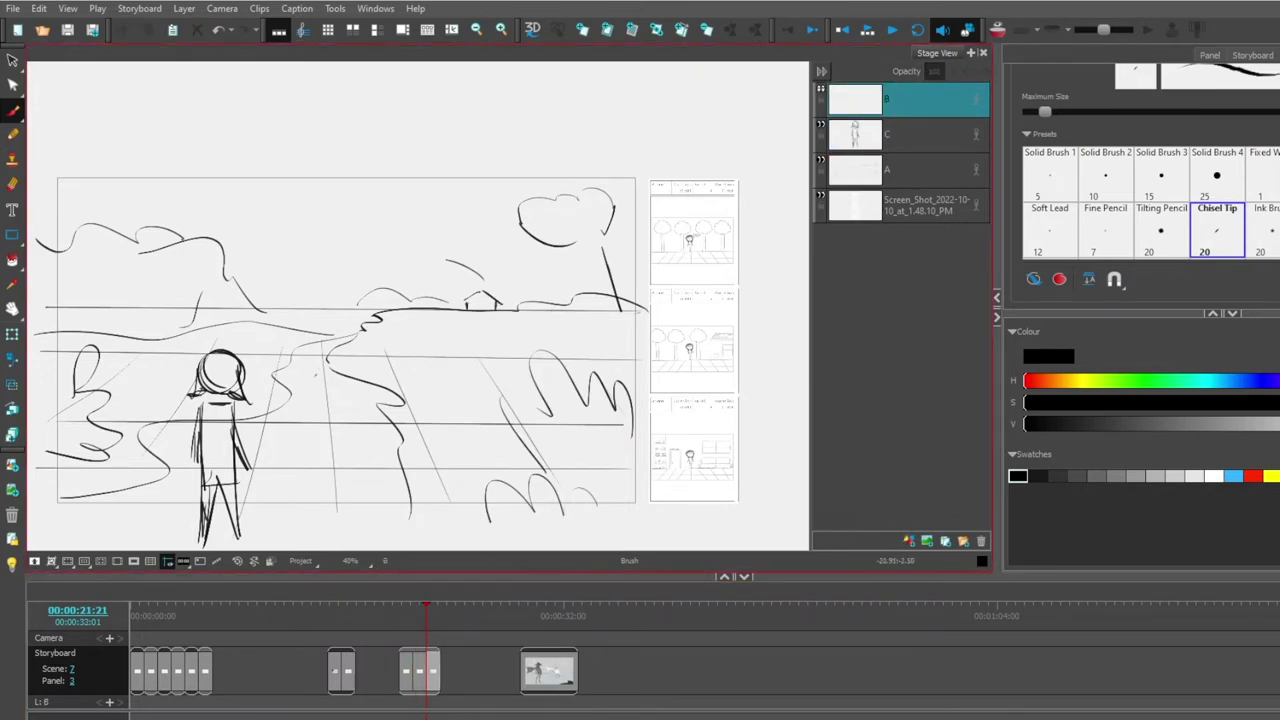
{"action": "left_click_drag", "start_coordinate": [310, 320], "coordinate": [290, 343]}
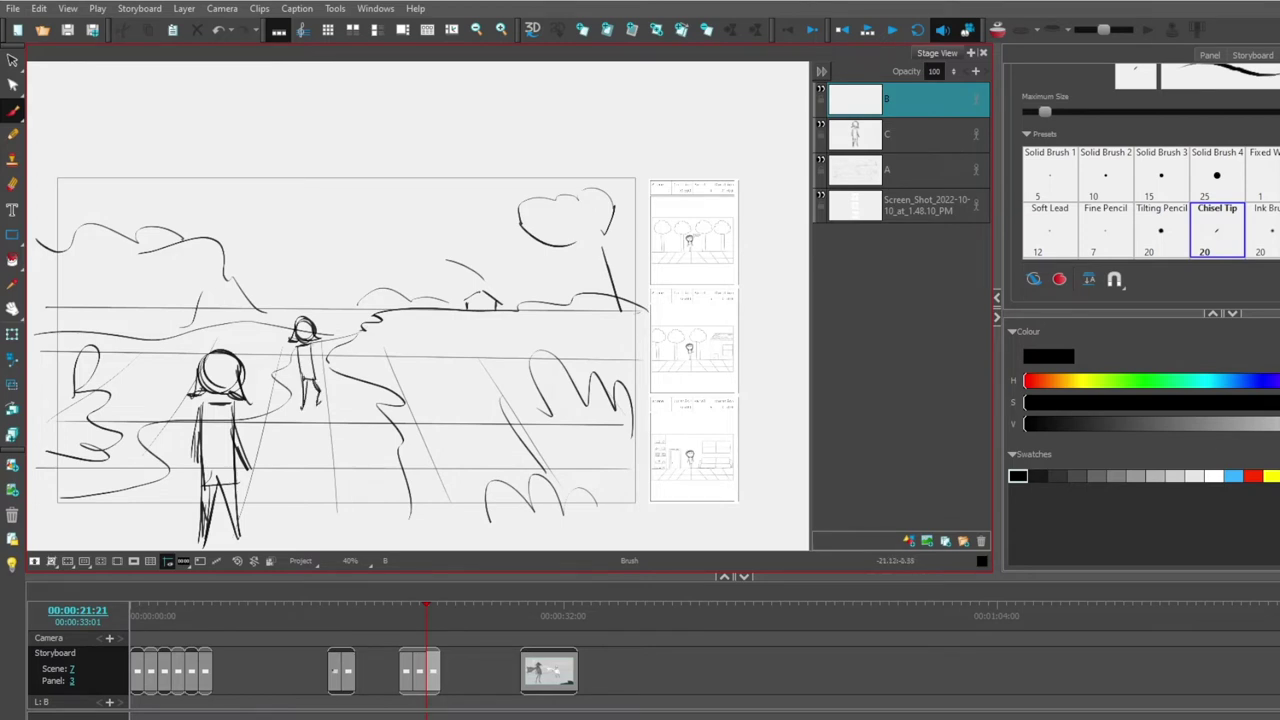
{"action": "left_click", "coordinate": [904, 137]}
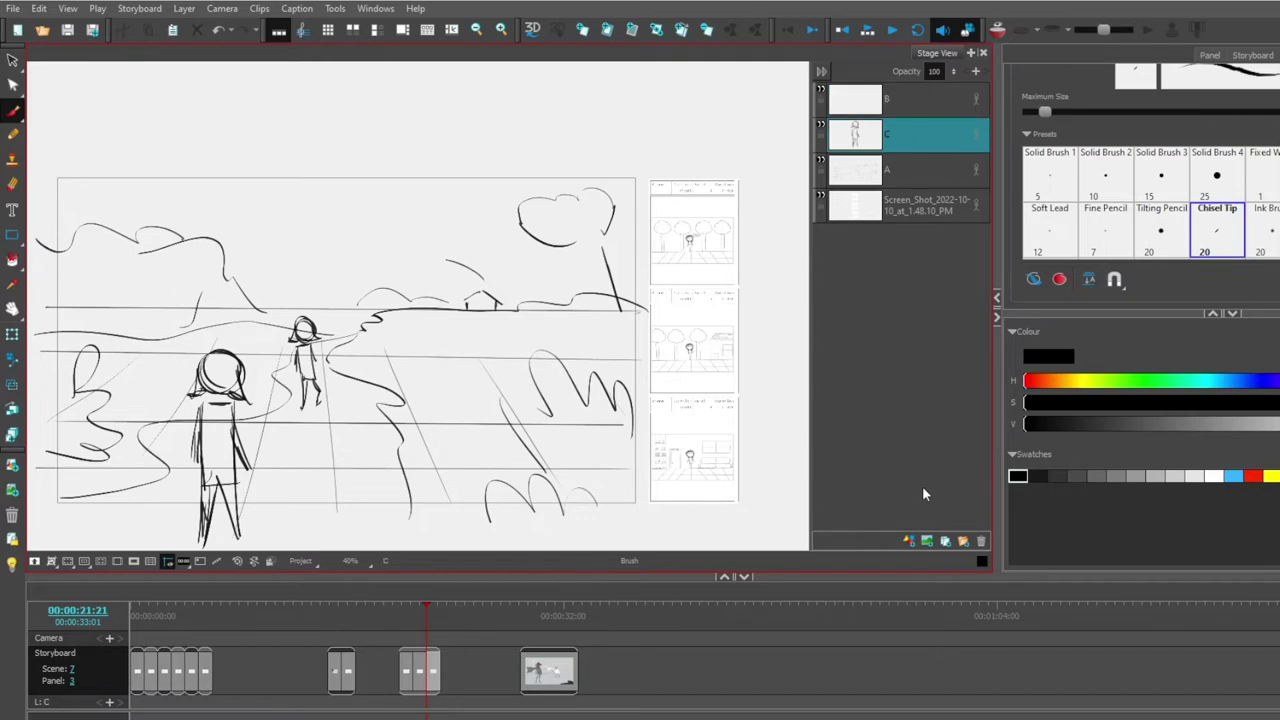
{"action": "left_click", "coordinate": [982, 541]}
Step: Review scene 7's three panels in sequence and compare them with the reference storyboard beside the frame
{"action": "left_click", "coordinate": [405, 676]}
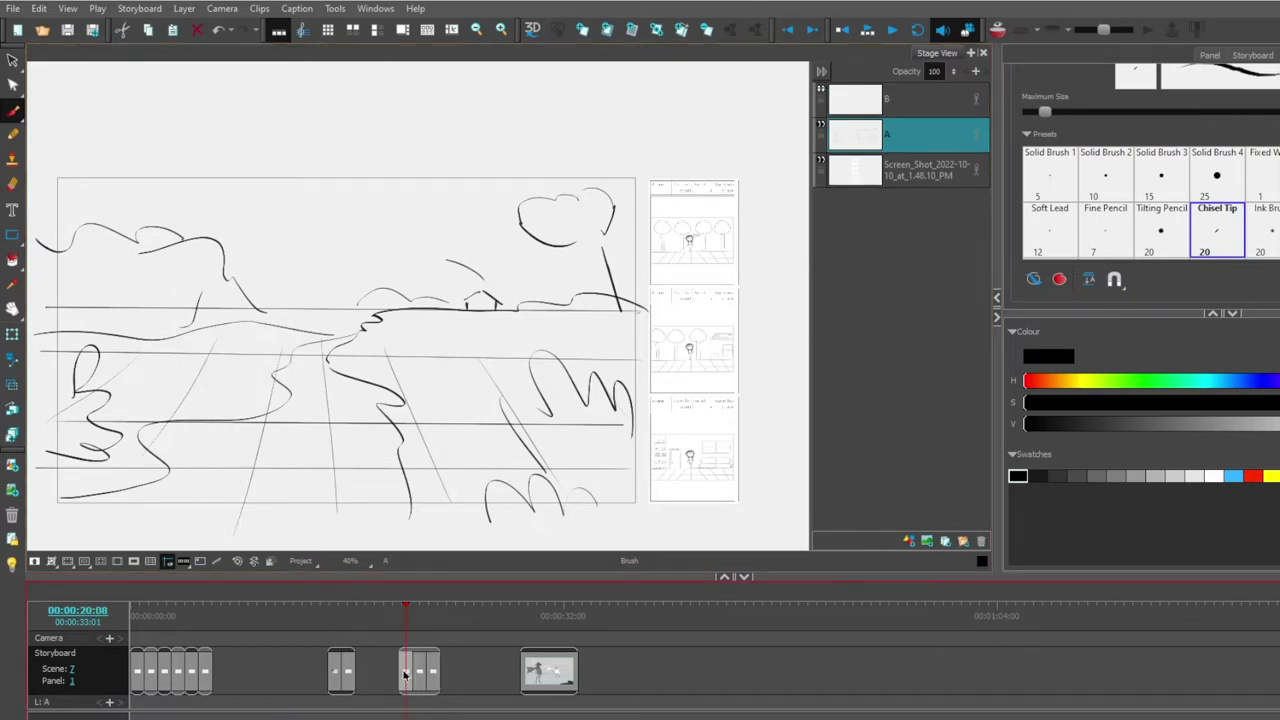
{"action": "left_click", "coordinate": [420, 672]}
{"action": "left_click", "coordinate": [433, 668]}
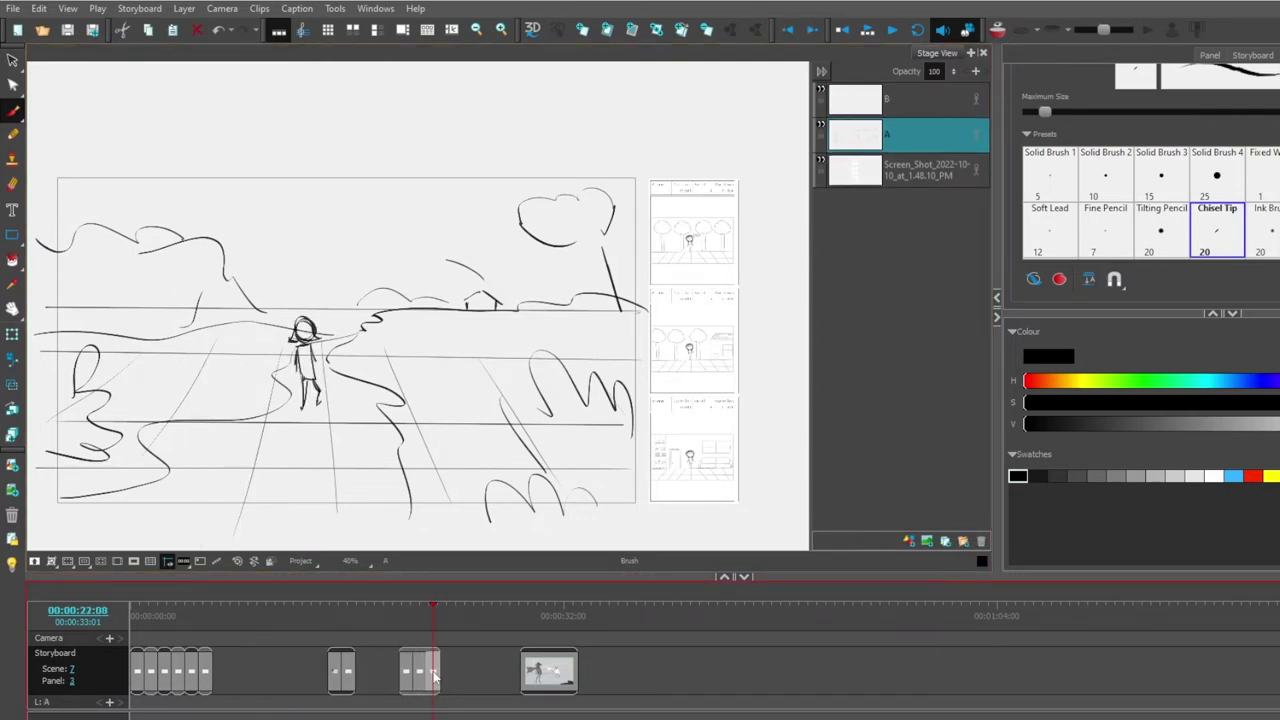
{"action": "mouse_move", "coordinate": [433, 616]}
{"action": "left_mouse_down"}
{"action": "mouse_move", "coordinate": [394, 616]}
{"action": "mouse_move", "coordinate": [428, 620]}
{"action": "left_mouse_up"}
{"action": "scroll", "coordinate": [704, 276], "scroll_direction": "up", "scroll_amount": 5}
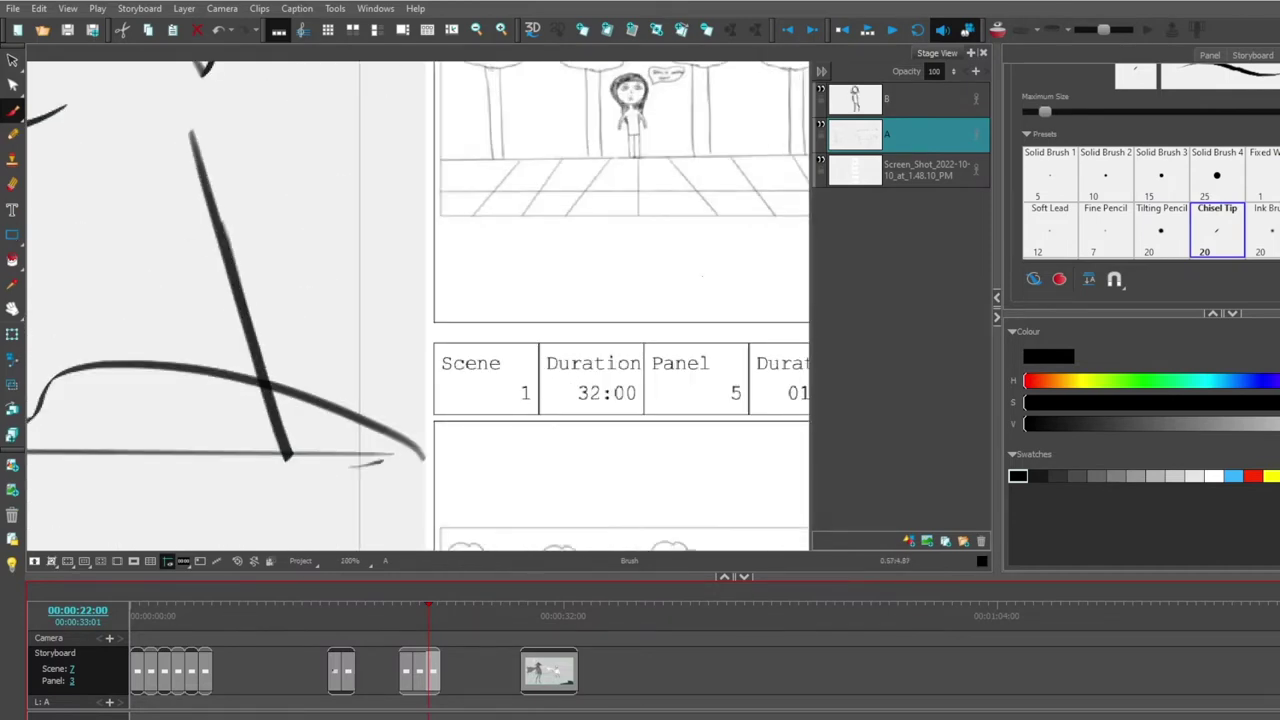
{"action": "left_click_drag", "start_coordinate": [525, 441], "coordinate": [477, 220]}
{"action": "mouse_move", "coordinate": [477, 393]}
{"action": "left_mouse_down"}
{"action": "mouse_move", "coordinate": [432, 237]}
{"action": "mouse_move", "coordinate": [562, 453]}
{"action": "left_mouse_up"}
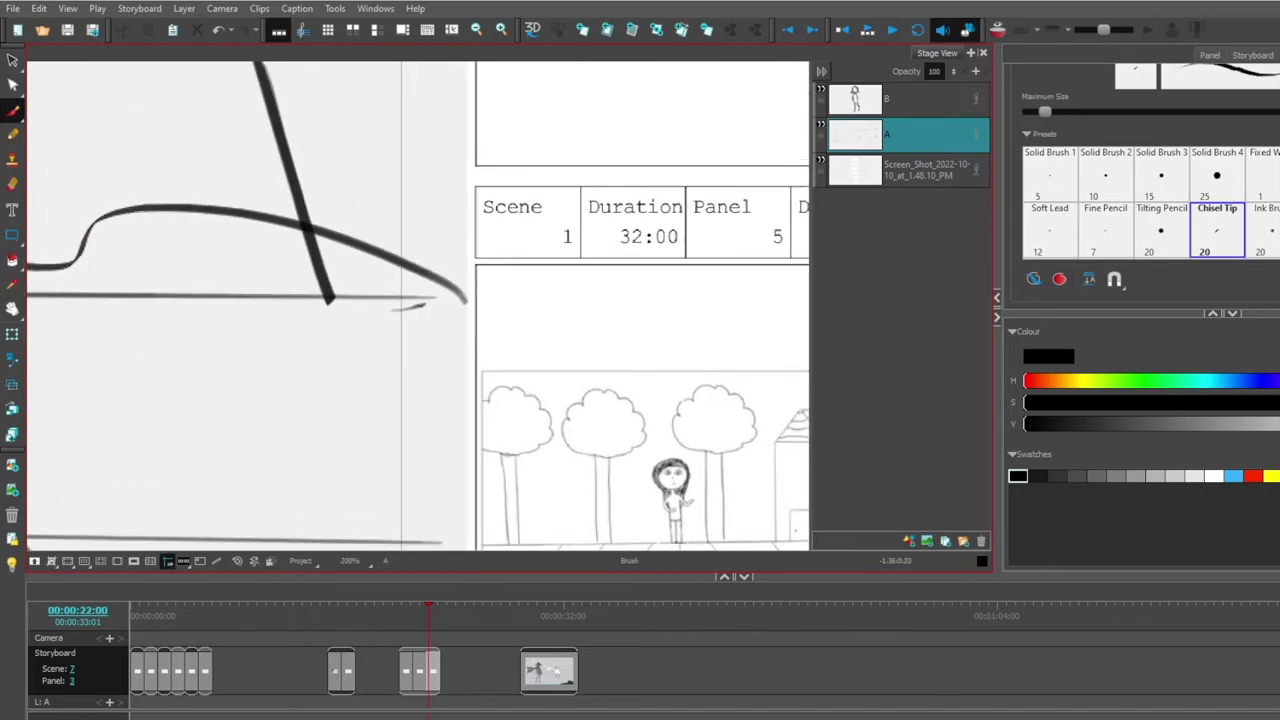
{"action": "scroll", "coordinate": [572, 443], "scroll_direction": "down", "scroll_amount": 8}
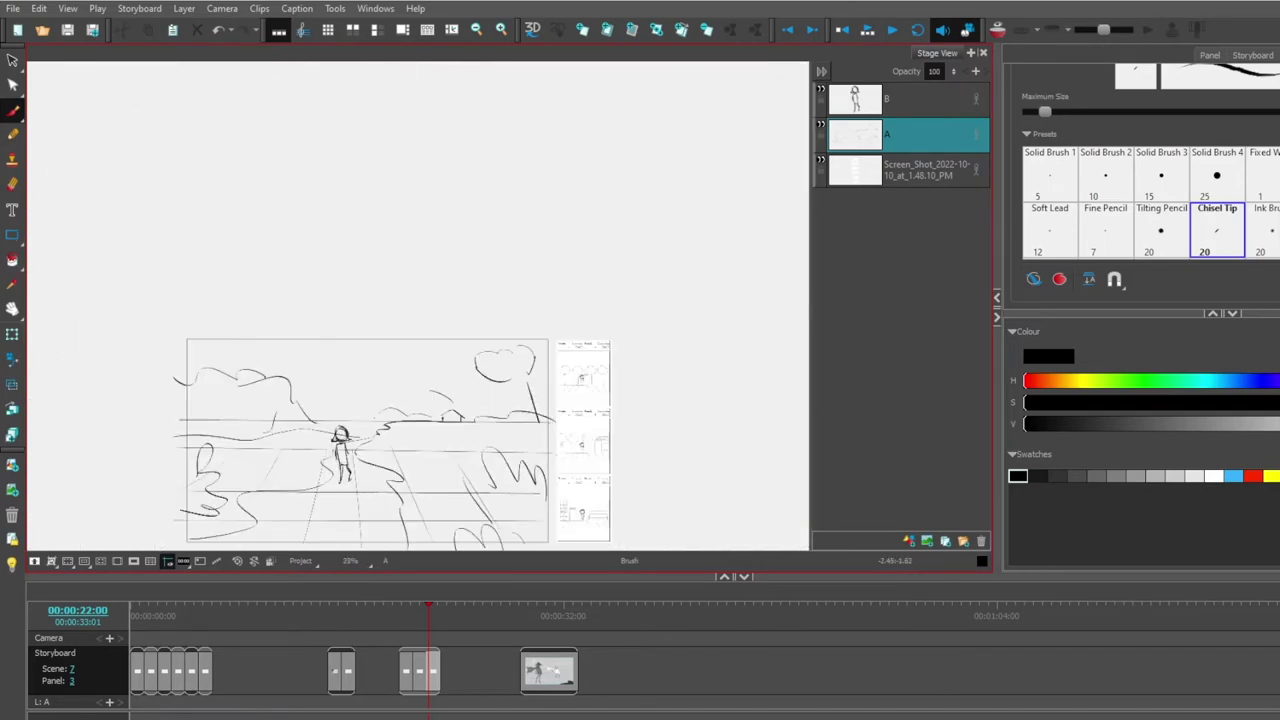
{"action": "left_click_drag", "start_coordinate": [269, 437], "coordinate": [237, 253]}
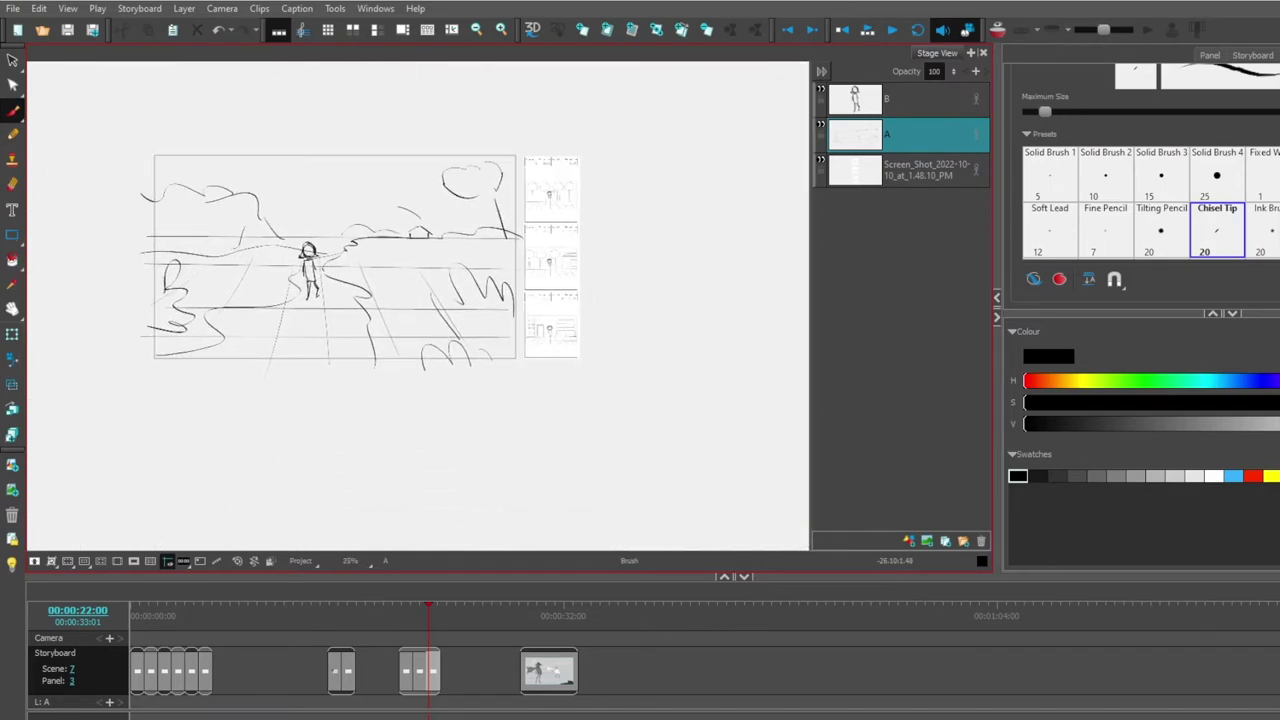
Step: Create a new scene named 7_A directly after scene 7's third panel
{"action": "left_click", "coordinate": [446, 670]}
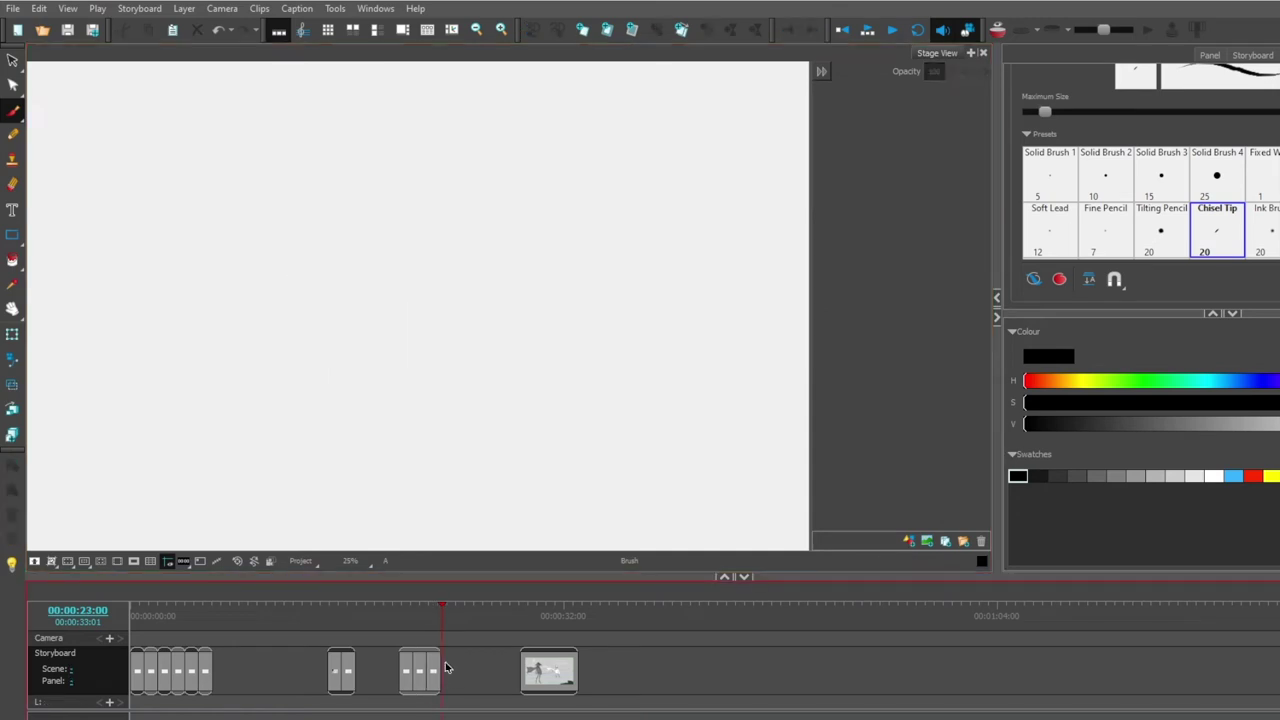
{"action": "key", "text": "s"}
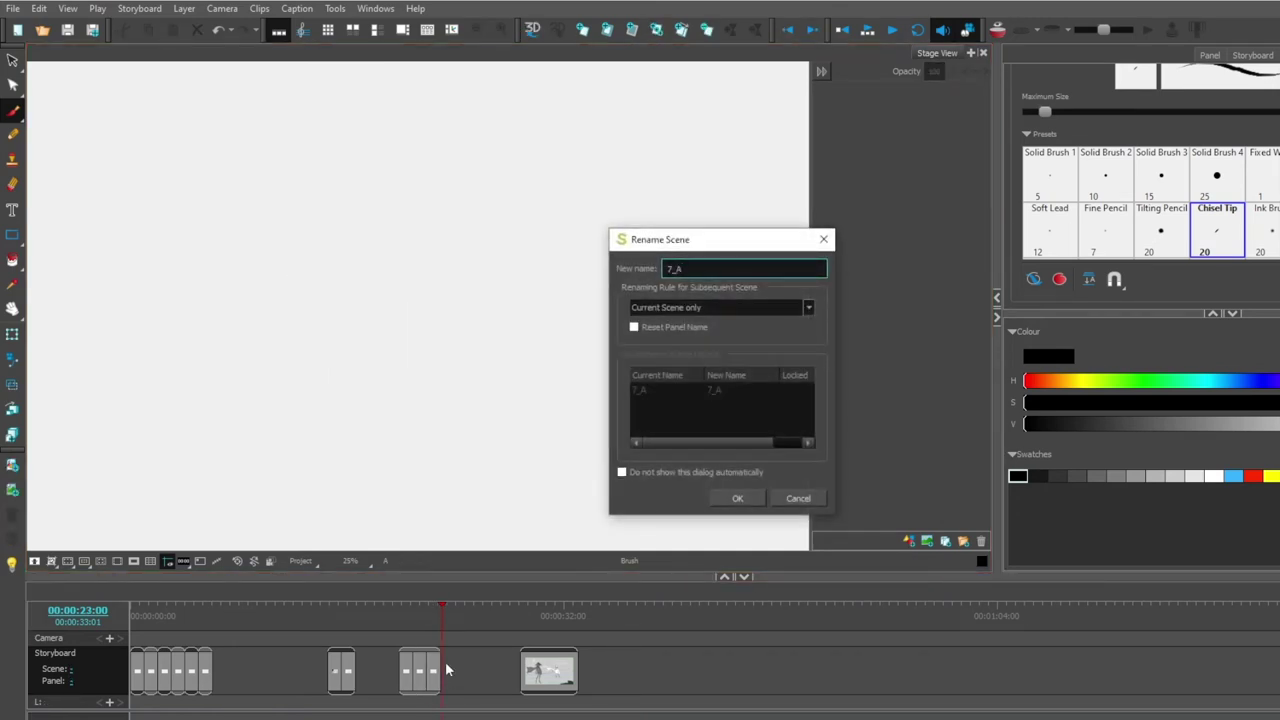
{"action": "key", "text": "Return"}
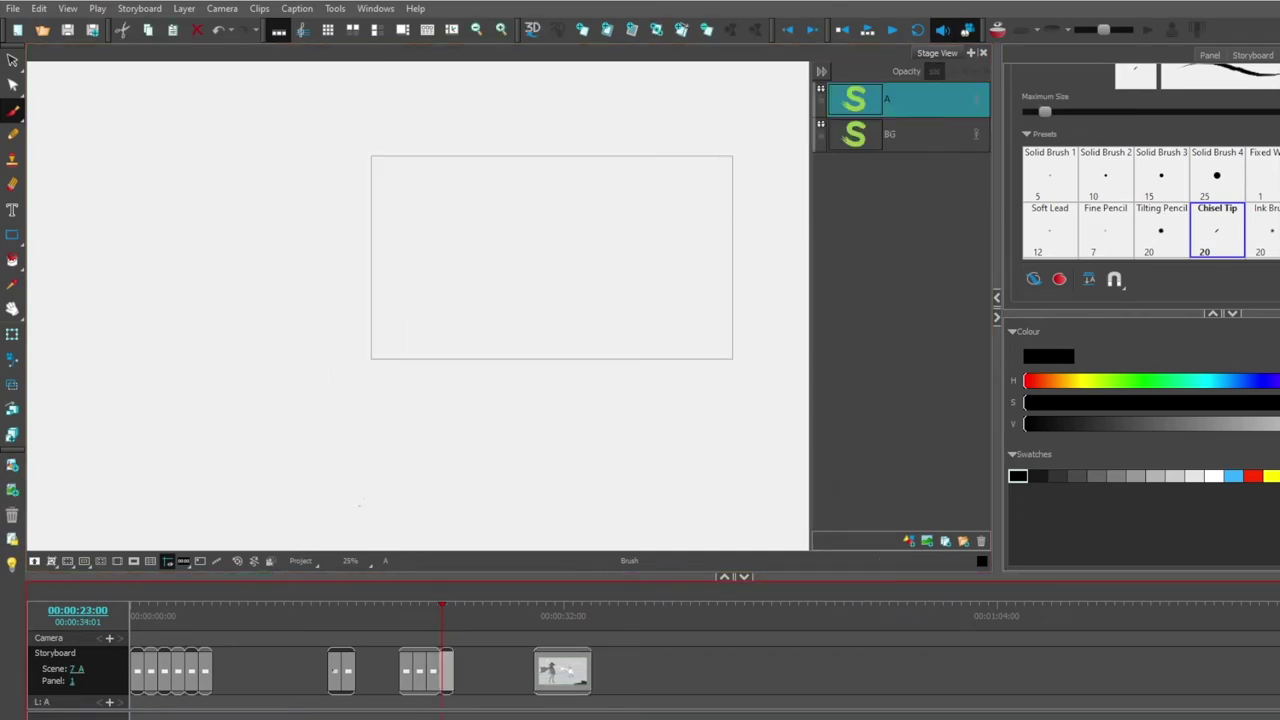
Step: Sketch a closer shot of the girl in scene 7_A's empty frame, with a round head, shoulders, torso and both arms
{"action": "left_click_drag", "start_coordinate": [377, 247], "coordinate": [256, 346]}
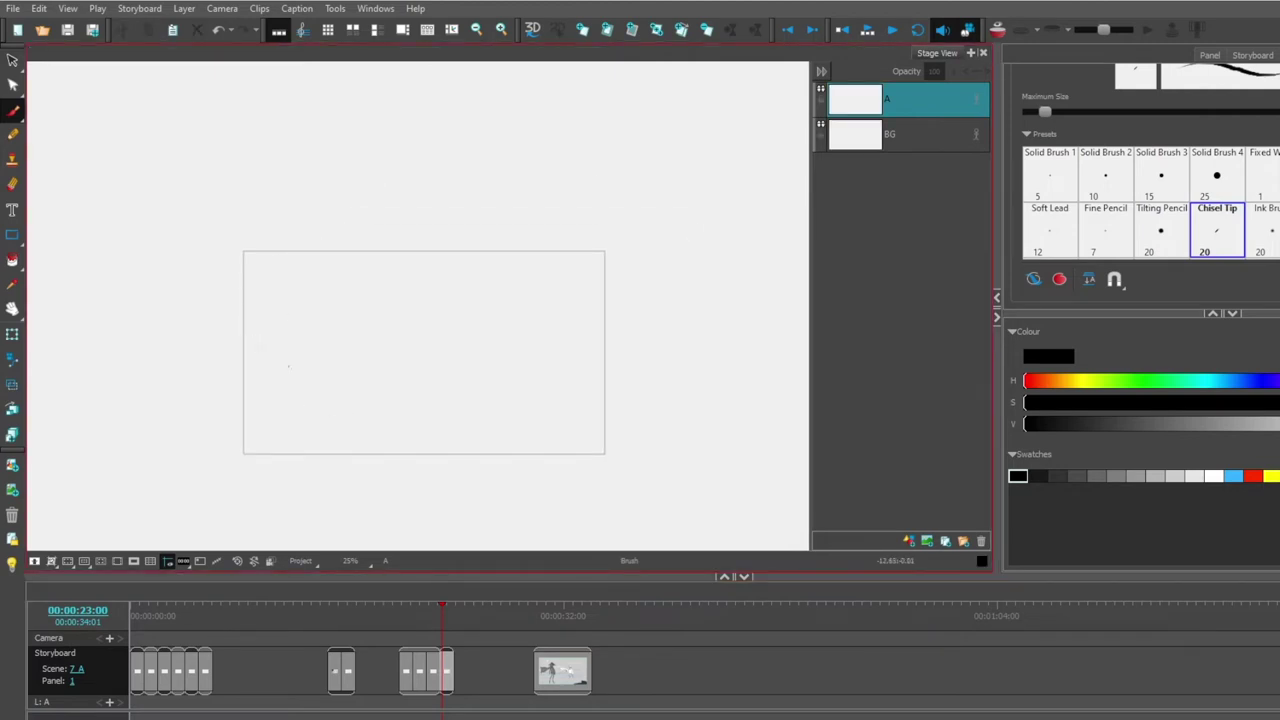
{"action": "mouse_move", "coordinate": [378, 305]}
{"action": "left_mouse_down"}
{"action": "mouse_move", "coordinate": [305, 305]}
{"action": "mouse_move", "coordinate": [319, 365]}
{"action": "mouse_move", "coordinate": [397, 335]}
{"action": "mouse_move", "coordinate": [310, 333]}
{"action": "left_mouse_up"}
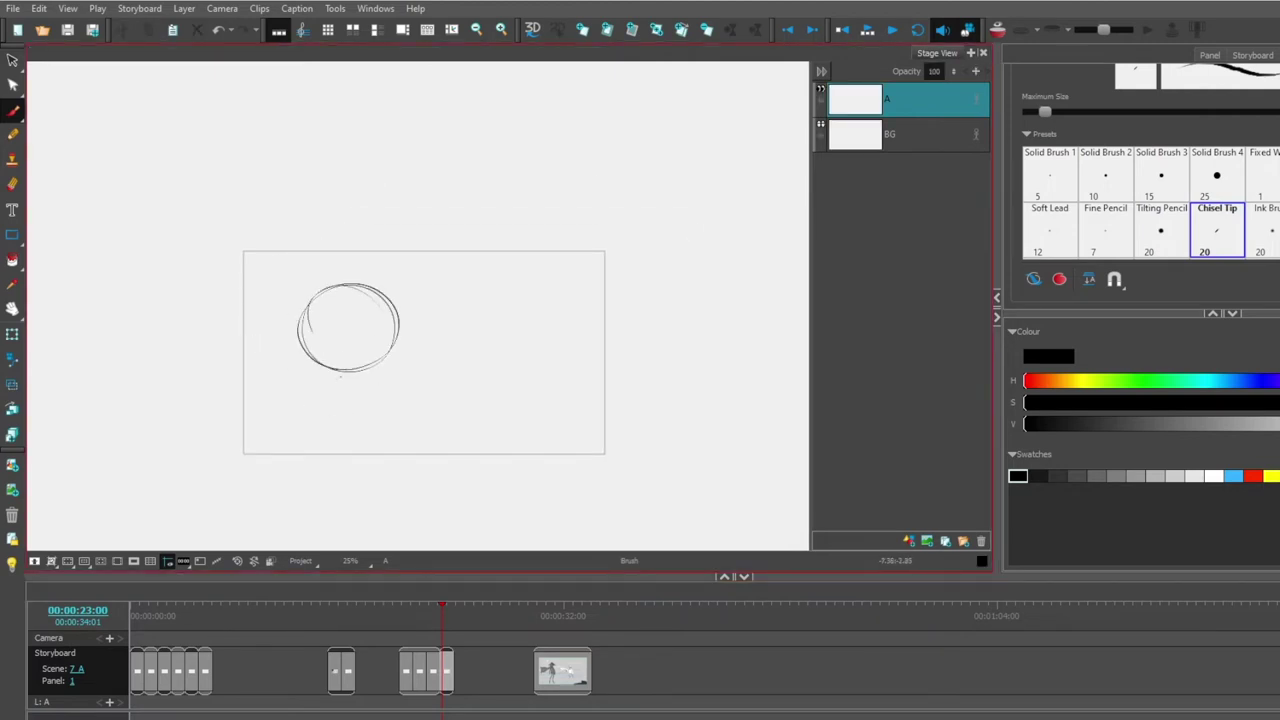
{"action": "mouse_move", "coordinate": [316, 383]}
{"action": "left_mouse_down"}
{"action": "mouse_move", "coordinate": [378, 382]}
{"action": "mouse_move", "coordinate": [303, 440]}
{"action": "left_mouse_up"}
{"action": "left_click_drag", "start_coordinate": [377, 386], "coordinate": [381, 445]}
{"action": "left_click_drag", "start_coordinate": [379, 390], "coordinate": [395, 432]}
{"action": "left_click_drag", "start_coordinate": [308, 394], "coordinate": [299, 470]}
{"action": "left_click_drag", "start_coordinate": [310, 428], "coordinate": [305, 474]}
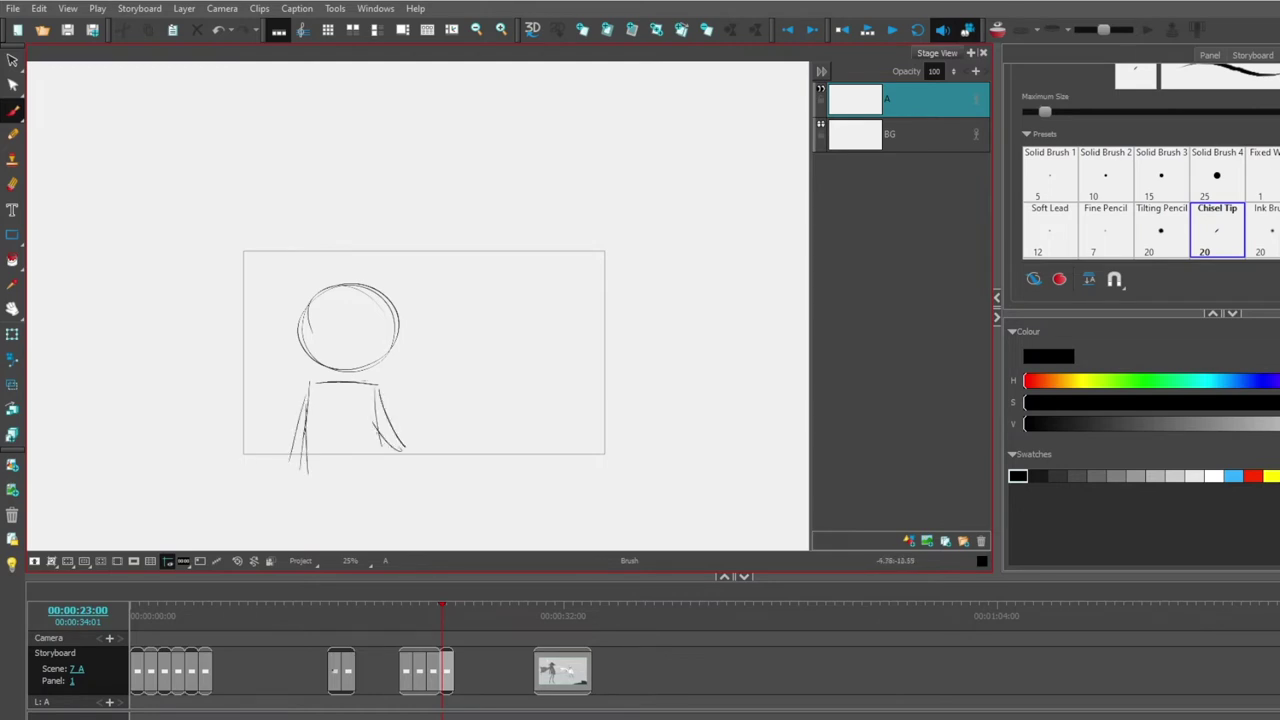
{"action": "left_click_drag", "start_coordinate": [384, 416], "coordinate": [385, 470]}
Step: Draw the girl's flared hair, parted bangs, eyes and smiling mouth on the round head
{"action": "left_click_drag", "start_coordinate": [395, 316], "coordinate": [378, 374]}
{"action": "left_click_drag", "start_coordinate": [352, 296], "coordinate": [397, 325]}
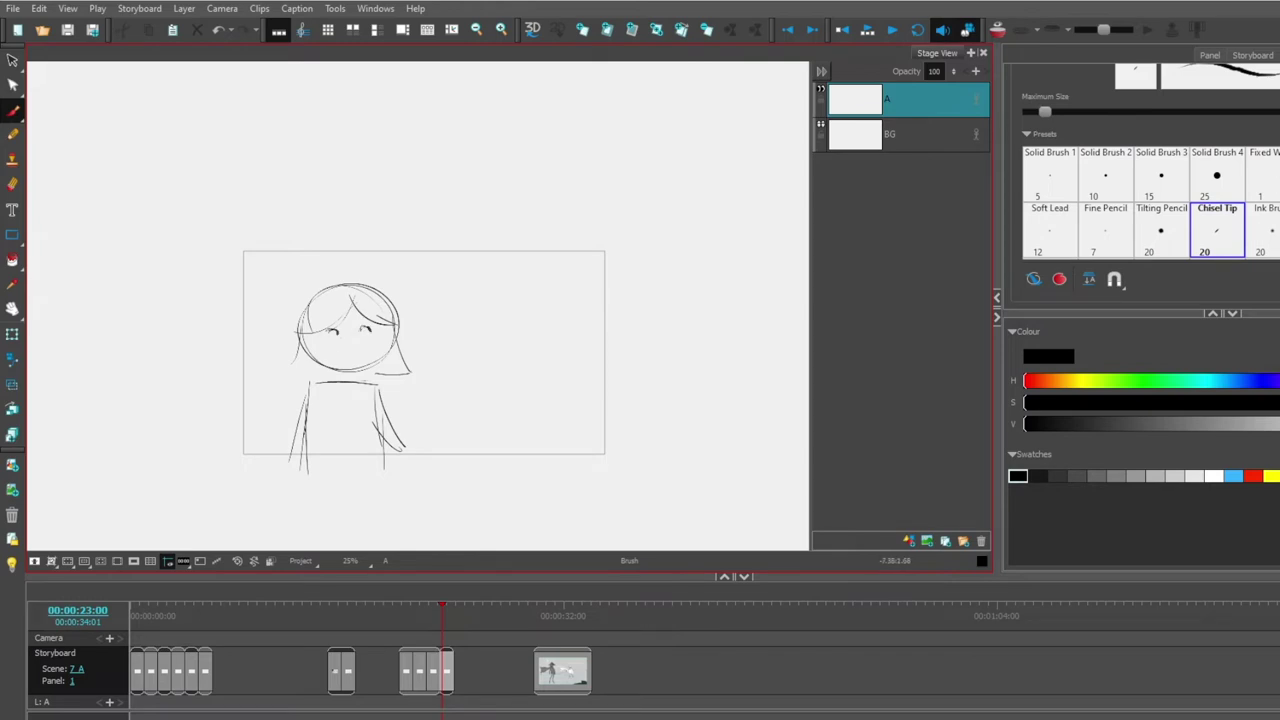
{"action": "mouse_move", "coordinate": [334, 320]}
{"action": "left_mouse_down"}
{"action": "mouse_move", "coordinate": [328, 338]}
{"action": "mouse_move", "coordinate": [362, 338]}
{"action": "left_mouse_up"}
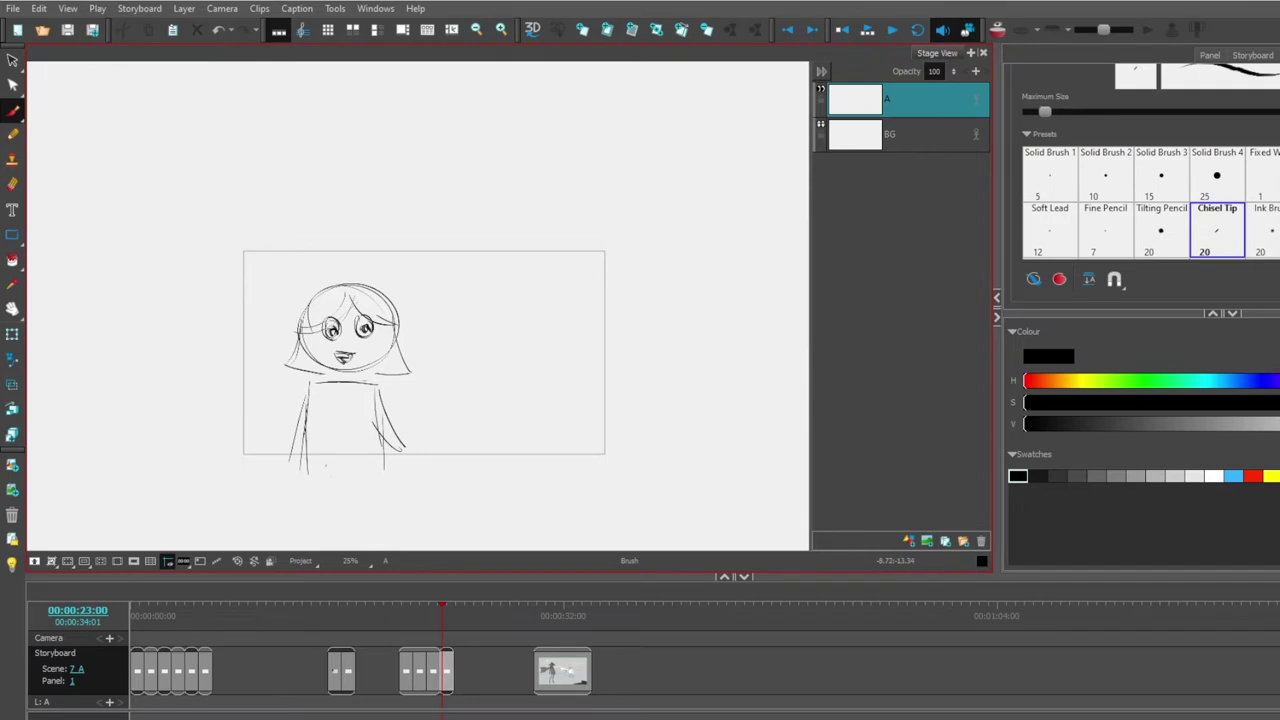
Step: After checking scene 7's panels, sketch a horizon line, ground lines, a grass tuft and cloud-like foliage beside the girl in scene 7_A
{"action": "left_click", "coordinate": [410, 668]}
{"action": "left_click", "coordinate": [420, 672]}
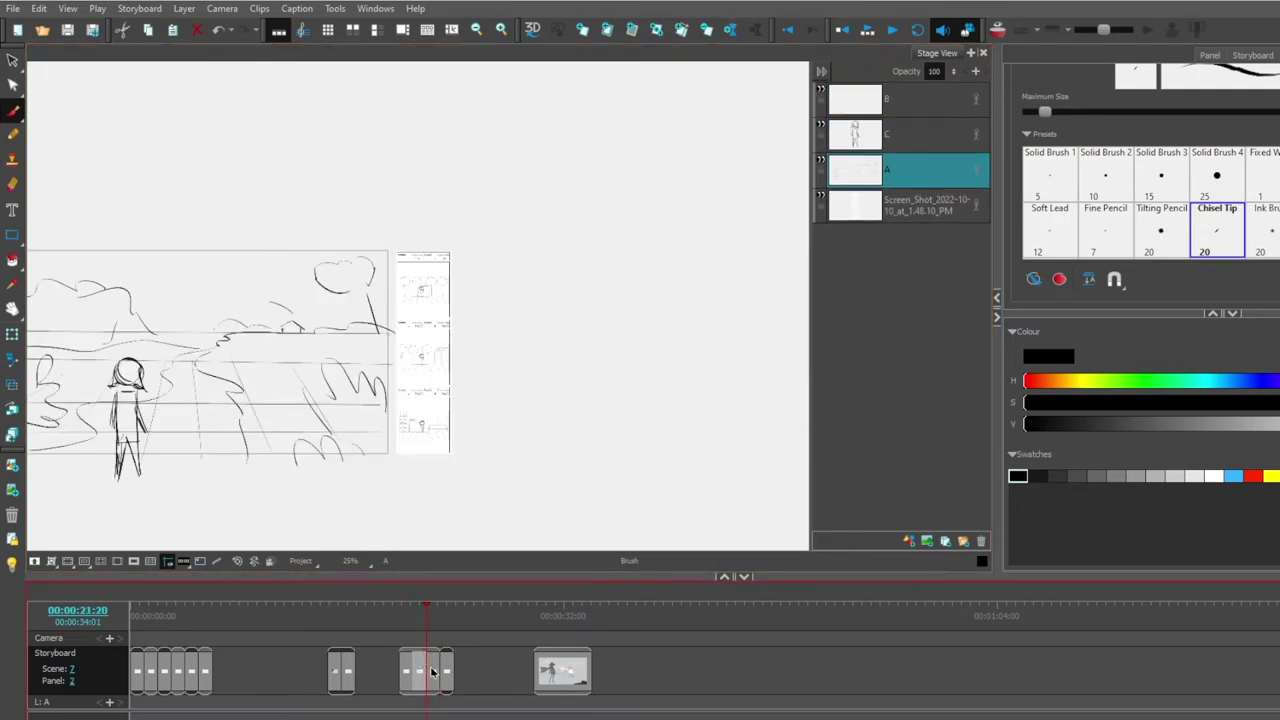
{"action": "left_click", "coordinate": [433, 670]}
{"action": "left_click", "coordinate": [441, 672]}
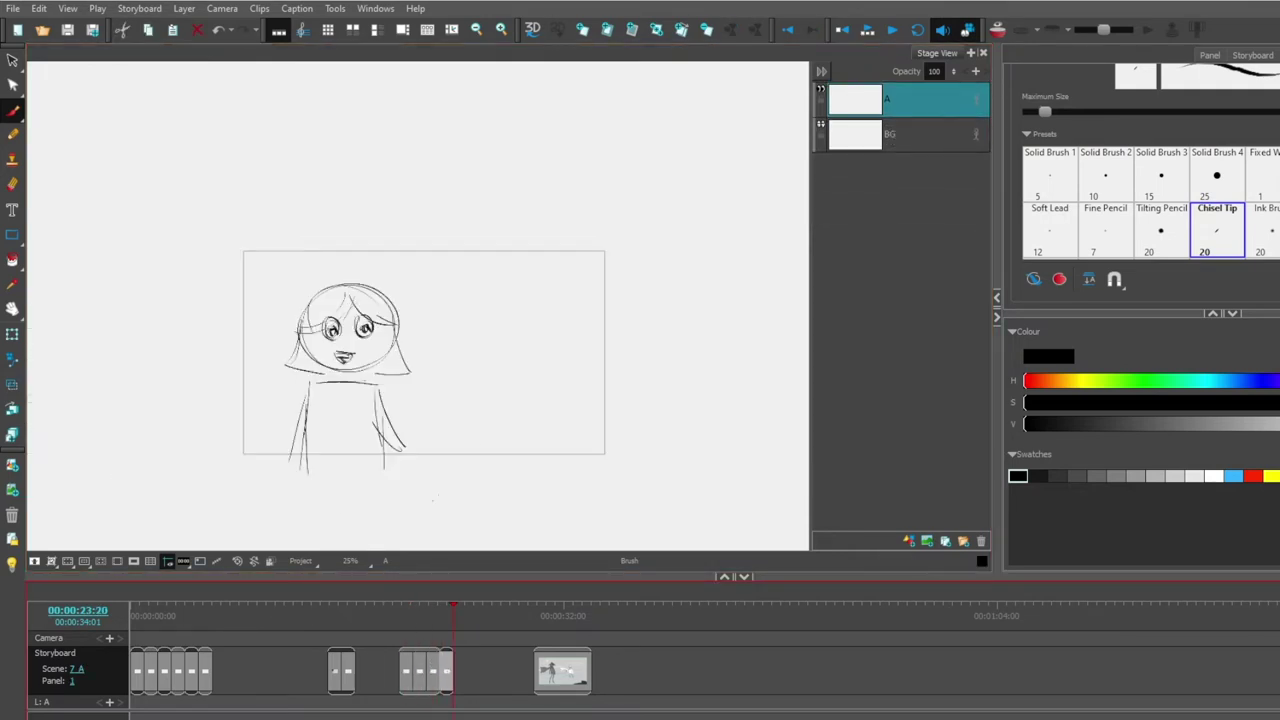
{"action": "left_click_drag", "start_coordinate": [490, 395], "coordinate": [637, 390]}
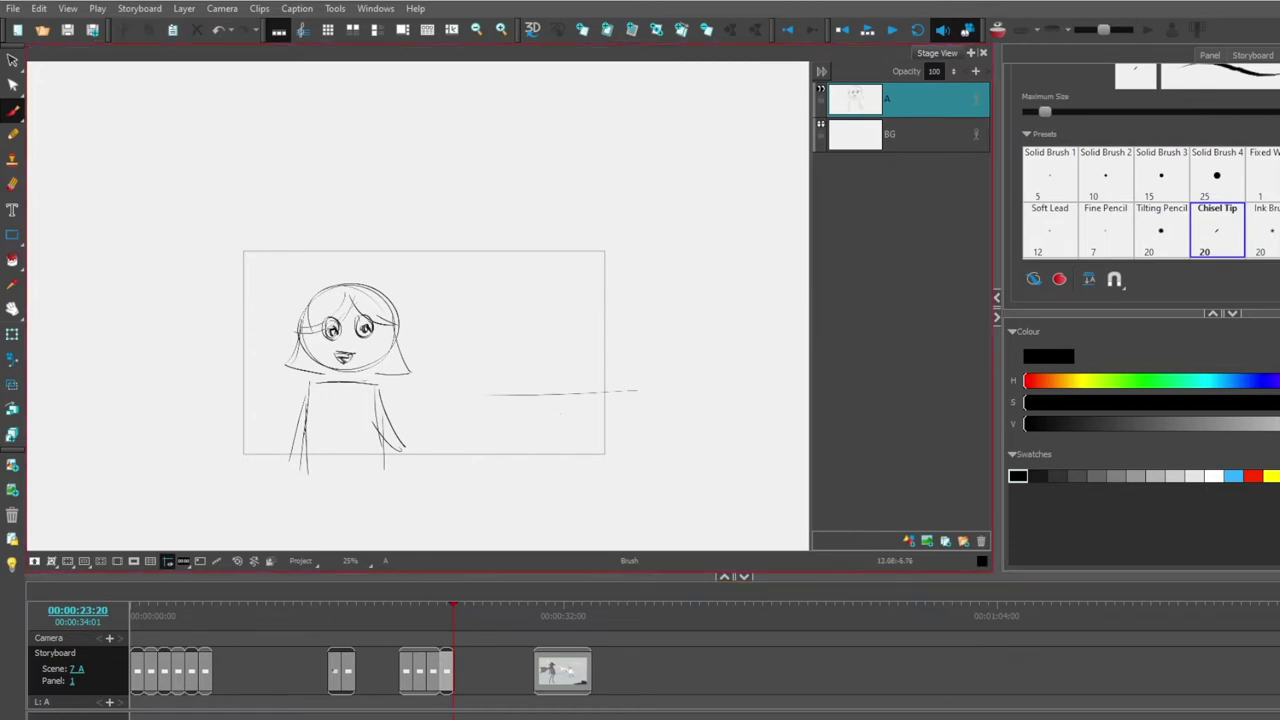
{"action": "left_click_drag", "start_coordinate": [554, 235], "coordinate": [510, 274]}
{"action": "mouse_move", "coordinate": [498, 269]}
{"action": "left_mouse_down"}
{"action": "mouse_move", "coordinate": [586, 333]}
{"action": "mouse_move", "coordinate": [566, 360]}
{"action": "left_mouse_up"}
{"action": "mouse_move", "coordinate": [545, 338]}
{"action": "left_mouse_down"}
{"action": "mouse_move", "coordinate": [582, 414]}
{"action": "mouse_move", "coordinate": [586, 397]}
{"action": "mouse_move", "coordinate": [482, 398]}
{"action": "left_mouse_up"}
{"action": "mouse_move", "coordinate": [482, 254]}
{"action": "left_mouse_down"}
{"action": "mouse_move", "coordinate": [466, 306]}
{"action": "mouse_move", "coordinate": [430, 248]}
{"action": "left_mouse_up"}
{"action": "left_click_drag", "start_coordinate": [432, 254], "coordinate": [394, 252]}
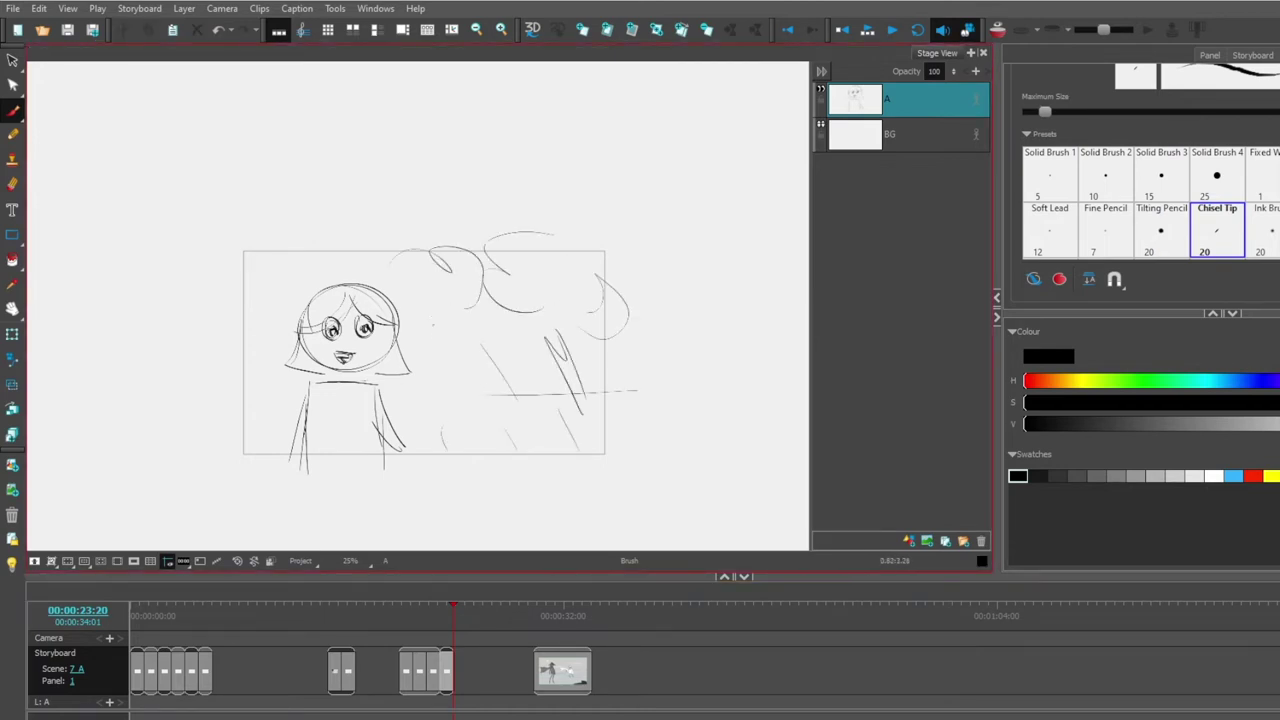
Step: Add a collar to the girl, a curved bush line beside her and a loosely drawn tree on her other side
{"action": "left_click_drag", "start_coordinate": [428, 318], "coordinate": [478, 334]}
{"action": "left_click_drag", "start_coordinate": [252, 290], "coordinate": [232, 352]}
{"action": "mouse_move", "coordinate": [262, 276]}
{"action": "left_mouse_down"}
{"action": "mouse_move", "coordinate": [304, 258]}
{"action": "mouse_move", "coordinate": [244, 318]}
{"action": "mouse_move", "coordinate": [228, 247]}
{"action": "left_mouse_up"}
{"action": "left_click_drag", "start_coordinate": [232, 322], "coordinate": [253, 362]}
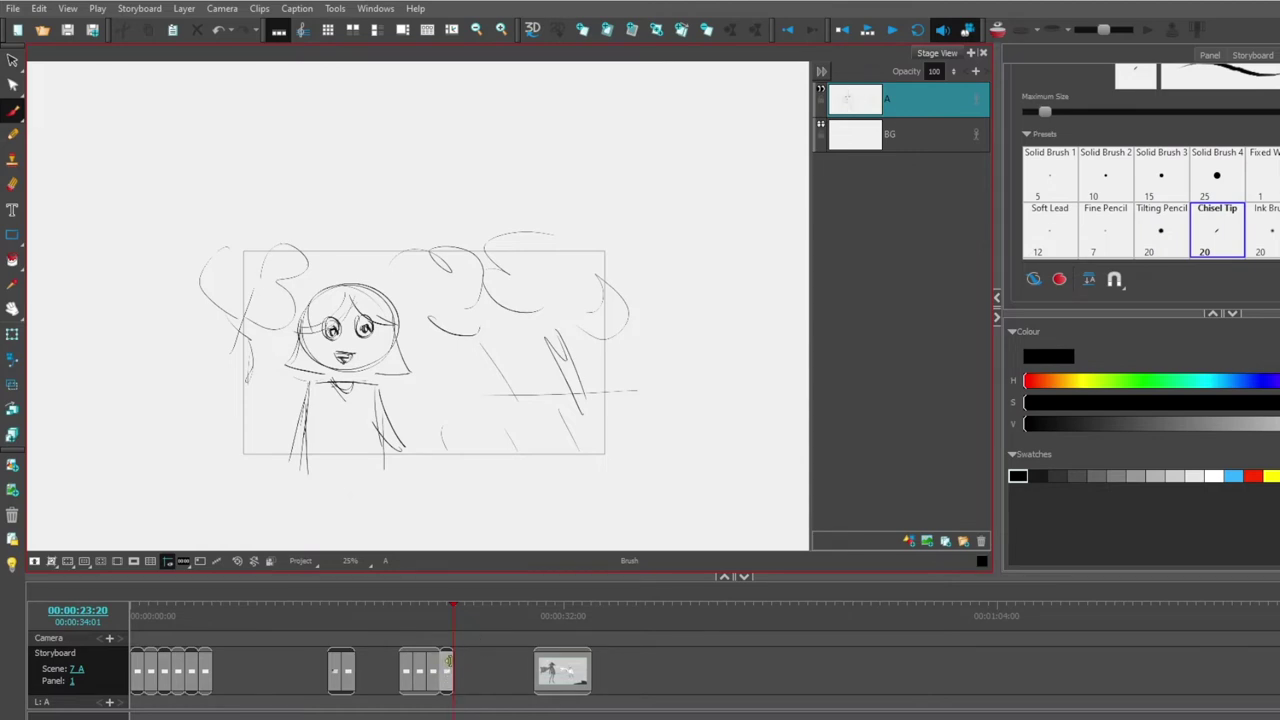
Step: Add a second panel to scene 7_A with onion skin on, and sketch the girl's leaning head, torso and swinging arms over the previous pose
{"action": "key", "text": "p"}
{"action": "left_click", "coordinate": [997, 30]}
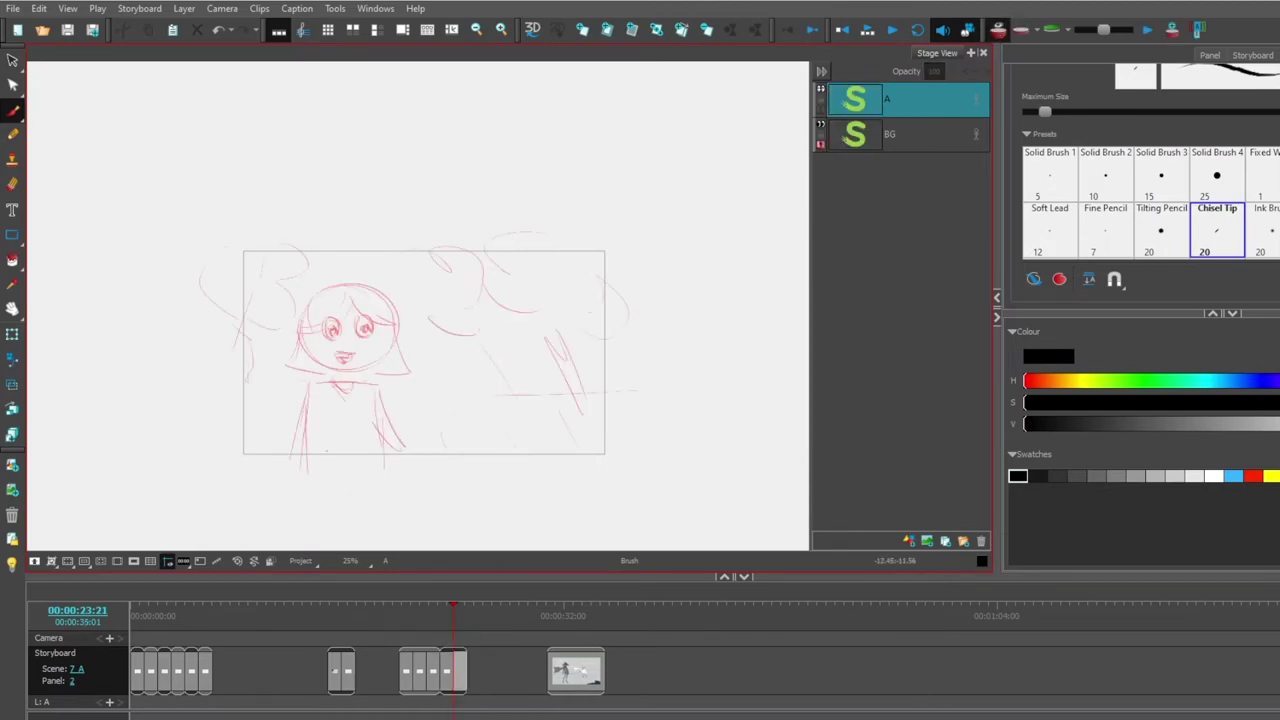
{"action": "mouse_move", "coordinate": [372, 311]}
{"action": "left_mouse_down"}
{"action": "mouse_move", "coordinate": [446, 356]}
{"action": "mouse_move", "coordinate": [404, 300]}
{"action": "left_mouse_up"}
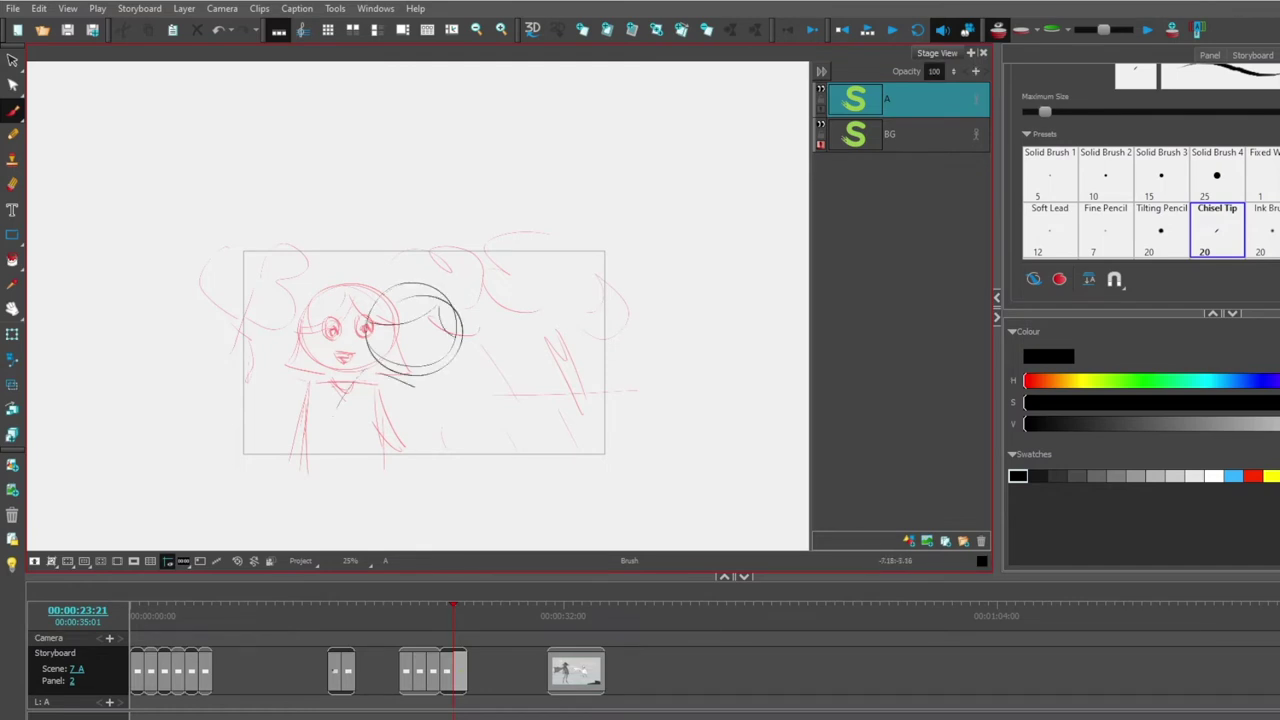
{"action": "left_click_drag", "start_coordinate": [332, 408], "coordinate": [334, 430]}
{"action": "mouse_move", "coordinate": [410, 404]}
{"action": "left_mouse_down"}
{"action": "mouse_move", "coordinate": [392, 455]}
{"action": "mouse_move", "coordinate": [500, 392]}
{"action": "left_mouse_up"}
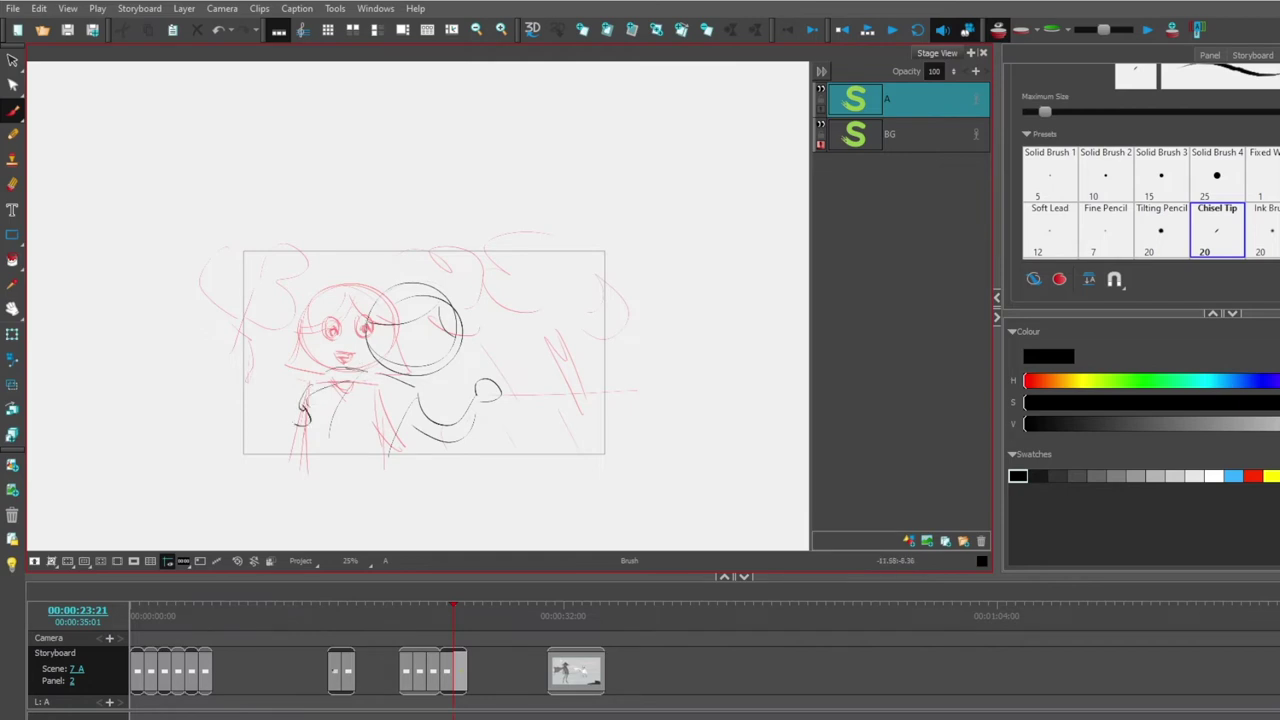
{"action": "left_click_drag", "start_coordinate": [294, 407], "coordinate": [305, 430]}
Step: Draw the leaning girl's face and her hair sweeping back behind the head
{"action": "left_click_drag", "start_coordinate": [329, 338], "coordinate": [381, 361]}
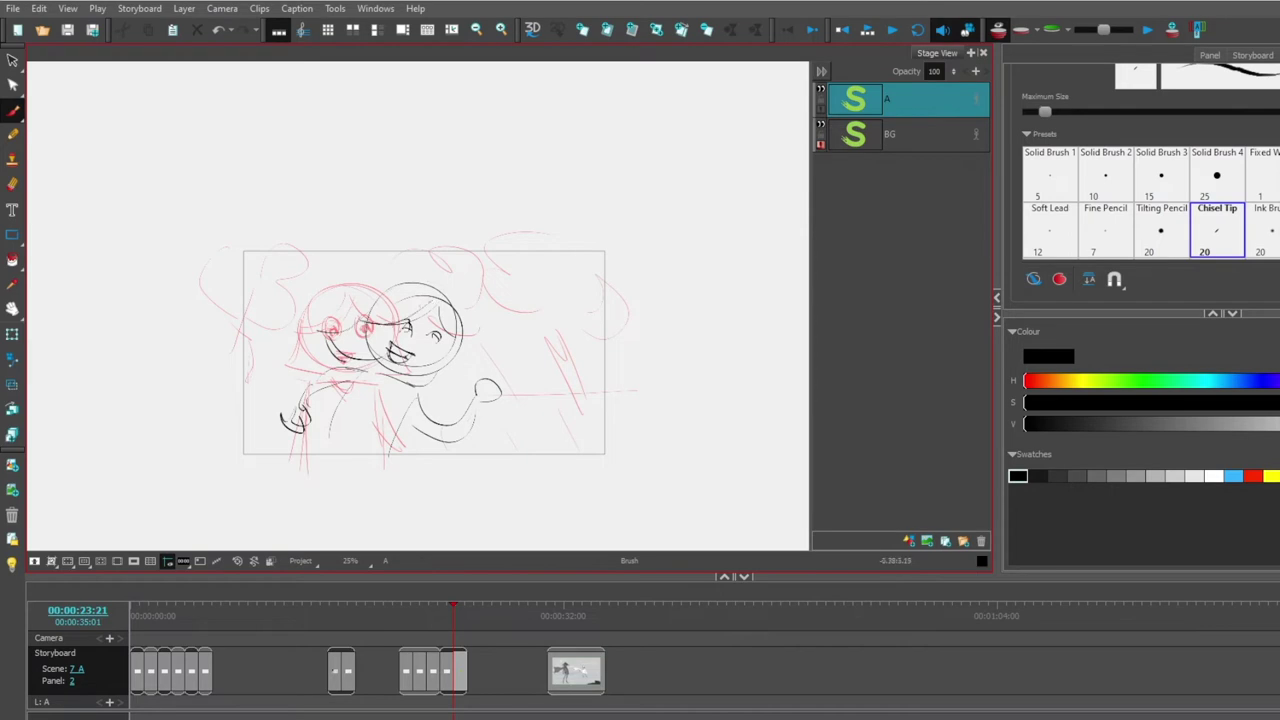
{"action": "left_click_drag", "start_coordinate": [321, 323], "coordinate": [358, 316]}
{"action": "left_click_drag", "start_coordinate": [311, 319], "coordinate": [328, 329]}
{"action": "left_click_drag", "start_coordinate": [334, 338], "coordinate": [370, 335]}
{"action": "left_click_drag", "start_coordinate": [450, 301], "coordinate": [456, 359]}
Step: Compare the panels of scenes 7 and 7_A and examine the reference shot with the house beside the frame
{"action": "left_click", "coordinate": [432, 672]}
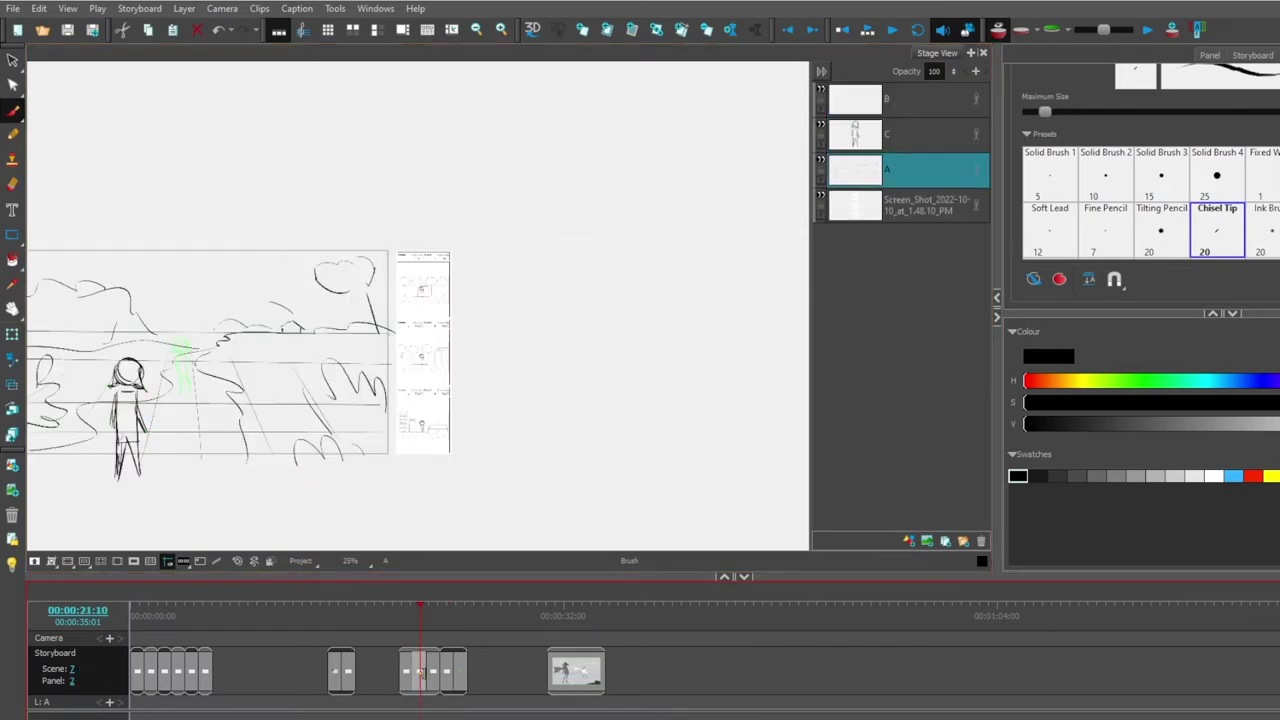
{"action": "left_click", "coordinate": [453, 681]}
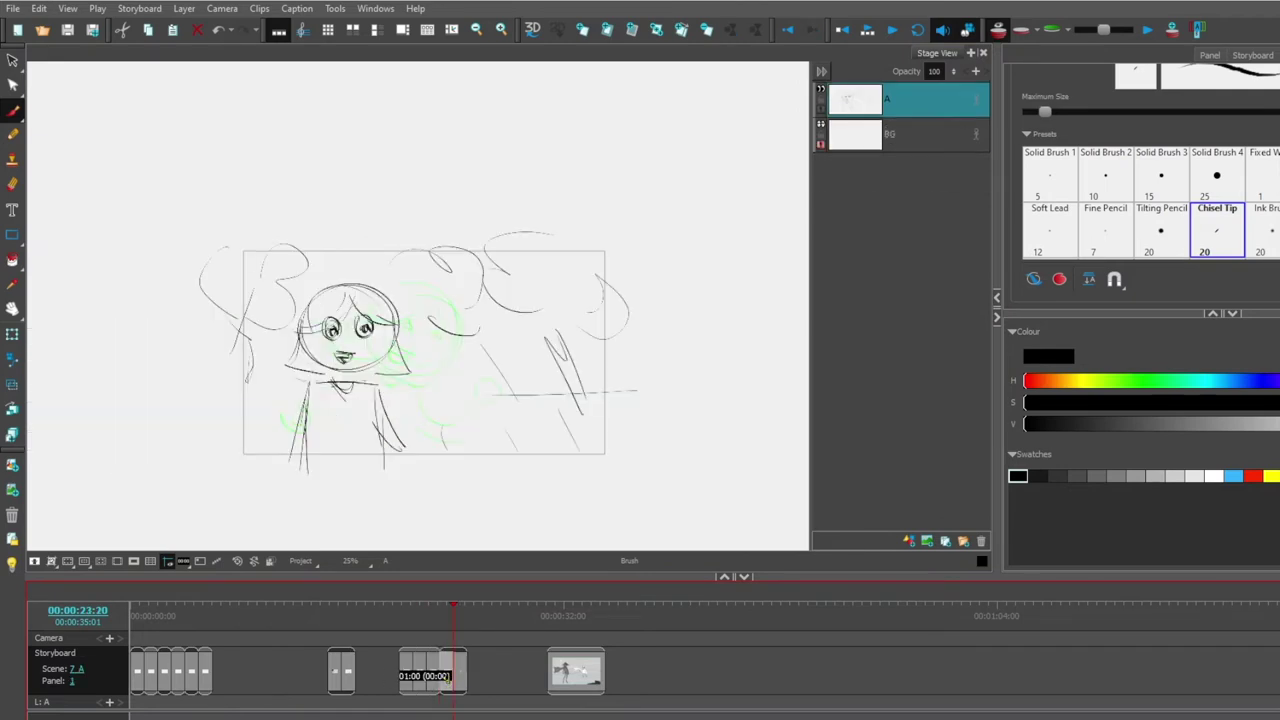
{"action": "left_click", "coordinate": [460, 681]}
{"action": "left_click", "coordinate": [472, 684]}
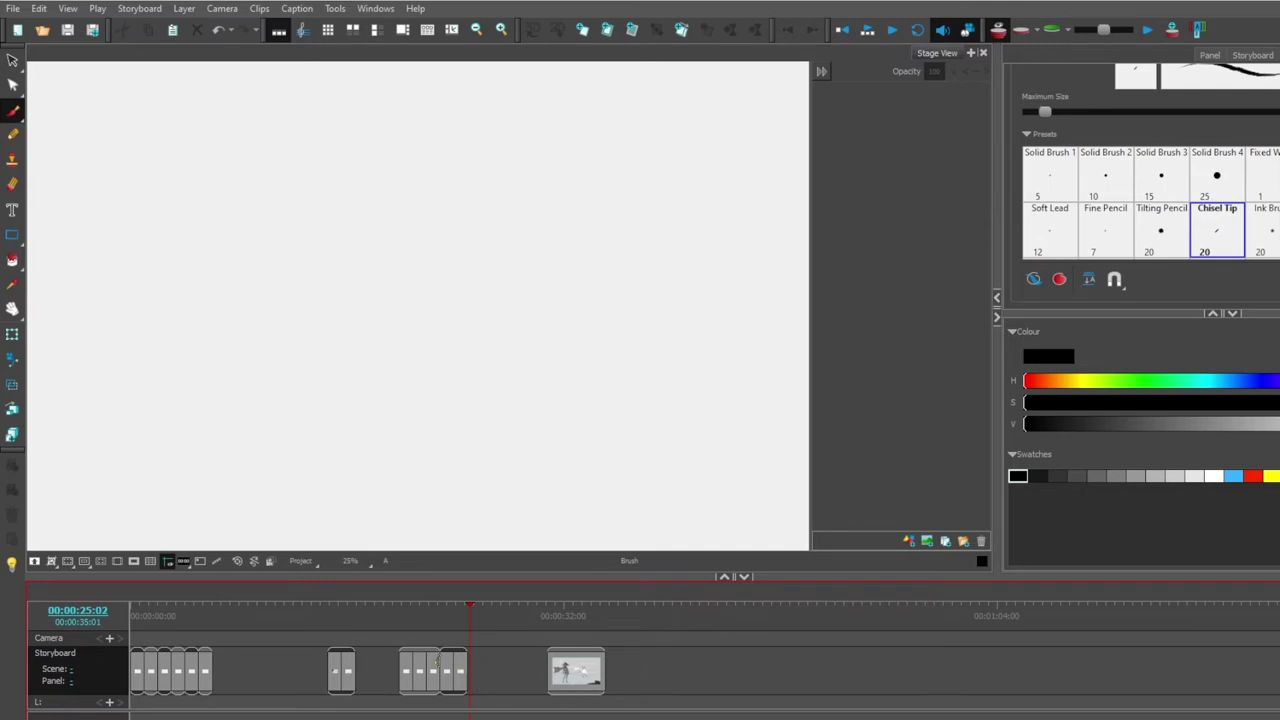
{"action": "left_click", "coordinate": [410, 660]}
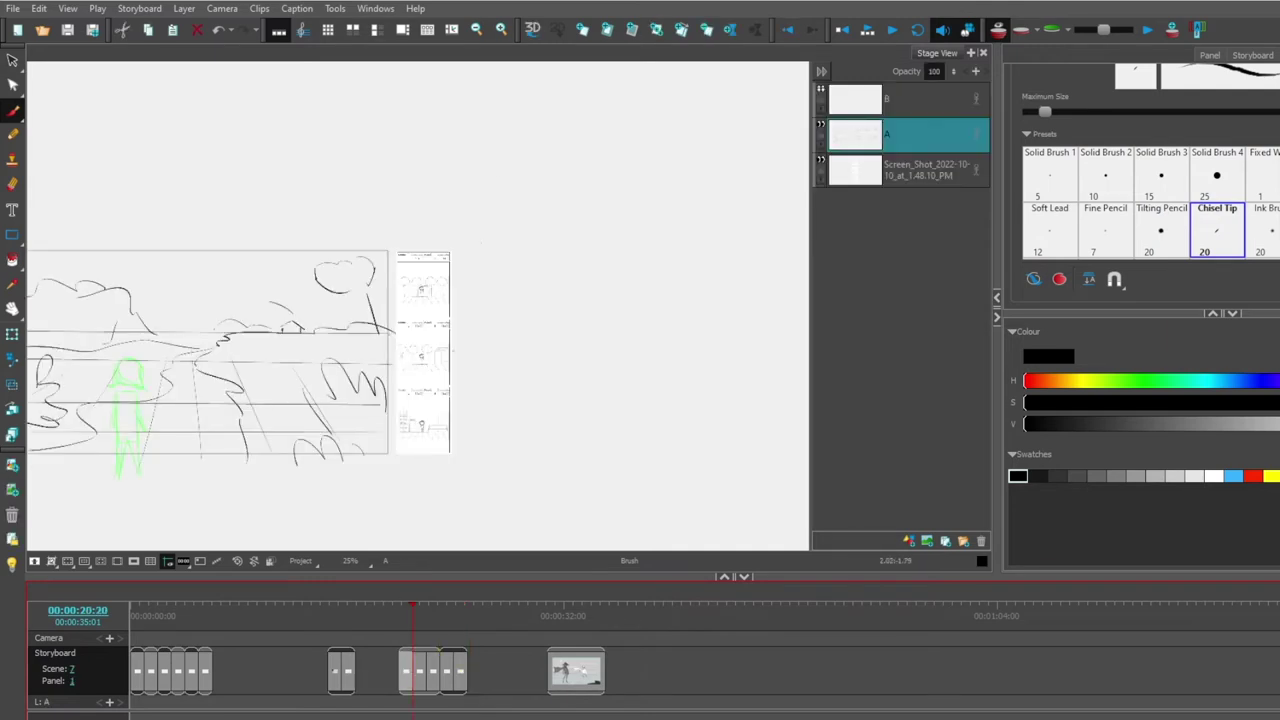
{"action": "scroll", "coordinate": [427, 350], "scroll_direction": "up", "scroll_amount": 12}
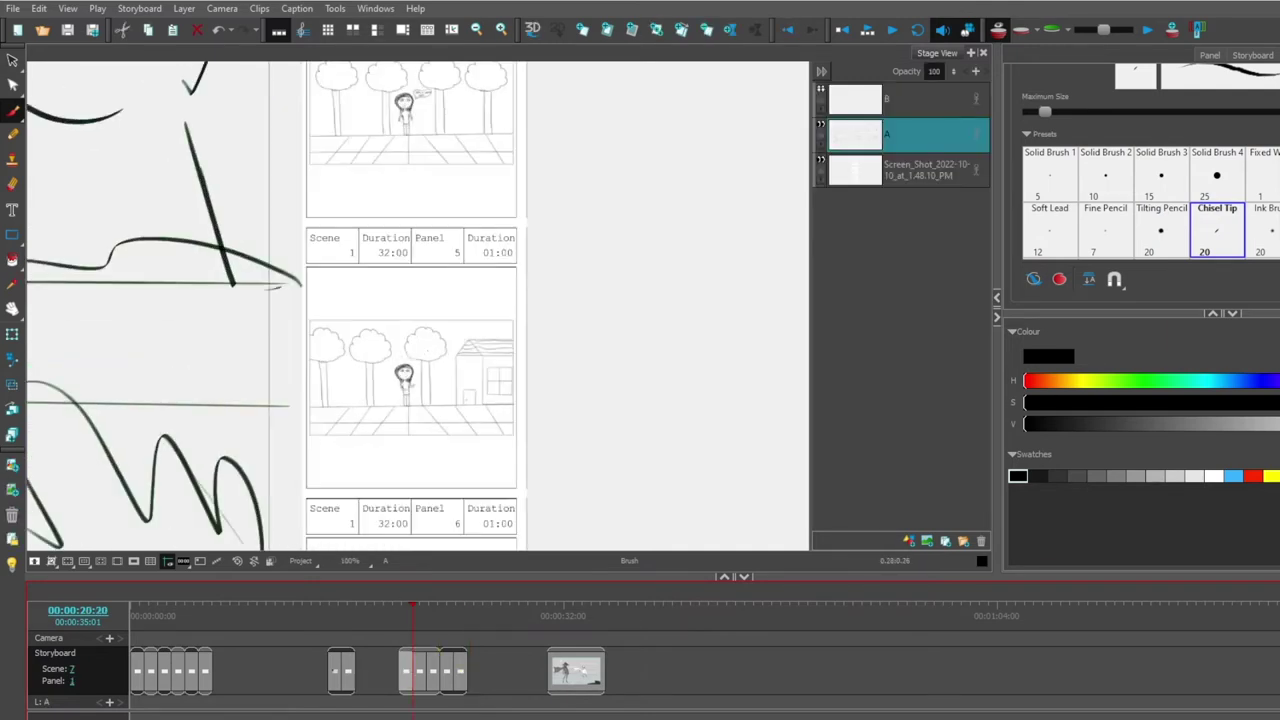
{"action": "scroll", "coordinate": [428, 350], "scroll_direction": "down", "scroll_amount": 10}
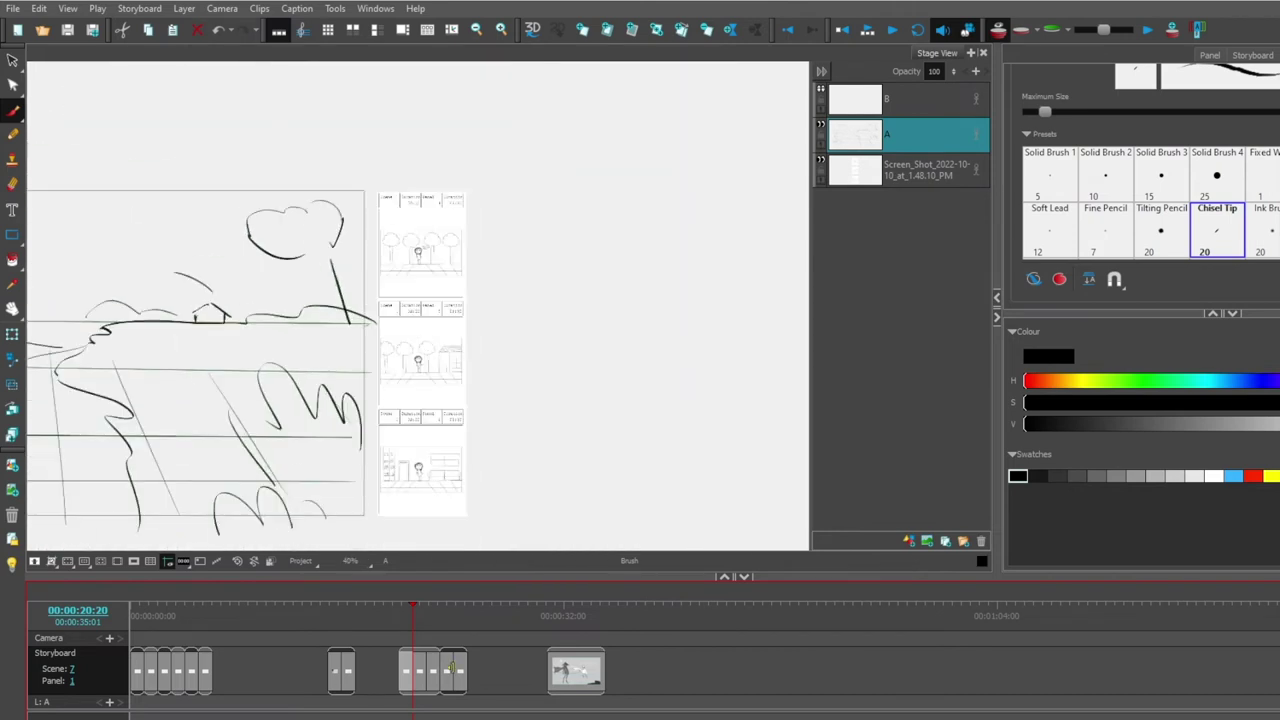
Step: Create scene 7_B after scene 7_A and sketch a slightly curved horizon with a winding path and perspective grid lines on the ground
{"action": "left_click", "coordinate": [474, 662]}
{"action": "key", "text": "p"}
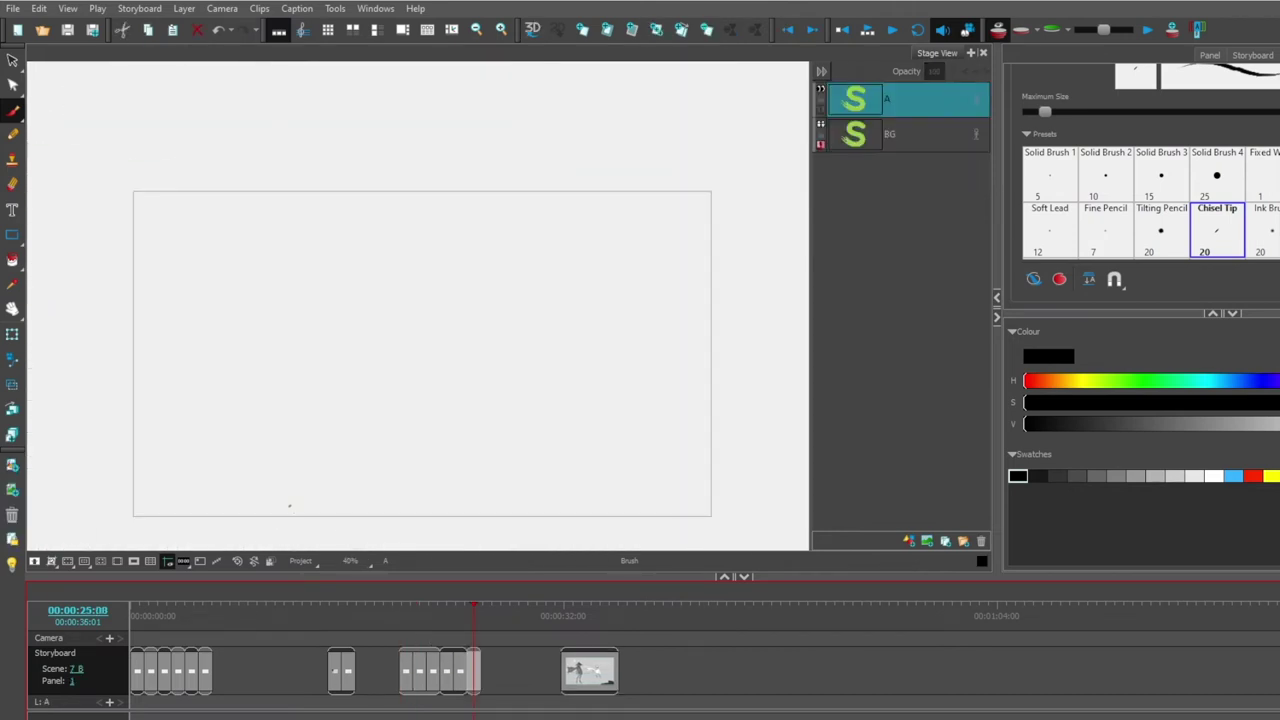
{"action": "left_click_drag", "start_coordinate": [752, 395], "coordinate": [70, 376]}
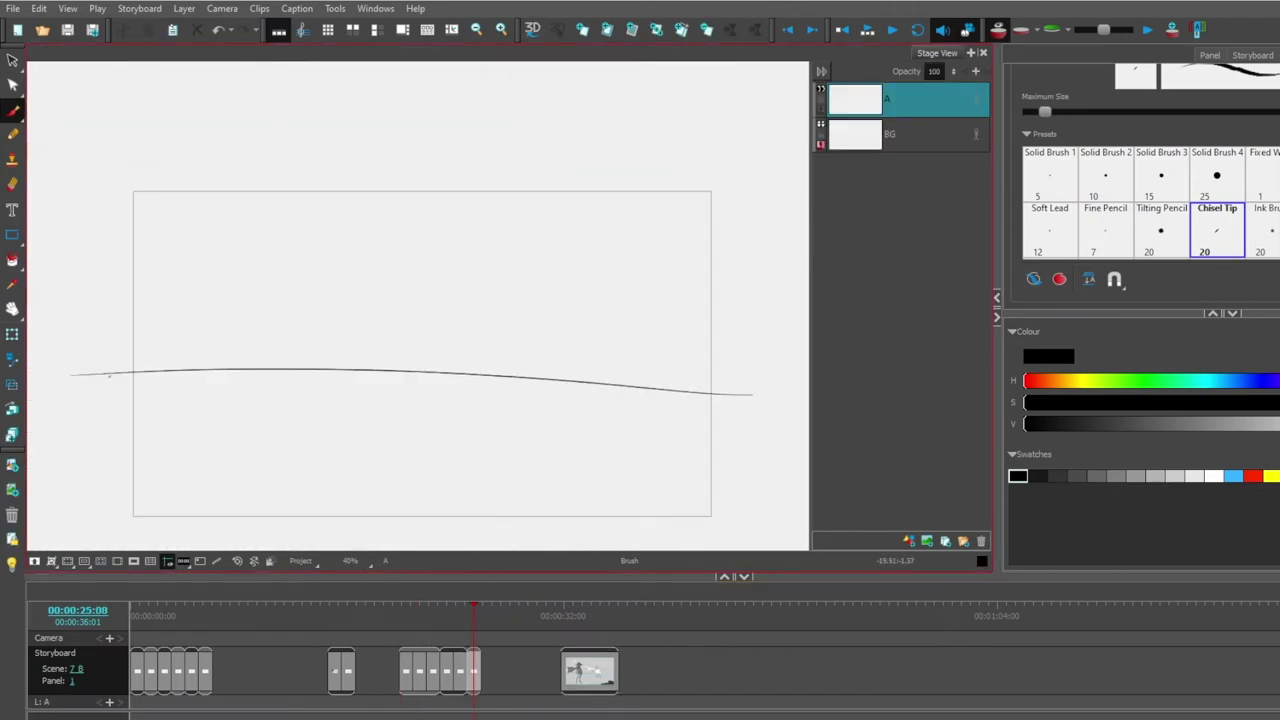
{"action": "left_click_drag", "start_coordinate": [603, 392], "coordinate": [636, 492]}
{"action": "left_click_drag", "start_coordinate": [562, 404], "coordinate": [547, 485]}
{"action": "left_click_drag", "start_coordinate": [500, 397], "coordinate": [425, 463]}
{"action": "left_click_drag", "start_coordinate": [460, 382], "coordinate": [298, 440]}
{"action": "left_click_drag", "start_coordinate": [362, 382], "coordinate": [192, 430]}
{"action": "left_click_drag", "start_coordinate": [648, 422], "coordinate": [350, 402]}
{"action": "mouse_move", "coordinate": [545, 478]}
{"action": "left_mouse_down"}
{"action": "mouse_move", "coordinate": [180, 458]}
{"action": "mouse_move", "coordinate": [400, 386]}
{"action": "mouse_move", "coordinate": [462, 384]}
{"action": "left_mouse_up"}
{"action": "mouse_move", "coordinate": [420, 454]}
{"action": "left_mouse_down"}
{"action": "mouse_move", "coordinate": [320, 503]}
{"action": "mouse_move", "coordinate": [536, 430]}
{"action": "left_mouse_up"}
Step: Sketch a house on the horizon in three-quarter view, with corner walls, gabled front and sloping side roof
{"action": "left_click_drag", "start_coordinate": [639, 384], "coordinate": [634, 290]}
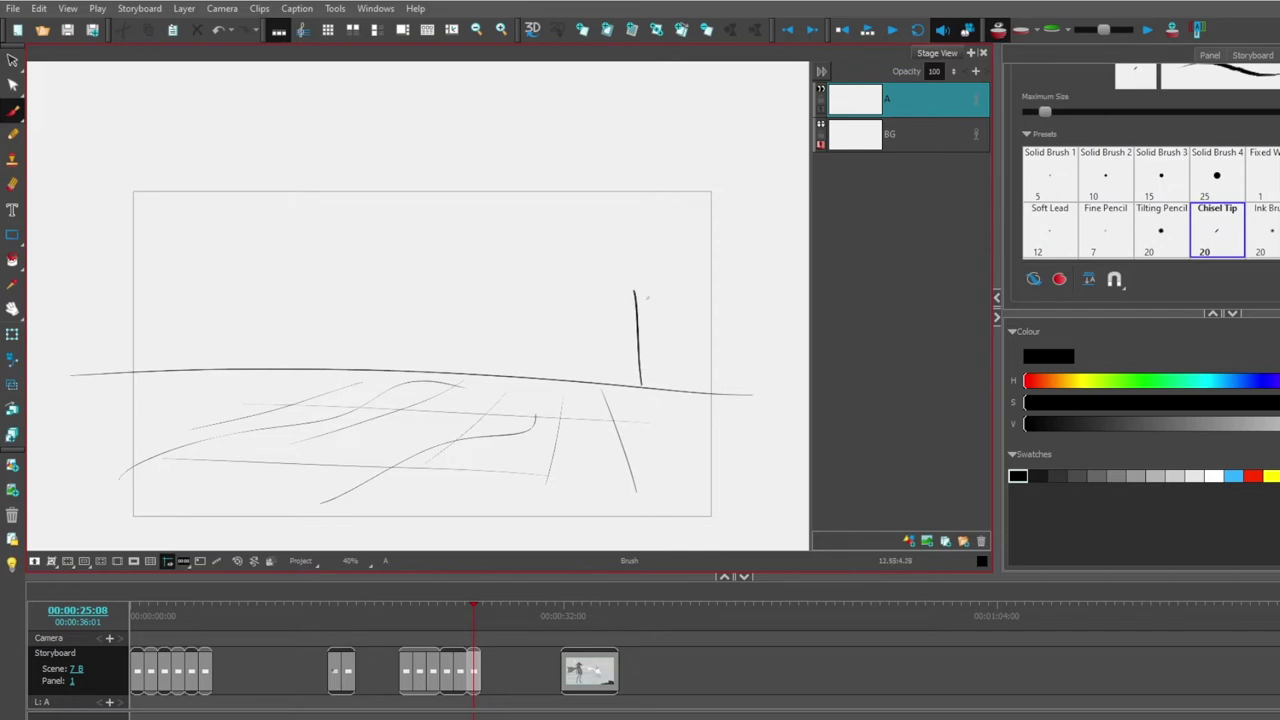
{"action": "mouse_move", "coordinate": [566, 244]}
{"action": "left_mouse_down"}
{"action": "mouse_move", "coordinate": [645, 297]}
{"action": "mouse_move", "coordinate": [482, 310]}
{"action": "left_mouse_up"}
{"action": "mouse_move", "coordinate": [491, 312]}
{"action": "left_mouse_down"}
{"action": "mouse_move", "coordinate": [492, 366]}
{"action": "mouse_move", "coordinate": [511, 364]}
{"action": "mouse_move", "coordinate": [509, 290]}
{"action": "left_mouse_up"}
{"action": "mouse_move", "coordinate": [509, 295]}
{"action": "left_mouse_down"}
{"action": "mouse_move", "coordinate": [567, 241]}
{"action": "mouse_move", "coordinate": [661, 252]}
{"action": "mouse_move", "coordinate": [718, 306]}
{"action": "left_mouse_up"}
{"action": "left_click_drag", "start_coordinate": [711, 308], "coordinate": [630, 296]}
{"action": "left_click_drag", "start_coordinate": [698, 314], "coordinate": [712, 386]}
{"action": "left_click_drag", "start_coordinate": [711, 354], "coordinate": [716, 388]}
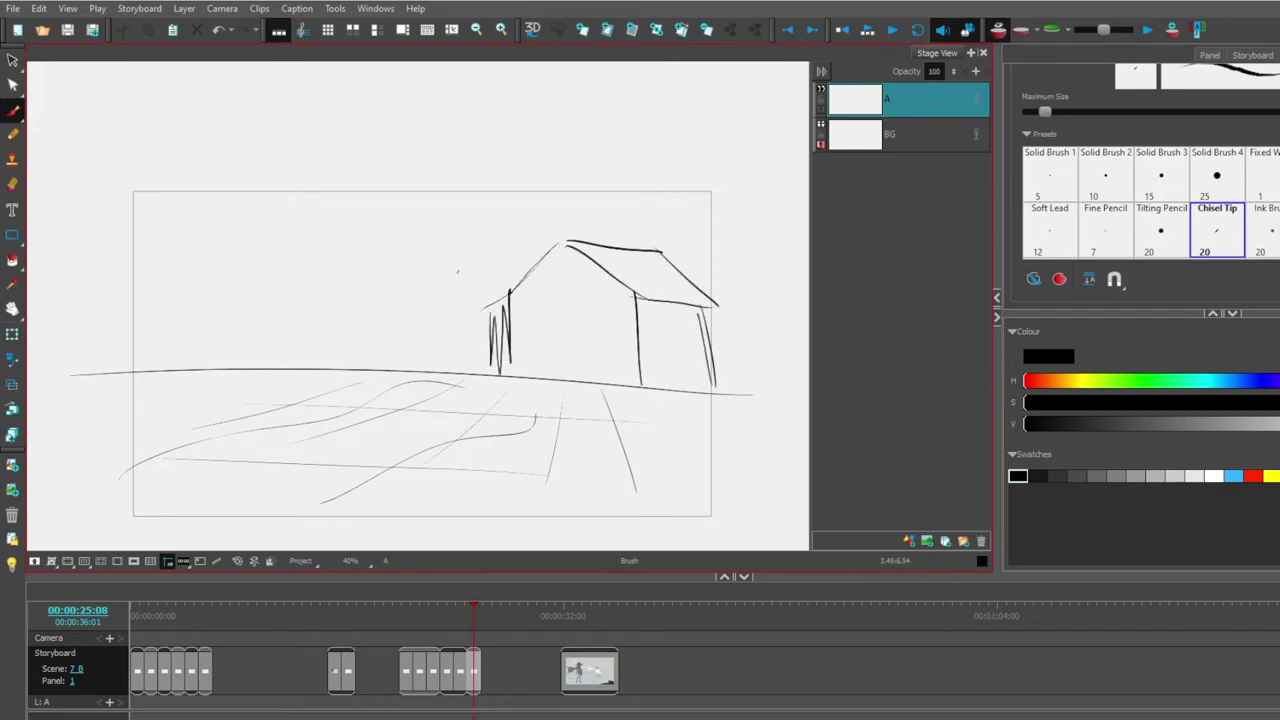
Step: Add a door and a window to the house's front wall and another window to its side wall
{"action": "mouse_move", "coordinate": [565, 354]}
{"action": "left_mouse_down"}
{"action": "mouse_move", "coordinate": [540, 332]}
{"action": "mouse_move", "coordinate": [542, 378]}
{"action": "left_mouse_up"}
{"action": "mouse_move", "coordinate": [618, 334]}
{"action": "left_mouse_down"}
{"action": "mouse_move", "coordinate": [588, 368]}
{"action": "mouse_move", "coordinate": [618, 332]}
{"action": "left_mouse_up"}
{"action": "left_click_drag", "start_coordinate": [585, 340], "coordinate": [588, 366]}
{"action": "left_click_drag", "start_coordinate": [657, 340], "coordinate": [656, 364]}
{"action": "mouse_move", "coordinate": [656, 366]}
{"action": "left_mouse_down"}
{"action": "mouse_move", "coordinate": [688, 370]}
{"action": "mouse_move", "coordinate": [684, 337]}
{"action": "left_mouse_up"}
{"action": "left_click_drag", "start_coordinate": [662, 341], "coordinate": [684, 337]}
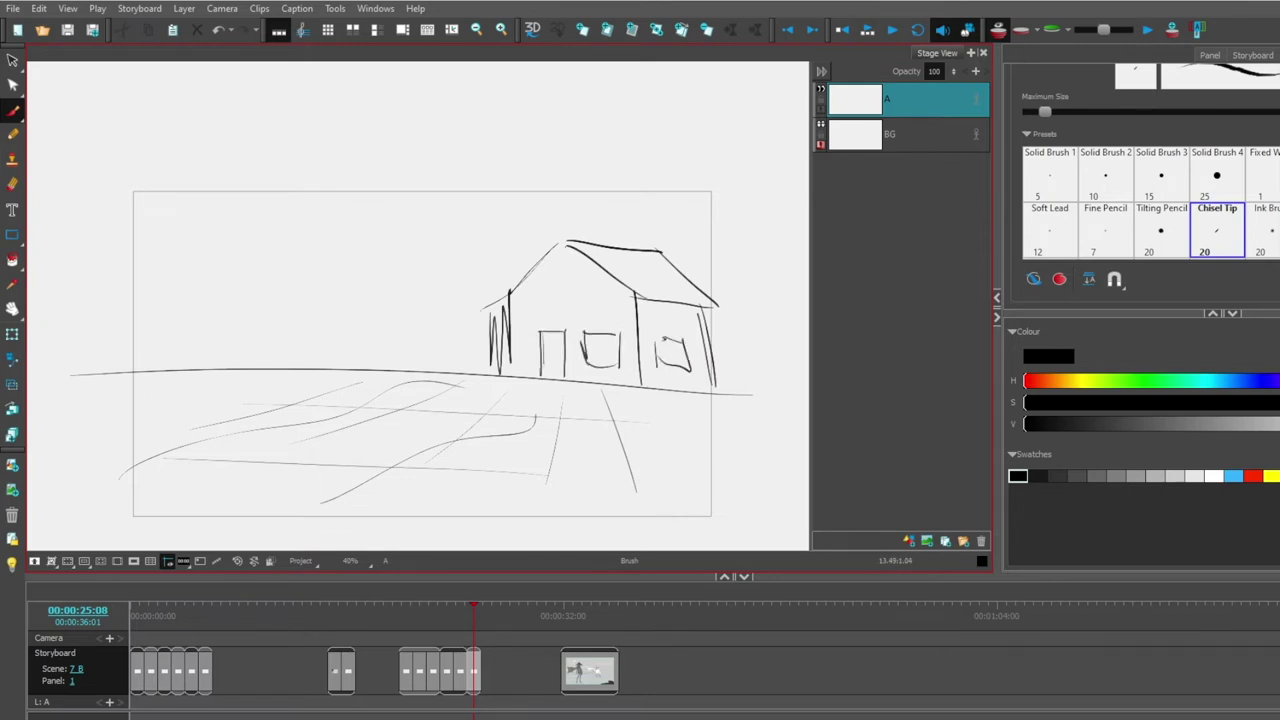
Step: Sketch the girl running along the path toward the house, with loose tree foliage shapes in the background behind her
{"action": "mouse_move", "coordinate": [368, 349]}
{"action": "left_mouse_down"}
{"action": "mouse_move", "coordinate": [392, 330]}
{"action": "mouse_move", "coordinate": [360, 332]}
{"action": "mouse_move", "coordinate": [335, 395]}
{"action": "left_mouse_up"}
{"action": "mouse_move", "coordinate": [363, 362]}
{"action": "left_mouse_down"}
{"action": "mouse_move", "coordinate": [331, 400]}
{"action": "mouse_move", "coordinate": [365, 439]}
{"action": "left_mouse_up"}
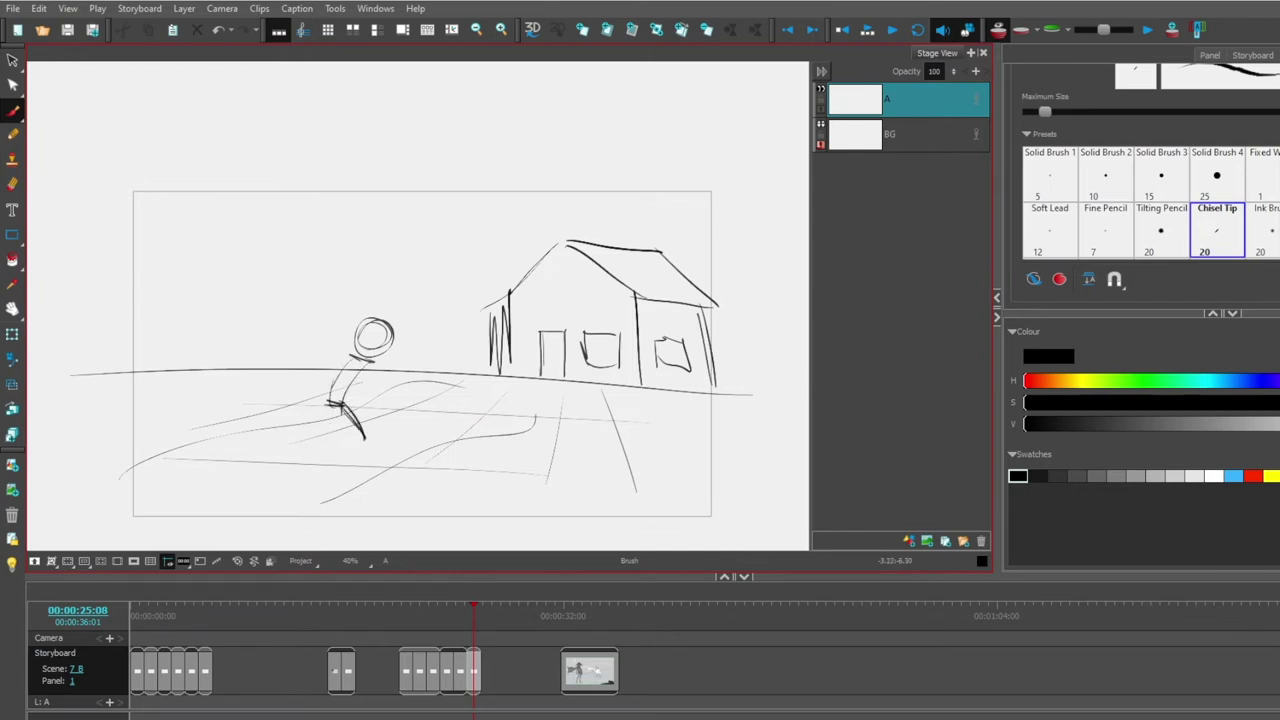
{"action": "left_click_drag", "start_coordinate": [318, 402], "coordinate": [300, 418]}
{"action": "left_click_drag", "start_coordinate": [356, 347], "coordinate": [336, 330]}
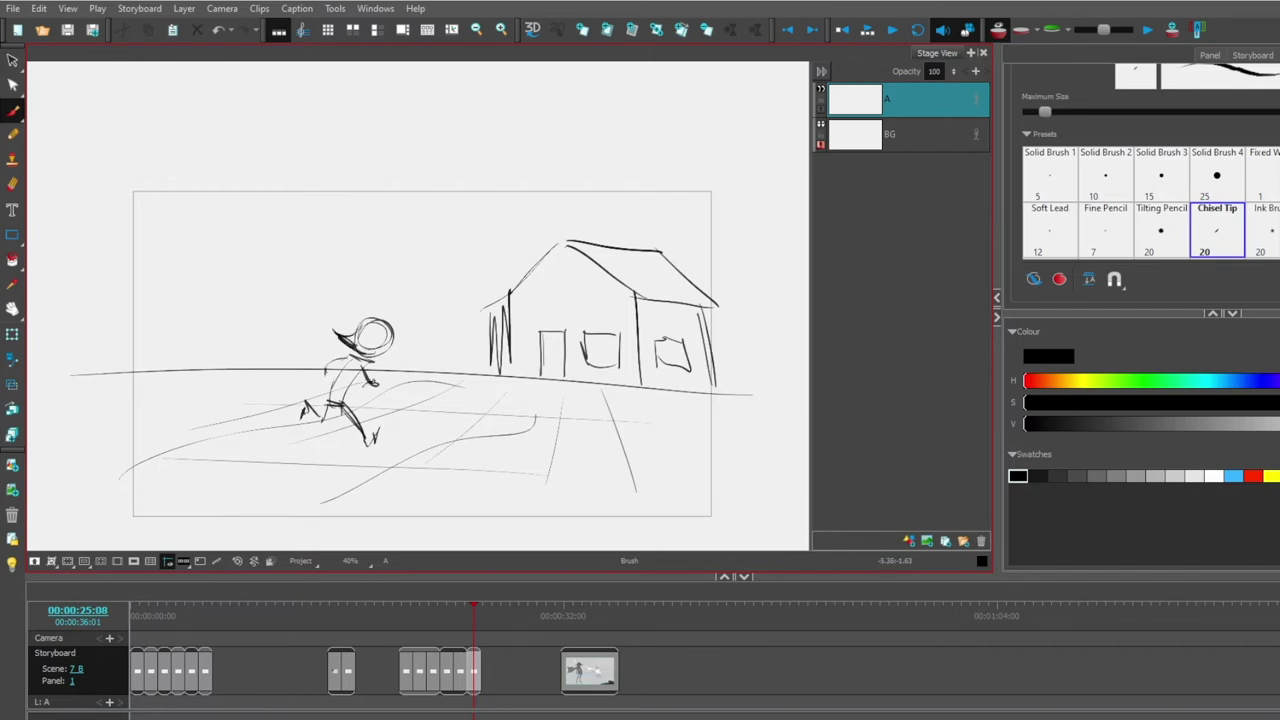
{"action": "mouse_move", "coordinate": [147, 225]}
{"action": "left_mouse_down"}
{"action": "mouse_move", "coordinate": [201, 240]}
{"action": "mouse_move", "coordinate": [204, 330]}
{"action": "mouse_move", "coordinate": [158, 374]}
{"action": "mouse_move", "coordinate": [228, 380]}
{"action": "left_mouse_up"}
{"action": "left_click_drag", "start_coordinate": [292, 275], "coordinate": [314, 268]}
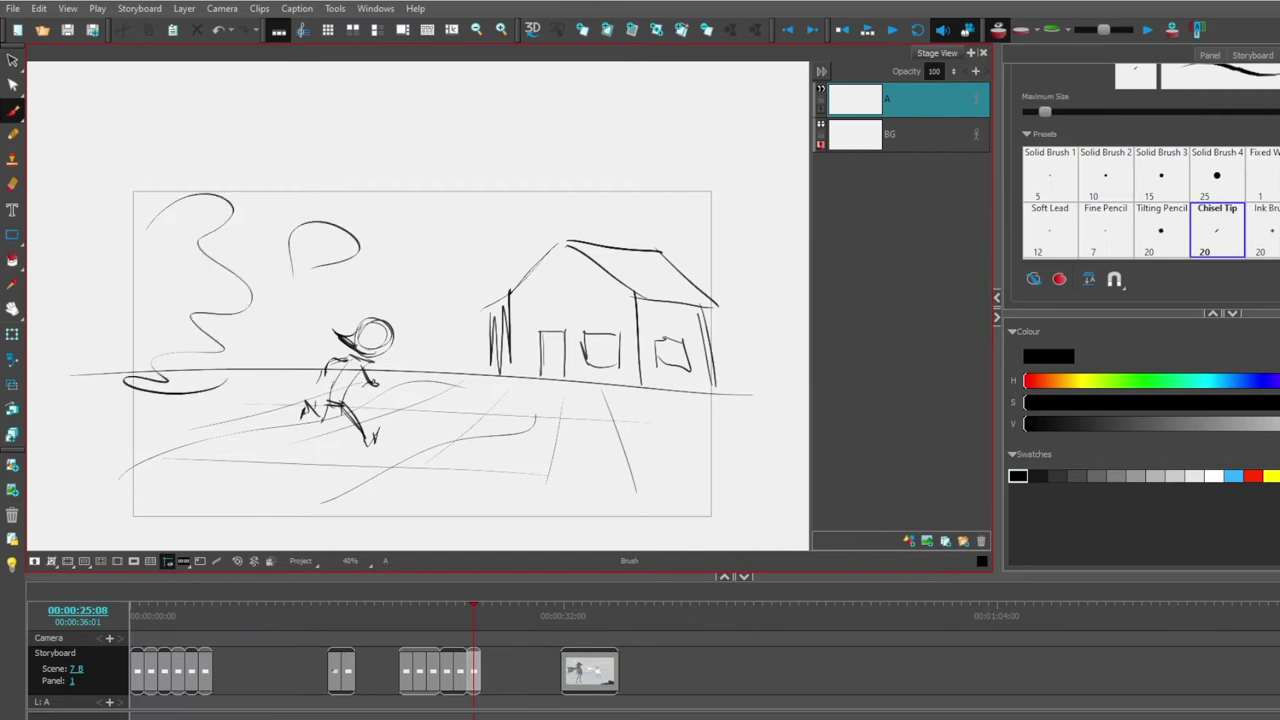
Step: Create scene 7_C after scene 7_B and sketch a close-up of a door edge with a round knob and its backing plate
{"action": "left_click", "coordinate": [492, 674]}
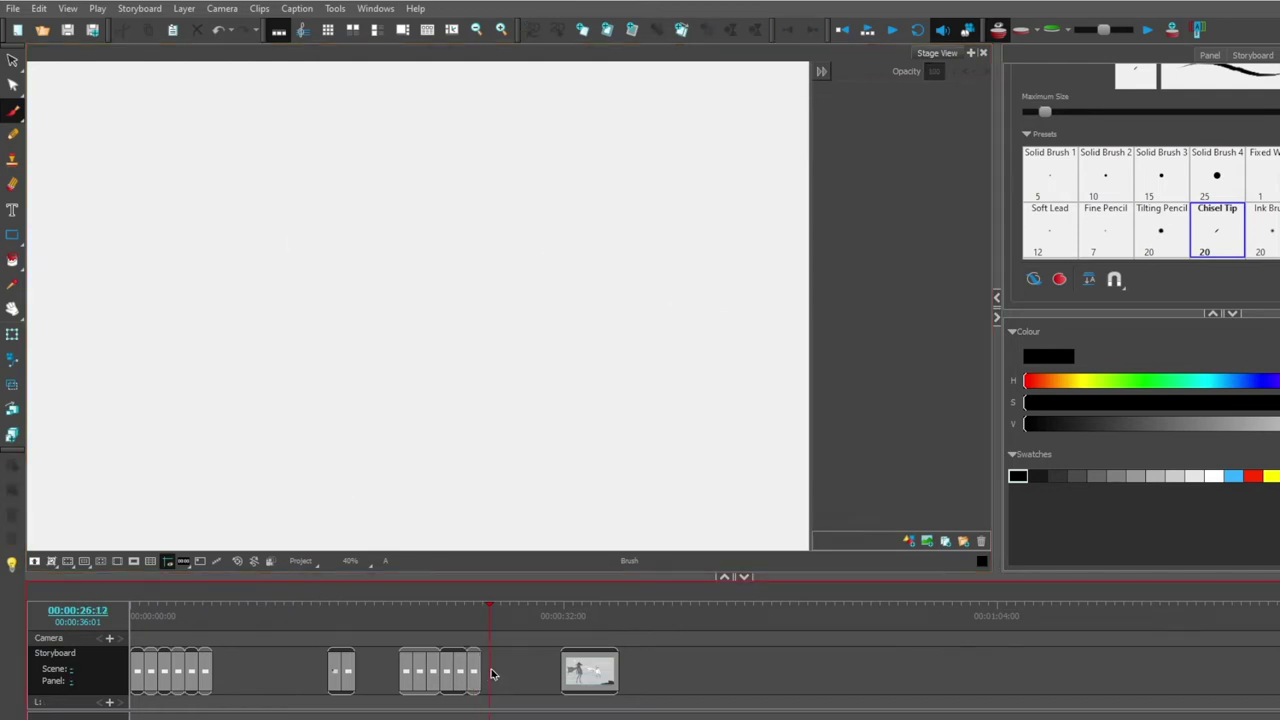
{"action": "key", "text": "p"}
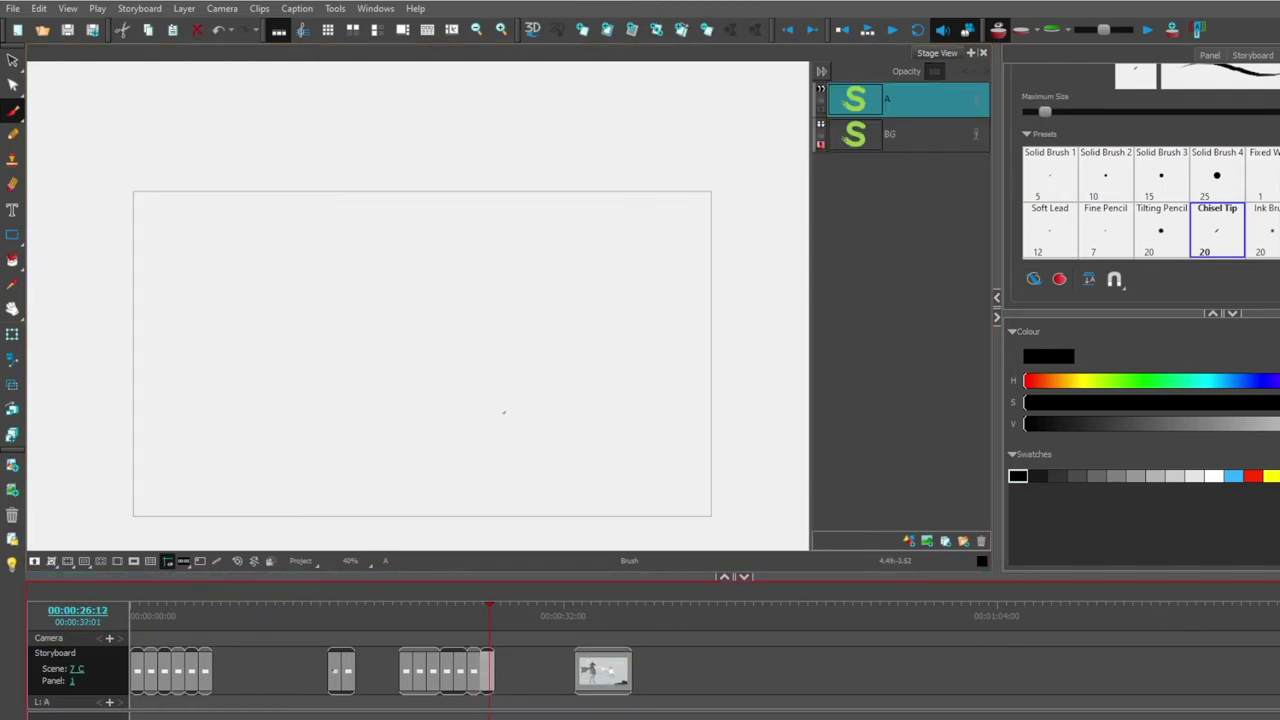
{"action": "left_click_drag", "start_coordinate": [474, 180], "coordinate": [485, 522]}
{"action": "left_click_drag", "start_coordinate": [655, 200], "coordinate": [664, 410]}
{"action": "mouse_move", "coordinate": [550, 391]}
{"action": "left_mouse_down"}
{"action": "mouse_move", "coordinate": [534, 392]}
{"action": "mouse_move", "coordinate": [566, 406]}
{"action": "left_mouse_up"}
{"action": "mouse_move", "coordinate": [512, 354]}
{"action": "left_mouse_down"}
{"action": "mouse_move", "coordinate": [500, 420]}
{"action": "mouse_move", "coordinate": [510, 440]}
{"action": "left_mouse_up"}
{"action": "mouse_move", "coordinate": [530, 392]}
{"action": "left_mouse_down"}
{"action": "mouse_move", "coordinate": [575, 382]}
{"action": "mouse_move", "coordinate": [570, 414]}
{"action": "mouse_move", "coordinate": [590, 321]}
{"action": "mouse_move", "coordinate": [568, 504]}
{"action": "mouse_move", "coordinate": [553, 410]}
{"action": "left_mouse_up"}
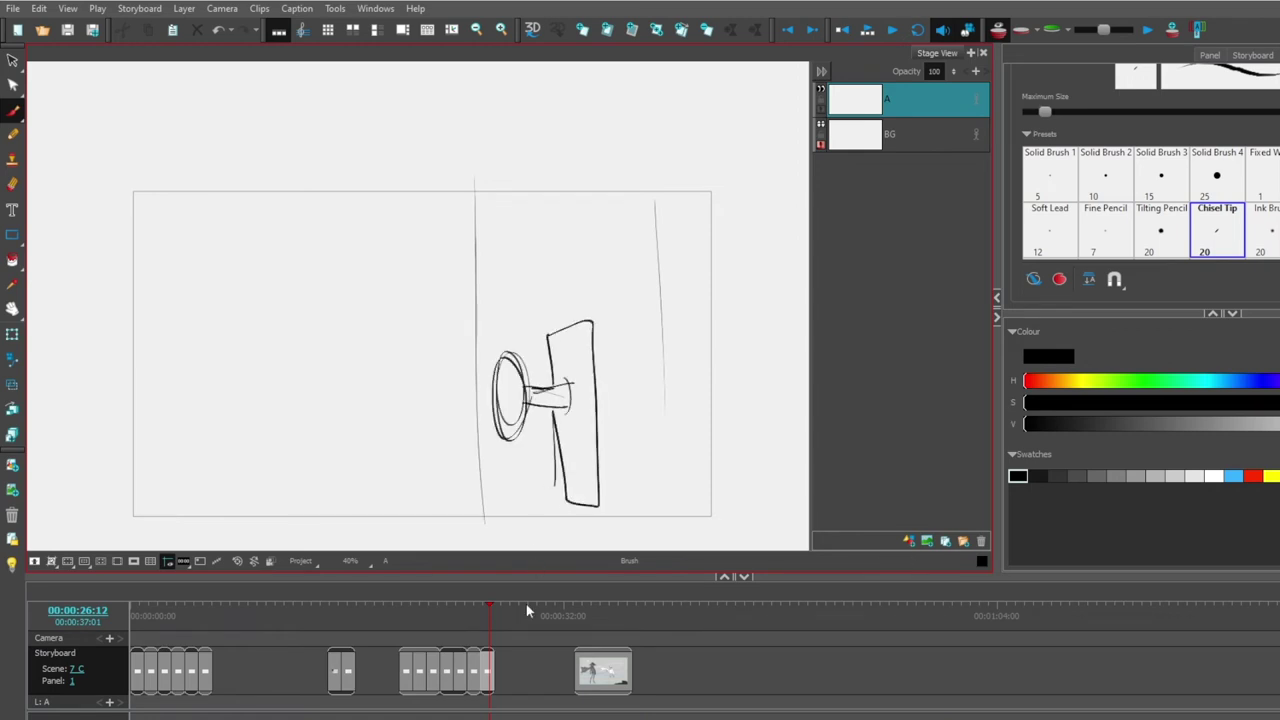
Step: Duplicate the doorknob panel, add layer B to the copy and sketch an open hand reaching for the knob
{"action": "right_click", "coordinate": [490, 665]}
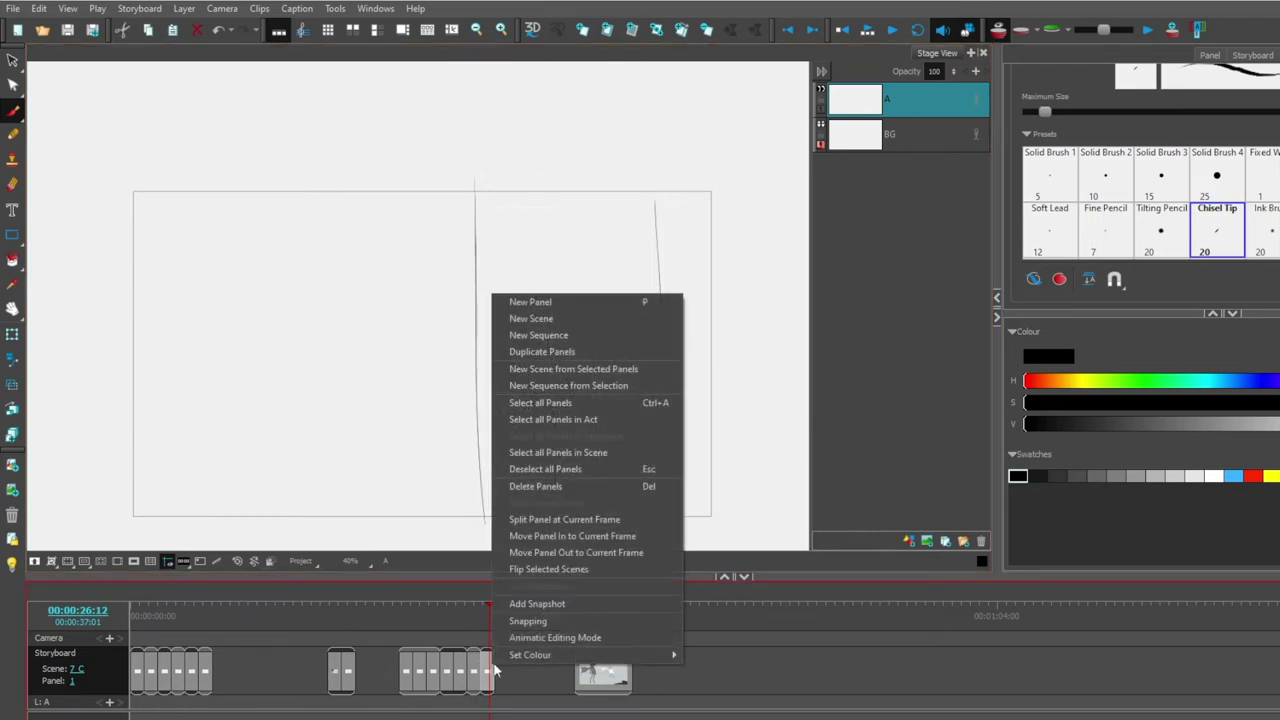
{"action": "left_click", "coordinate": [555, 369]}
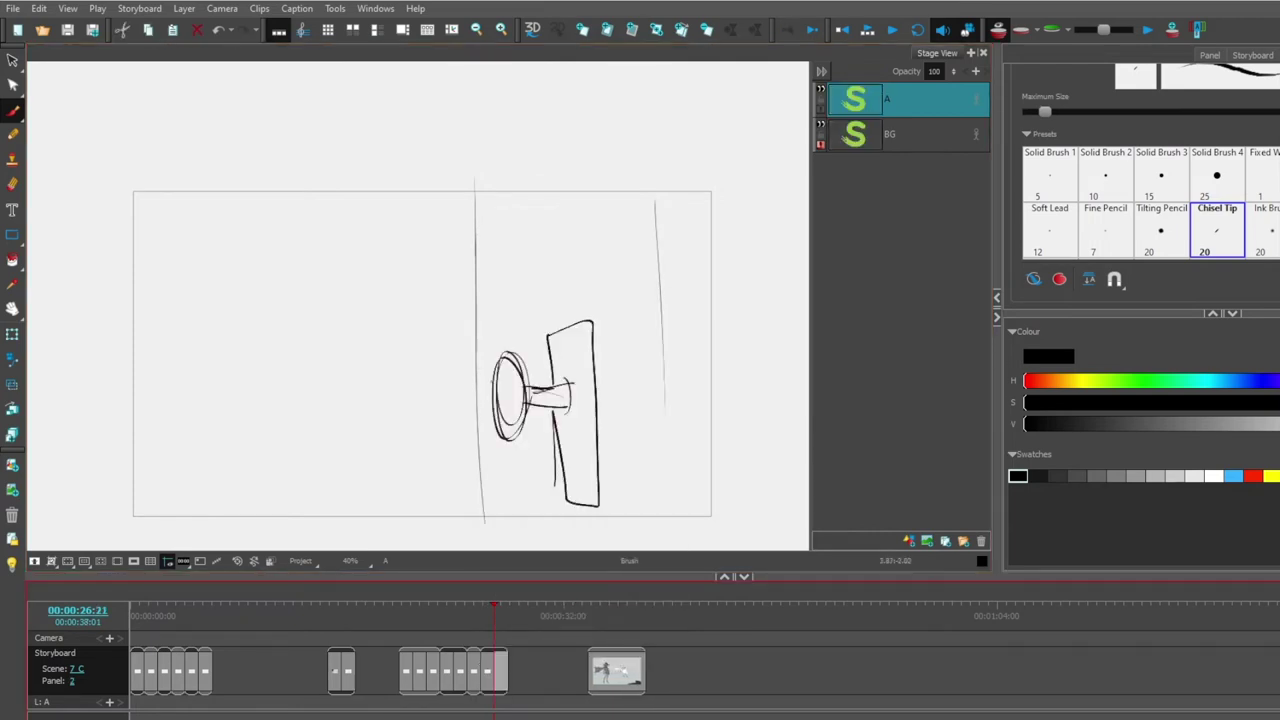
{"action": "left_click", "coordinate": [907, 540]}
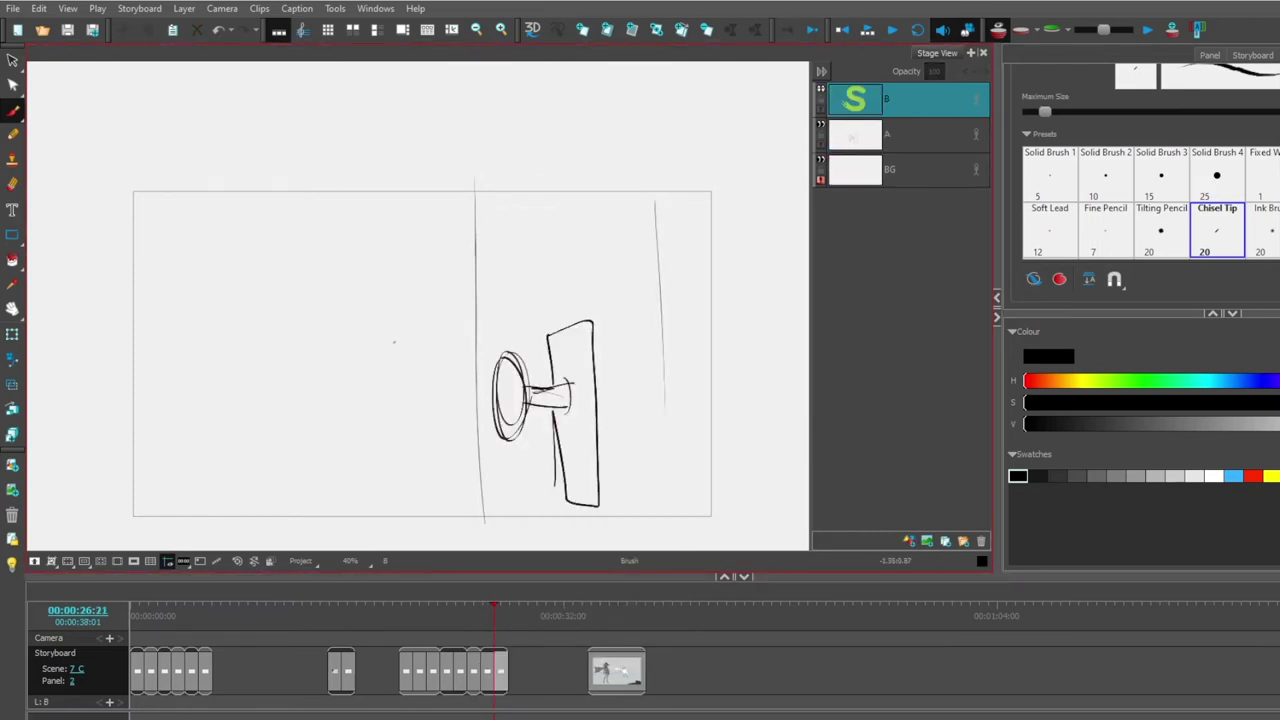
{"action": "mouse_move", "coordinate": [366, 362]}
{"action": "left_mouse_down"}
{"action": "mouse_move", "coordinate": [430, 330]}
{"action": "mouse_move", "coordinate": [405, 360]}
{"action": "mouse_move", "coordinate": [457, 382]}
{"action": "mouse_move", "coordinate": [422, 404]}
{"action": "mouse_move", "coordinate": [474, 421]}
{"action": "mouse_move", "coordinate": [384, 432]}
{"action": "mouse_move", "coordinate": [426, 444]}
{"action": "left_mouse_up"}
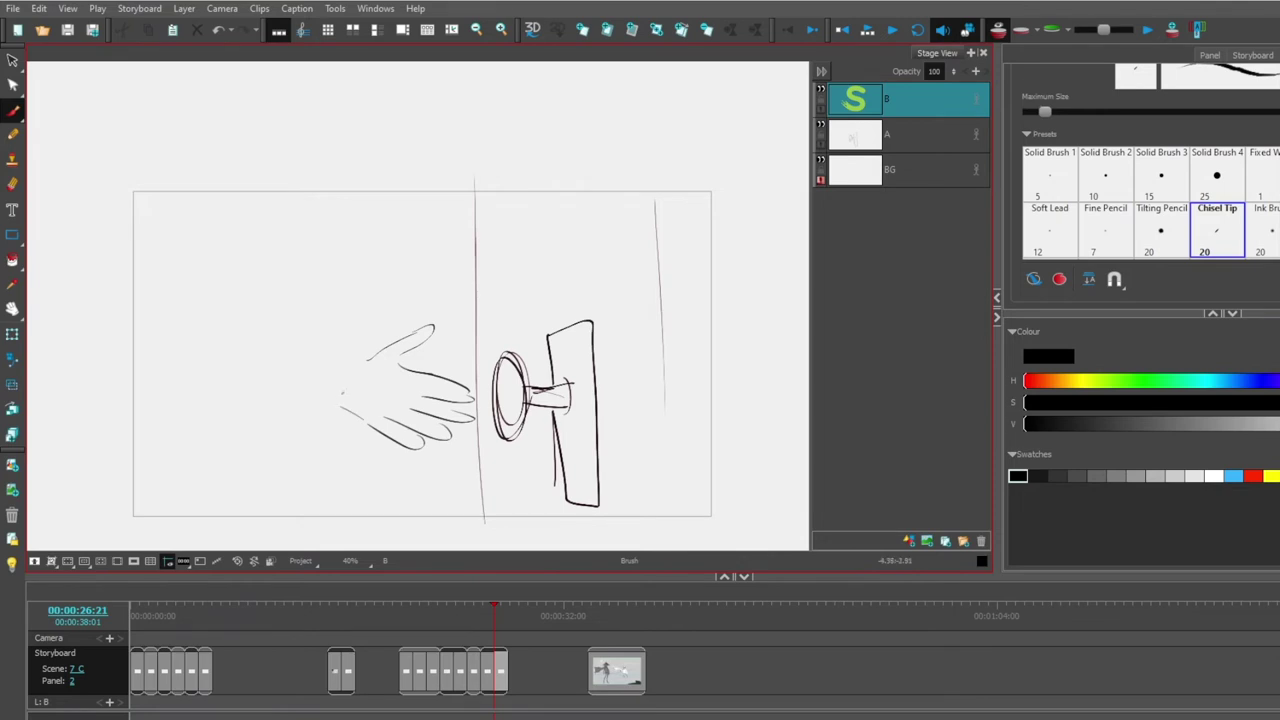
Step: Extend the reaching hand into a full arm with forearm, bent elbow and a short sleeve cuff
{"action": "left_click_drag", "start_coordinate": [315, 352], "coordinate": [222, 311]}
{"action": "left_click_drag", "start_coordinate": [344, 404], "coordinate": [202, 343]}
{"action": "left_click_drag", "start_coordinate": [197, 339], "coordinate": [126, 281]}
{"action": "mouse_move", "coordinate": [214, 300]}
{"action": "left_mouse_down"}
{"action": "mouse_move", "coordinate": [127, 201]}
{"action": "mouse_move", "coordinate": [115, 267]}
{"action": "left_mouse_up"}
{"action": "mouse_move", "coordinate": [104, 278]}
{"action": "left_mouse_down"}
{"action": "mouse_move", "coordinate": [177, 212]}
{"action": "mouse_move", "coordinate": [169, 241]}
{"action": "left_mouse_up"}
{"action": "left_click_drag", "start_coordinate": [176, 215], "coordinate": [147, 183]}
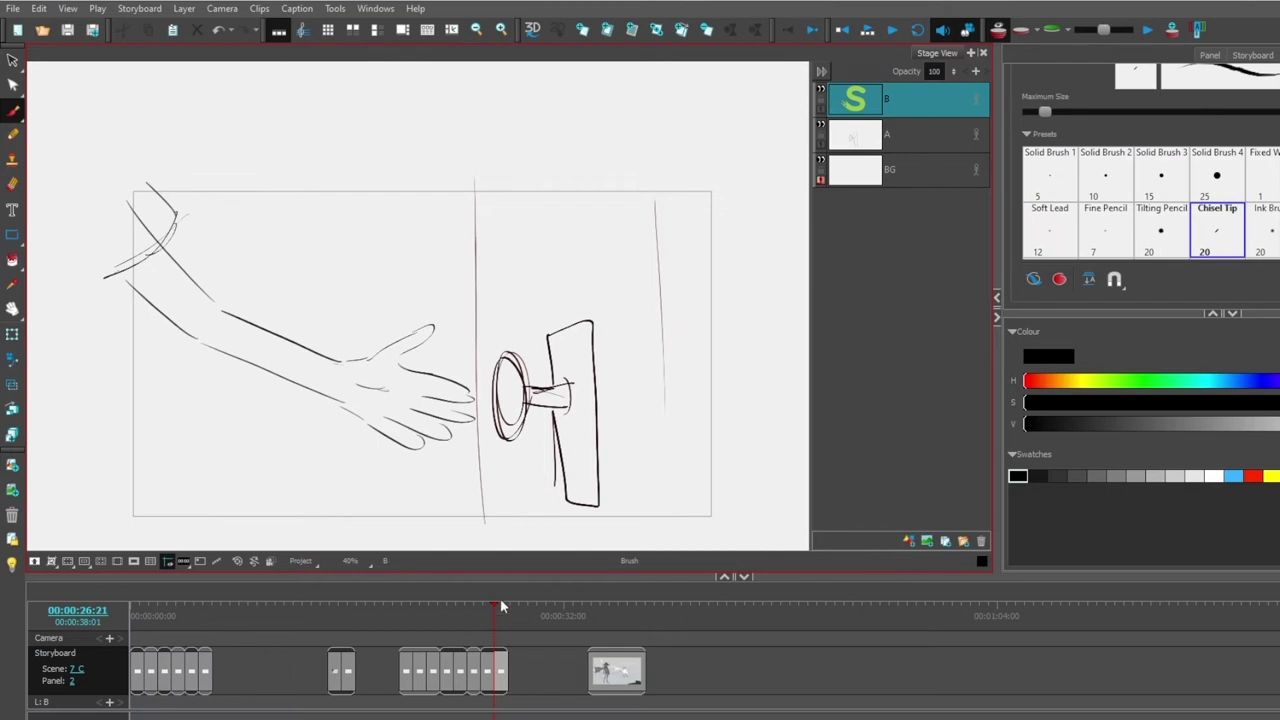
Step: Review the panels from scene 7 through scene 7_C in order to check how the shots read in sequence
{"action": "left_click", "coordinate": [405, 680]}
{"action": "left_click", "coordinate": [435, 680]}
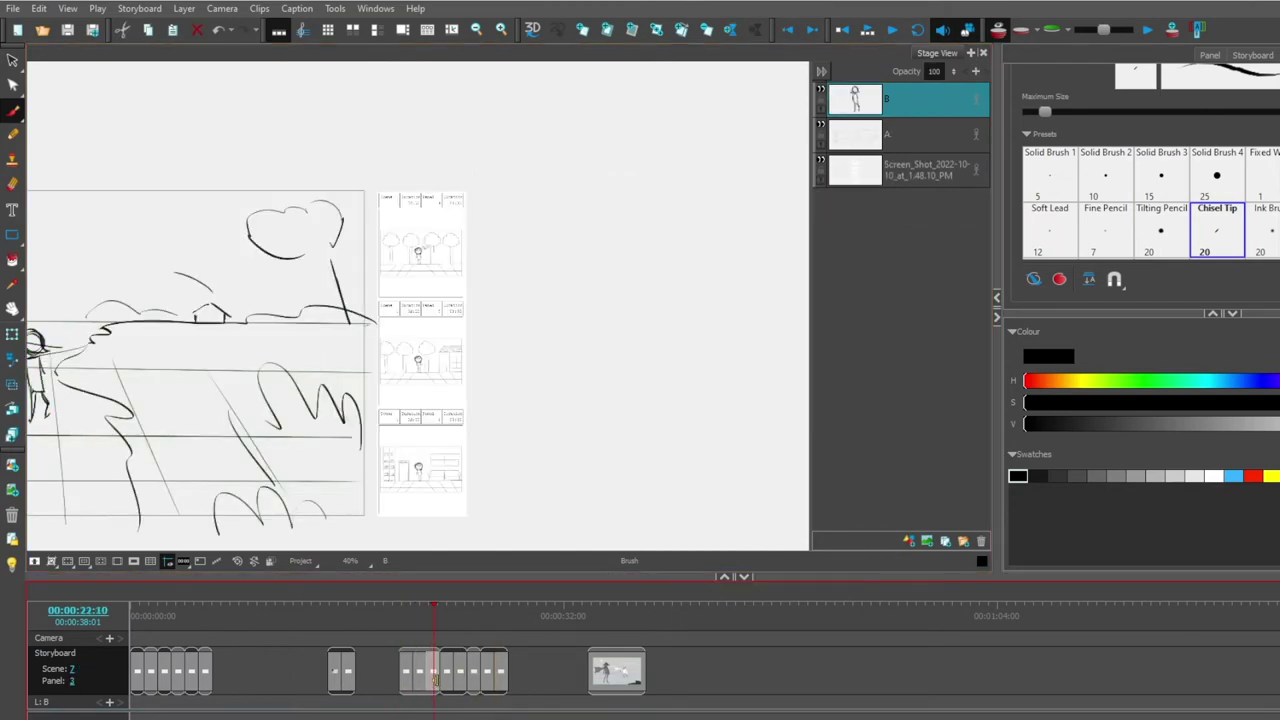
{"action": "left_click_drag", "start_coordinate": [200, 467], "coordinate": [359, 438]}
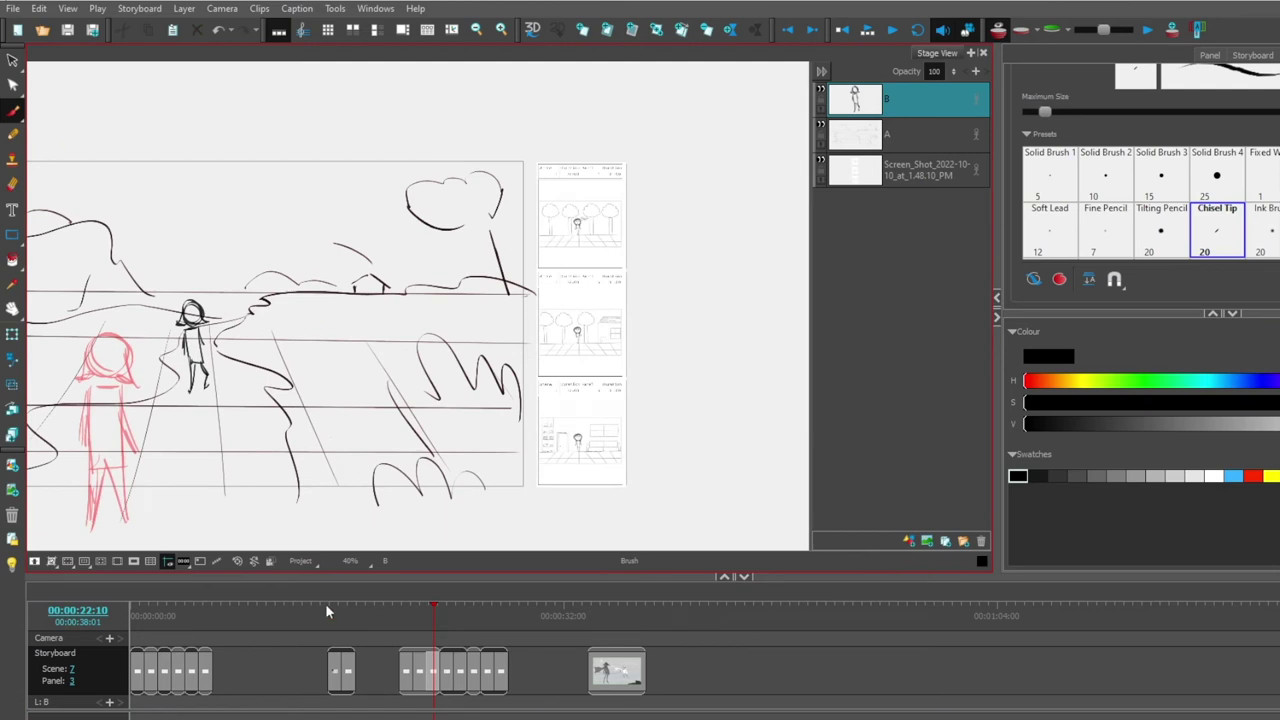
{"action": "left_click", "coordinate": [408, 673]}
{"action": "left_click", "coordinate": [420, 671]}
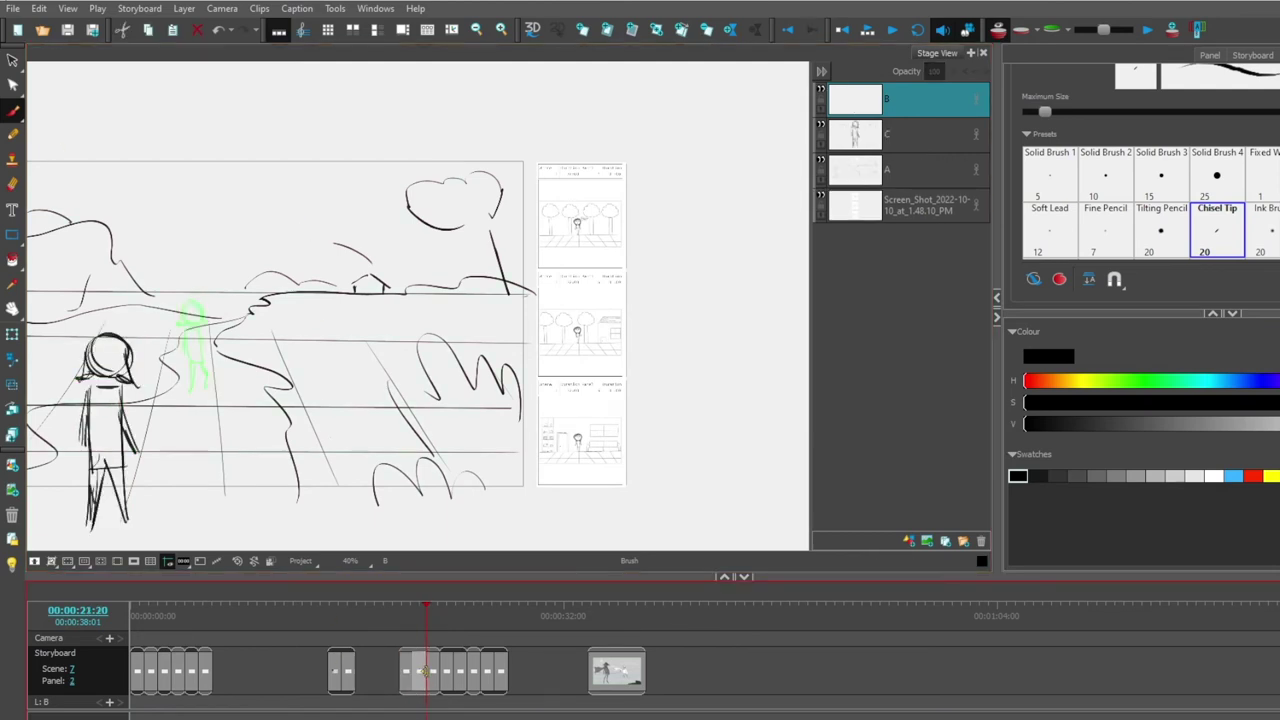
{"action": "left_click", "coordinate": [435, 670]}
{"action": "left_click", "coordinate": [450, 662]}
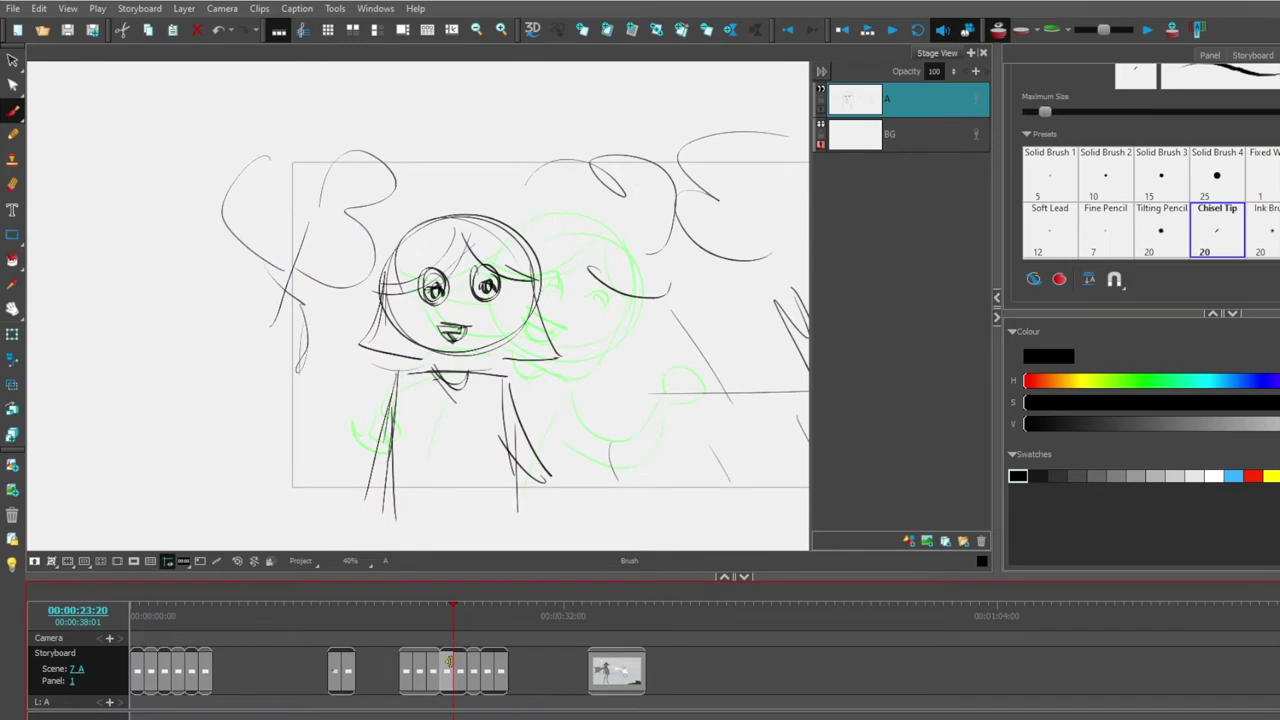
{"action": "left_click", "coordinate": [460, 666]}
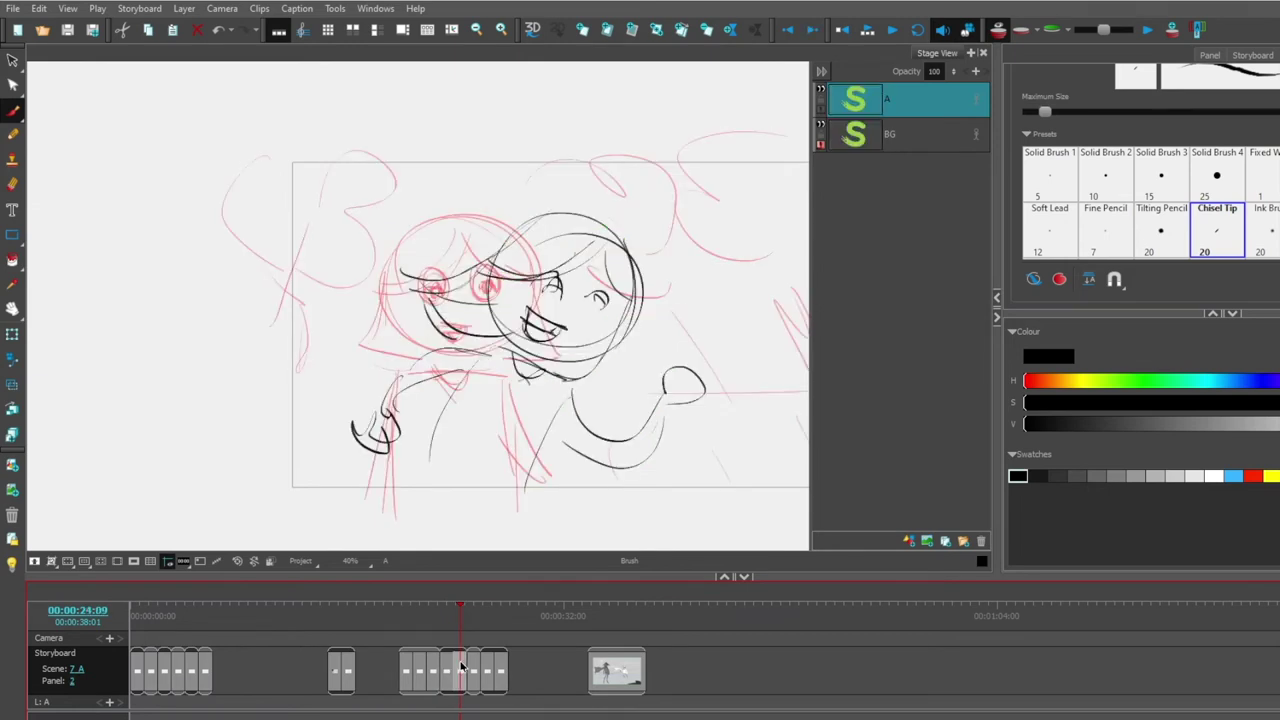
{"action": "left_click", "coordinate": [474, 670]}
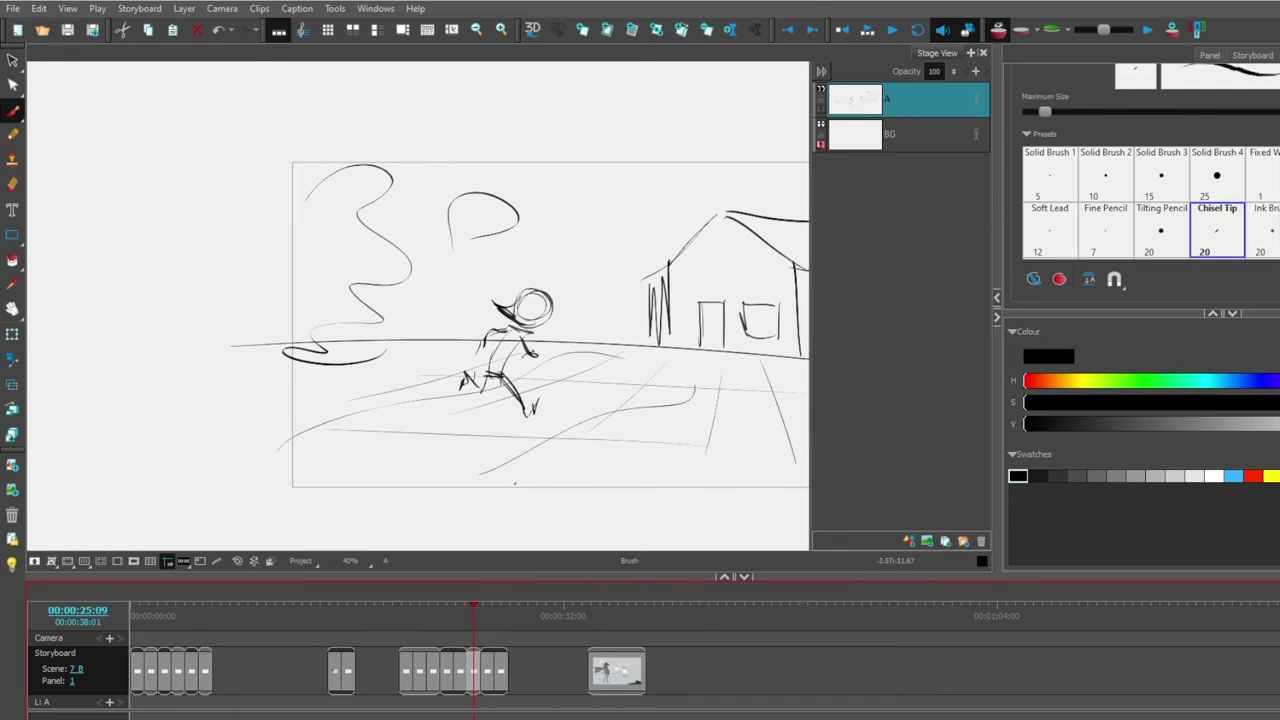
{"action": "left_click", "coordinate": [489, 672]}
{"action": "left_click", "coordinate": [489, 672]}
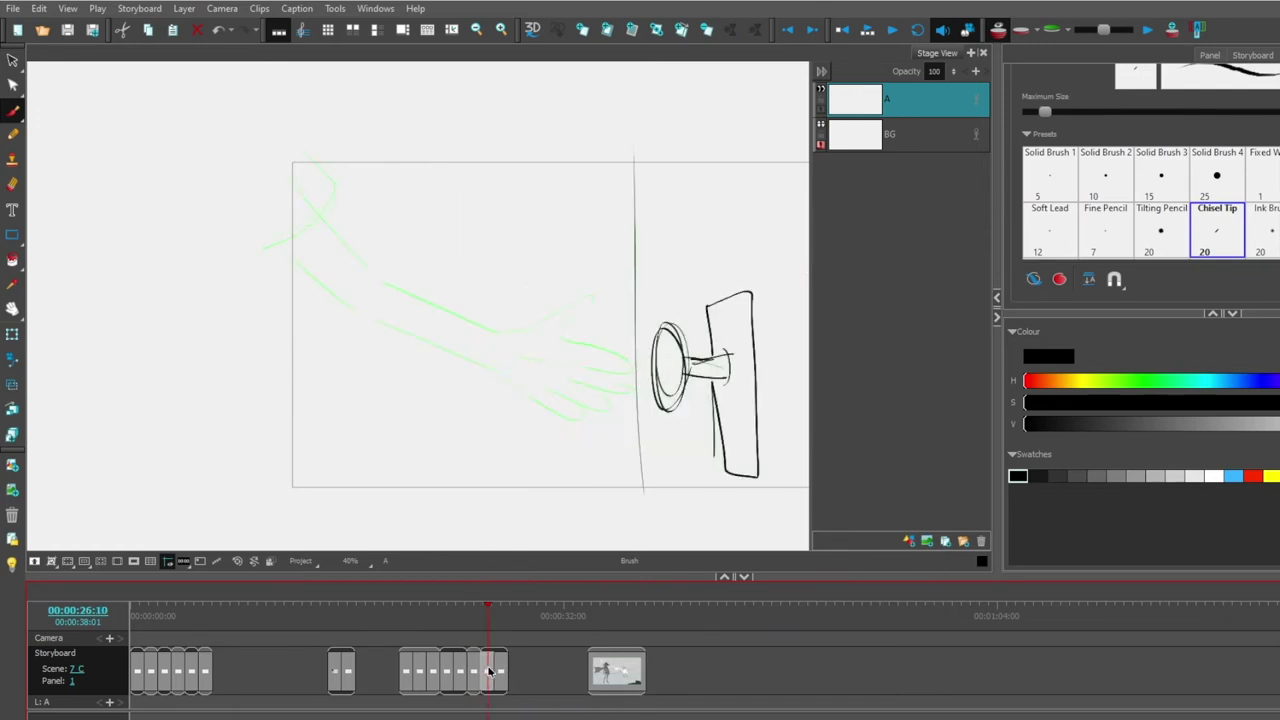
{"action": "left_click", "coordinate": [500, 672]}
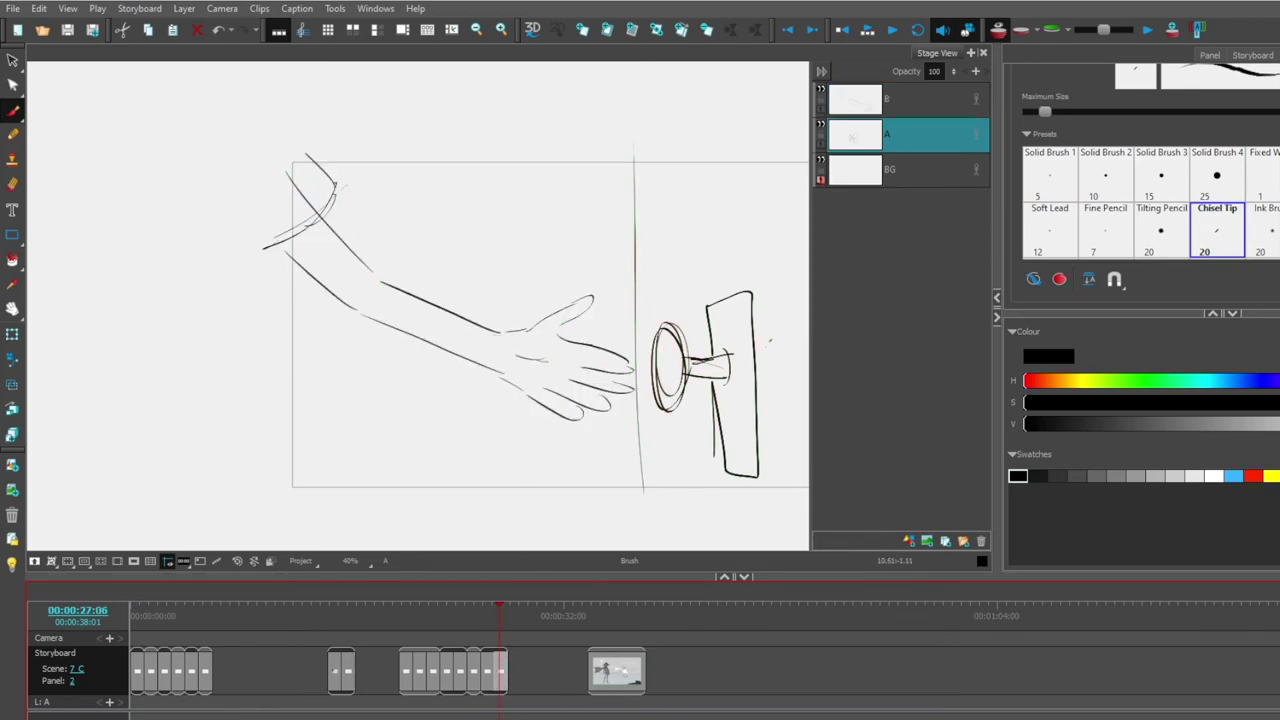
Step: Duplicate the empty doorknob panel, place the copy as the third panel of scene 7_C and add layer B to it
{"action": "left_click", "coordinate": [513, 677]}
{"action": "left_click", "coordinate": [501, 675]}
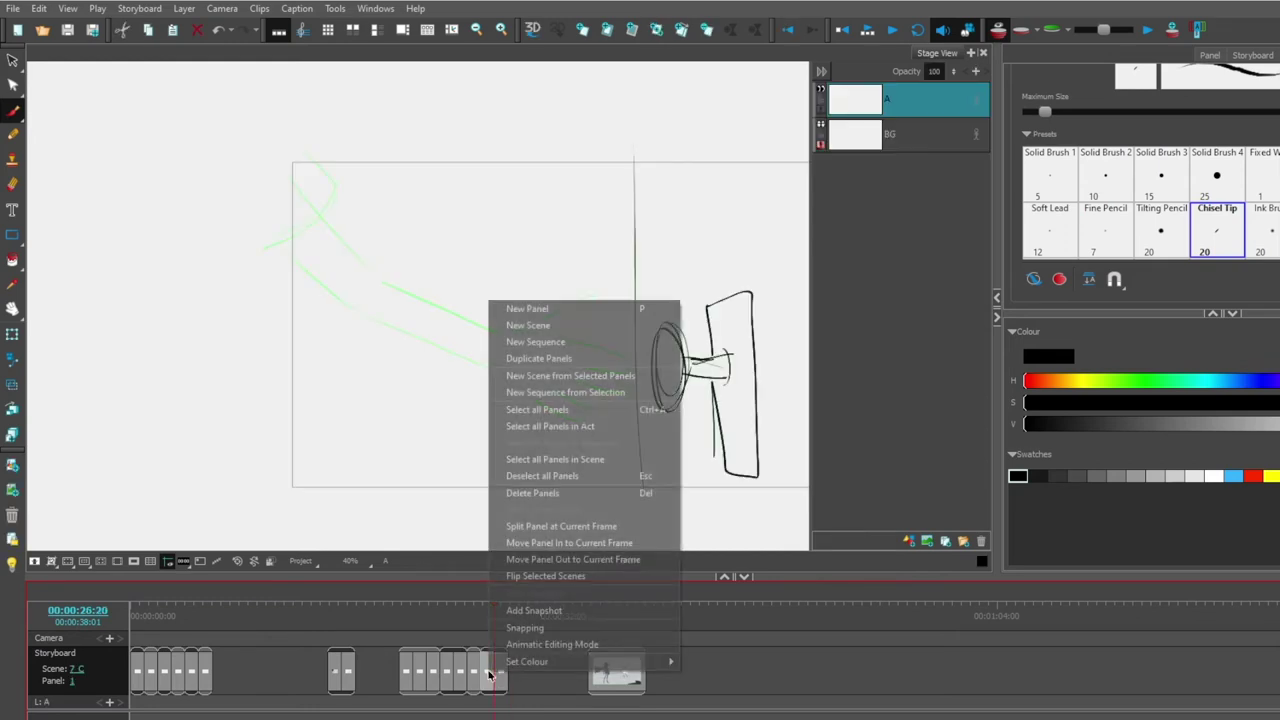
{"action": "right_click", "coordinate": [490, 672]}
{"action": "left_click", "coordinate": [538, 359]}
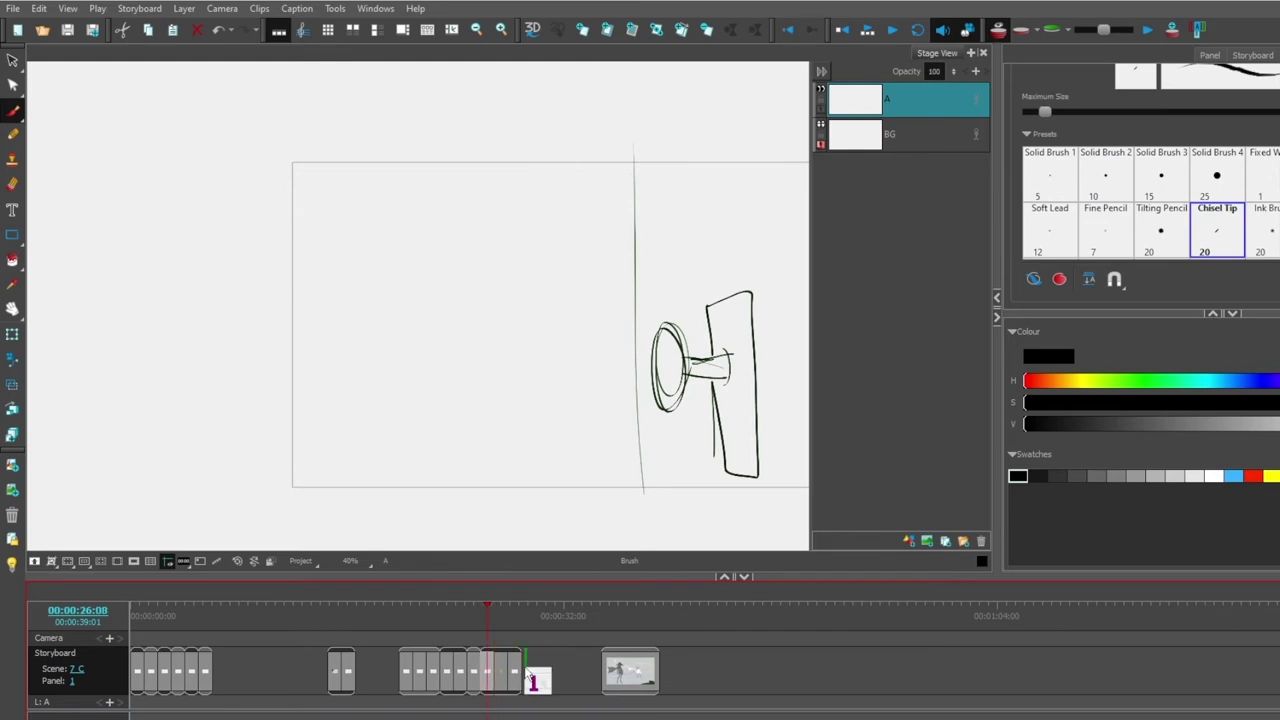
{"action": "left_click", "coordinate": [515, 670]}
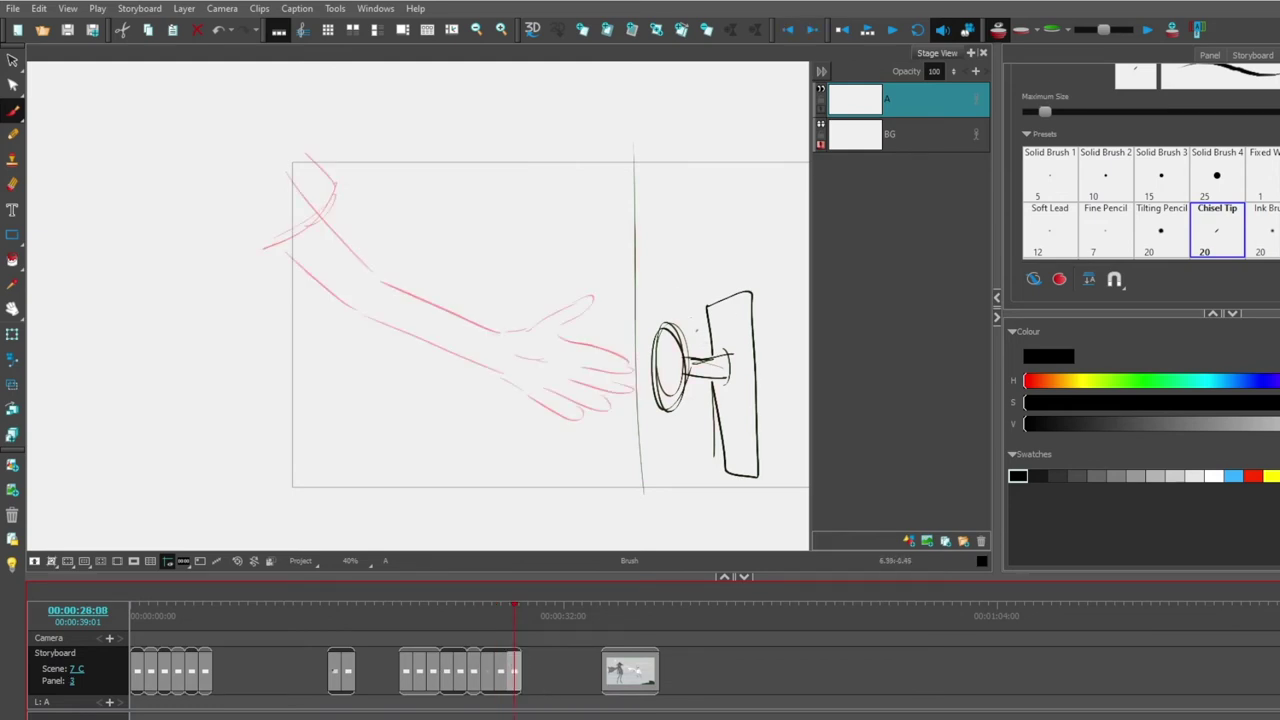
{"action": "left_click", "coordinate": [927, 542]}
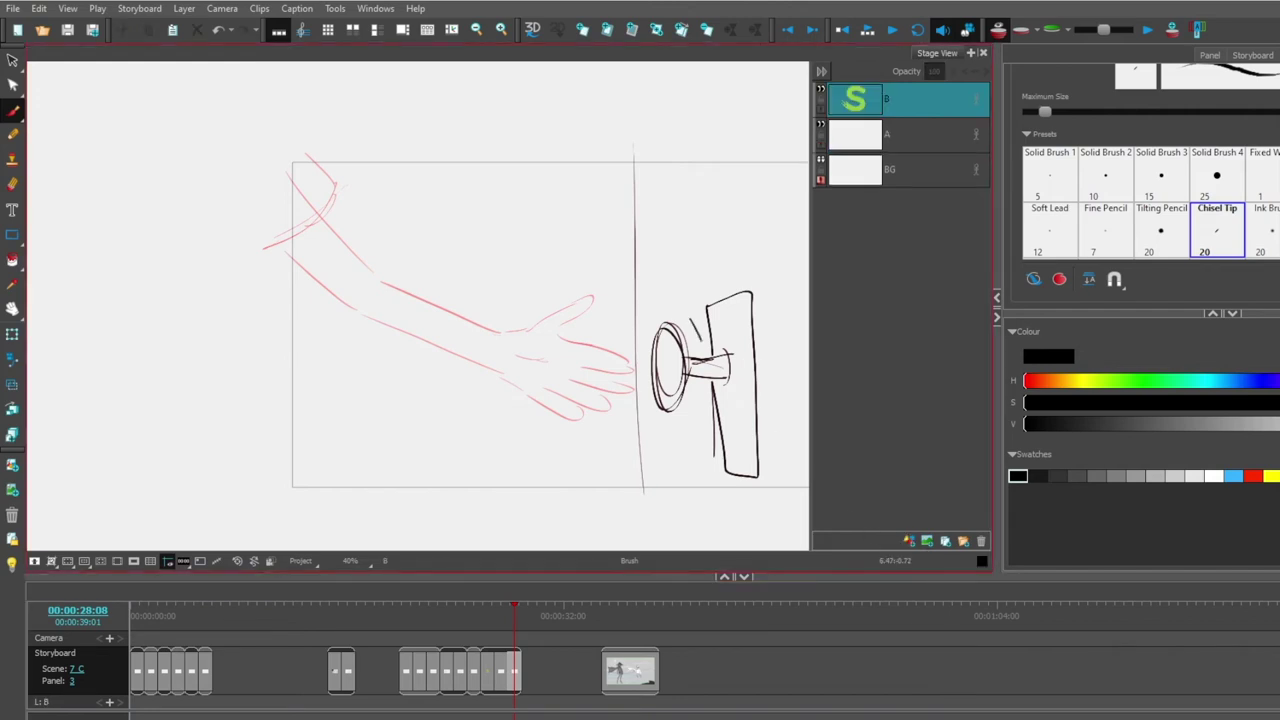
Step: Sketch a hand gripping the doorknob on layer B, with short motion marks above and below it and long forearm lines
{"action": "left_click_drag", "start_coordinate": [700, 339], "coordinate": [690, 378]}
{"action": "mouse_move", "coordinate": [701, 353]}
{"action": "left_mouse_down"}
{"action": "mouse_move", "coordinate": [691, 376]}
{"action": "mouse_move", "coordinate": [654, 326]}
{"action": "mouse_move", "coordinate": [660, 370]}
{"action": "mouse_move", "coordinate": [690, 410]}
{"action": "mouse_move", "coordinate": [678, 418]}
{"action": "mouse_move", "coordinate": [652, 400]}
{"action": "left_mouse_up"}
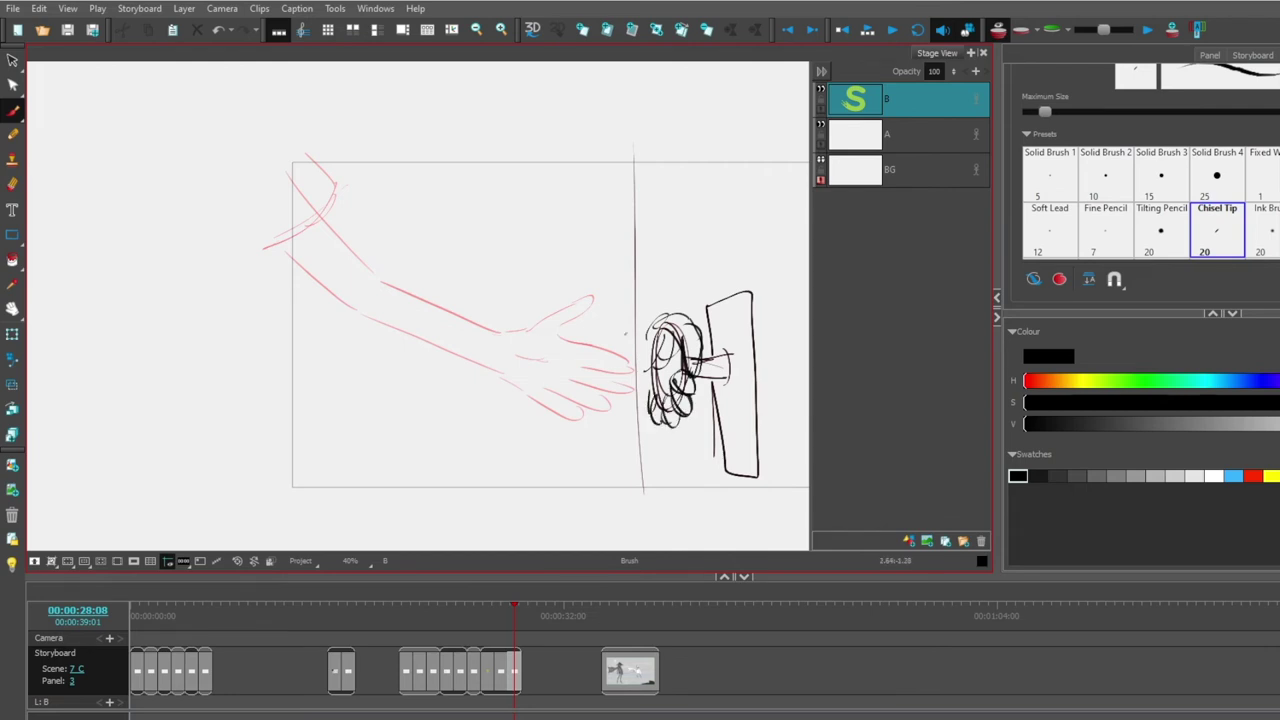
{"action": "left_click_drag", "start_coordinate": [570, 322], "coordinate": [646, 340]}
{"action": "left_click_drag", "start_coordinate": [484, 349], "coordinate": [650, 405]}
{"action": "left_click_drag", "start_coordinate": [644, 300], "coordinate": [686, 305]}
{"action": "mouse_move", "coordinate": [664, 289]}
{"action": "left_mouse_down"}
{"action": "mouse_move", "coordinate": [698, 284]}
{"action": "mouse_move", "coordinate": [690, 276]}
{"action": "left_mouse_up"}
{"action": "left_click_drag", "start_coordinate": [664, 266], "coordinate": [702, 260]}
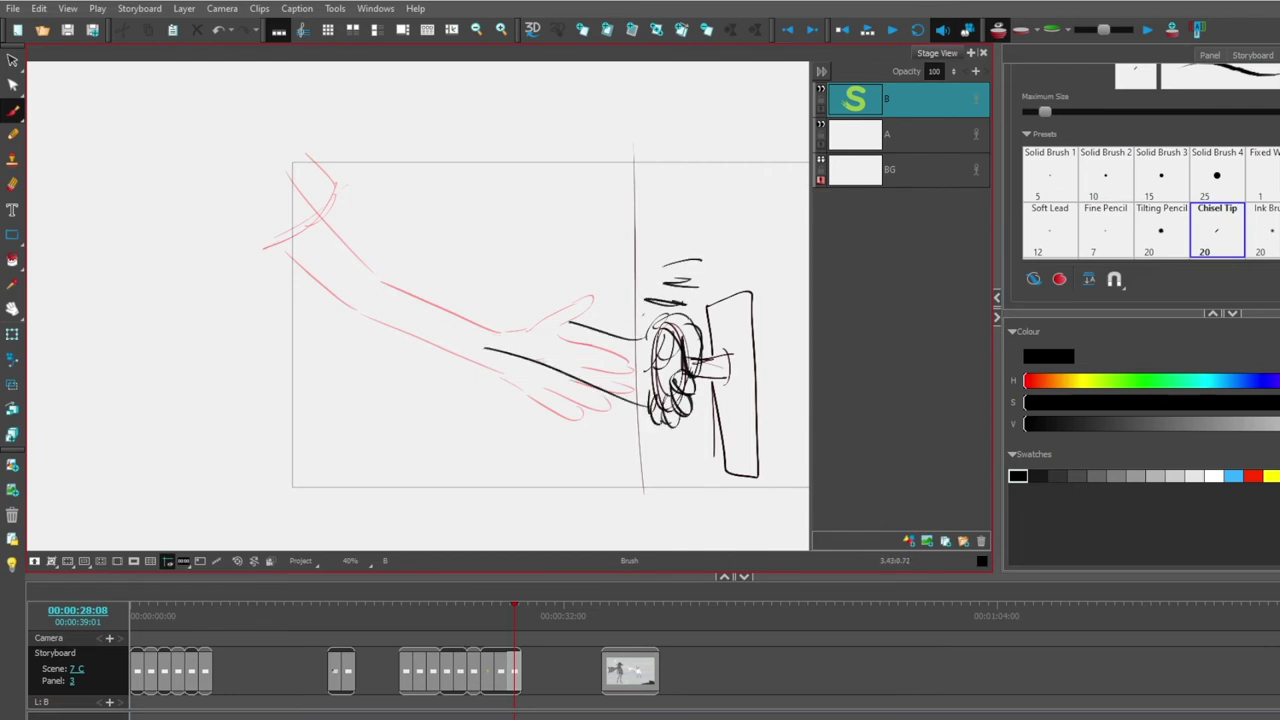
{"action": "left_click_drag", "start_coordinate": [668, 438], "coordinate": [634, 460]}
{"action": "left_click_drag", "start_coordinate": [644, 400], "coordinate": [376, 300]}
{"action": "left_click_drag", "start_coordinate": [456, 285], "coordinate": [628, 338]}
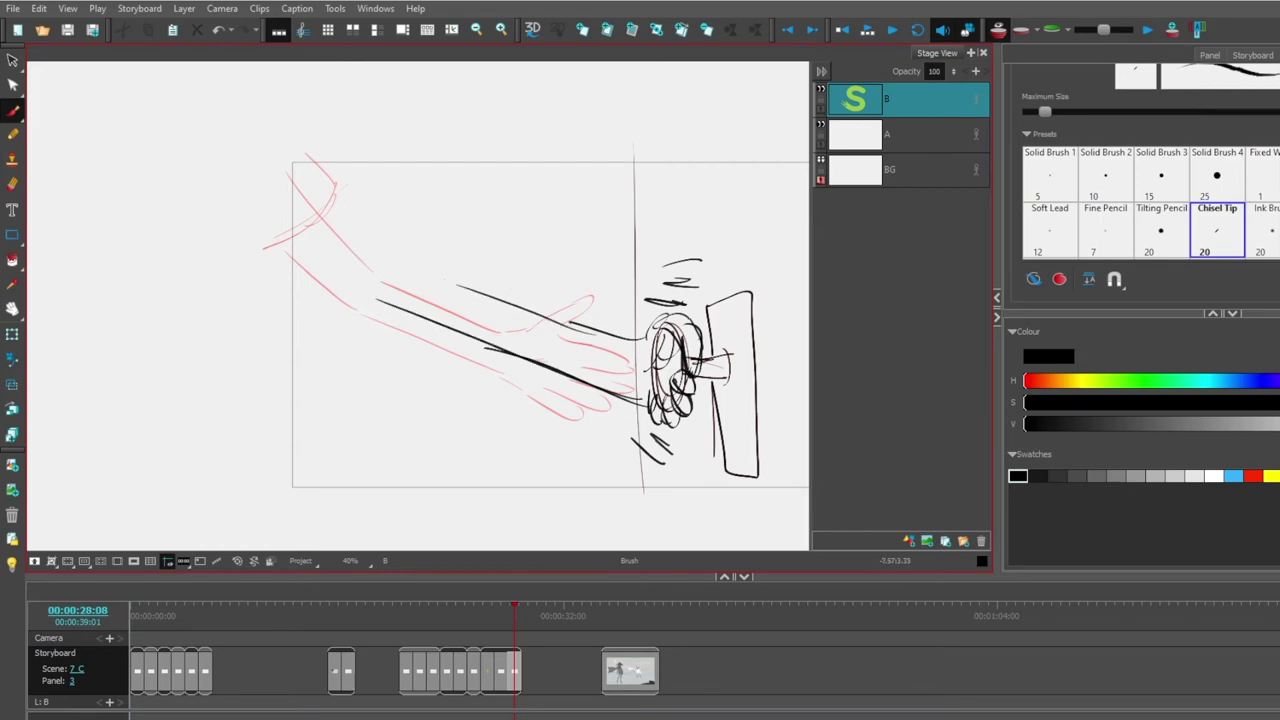
Step: Draw the bent elbow, upper arm and sleeve opening of the gripping arm
{"action": "left_click_drag", "start_coordinate": [400, 185], "coordinate": [445, 279]}
{"action": "left_click_drag", "start_coordinate": [370, 255], "coordinate": [390, 303]}
{"action": "left_click_drag", "start_coordinate": [356, 195], "coordinate": [390, 305]}
{"action": "left_click_drag", "start_coordinate": [358, 169], "coordinate": [386, 271]}
{"action": "left_click_drag", "start_coordinate": [432, 210], "coordinate": [395, 206]}
{"action": "left_click_drag", "start_coordinate": [380, 105], "coordinate": [428, 199]}
{"action": "left_click_drag", "start_coordinate": [323, 159], "coordinate": [351, 203]}
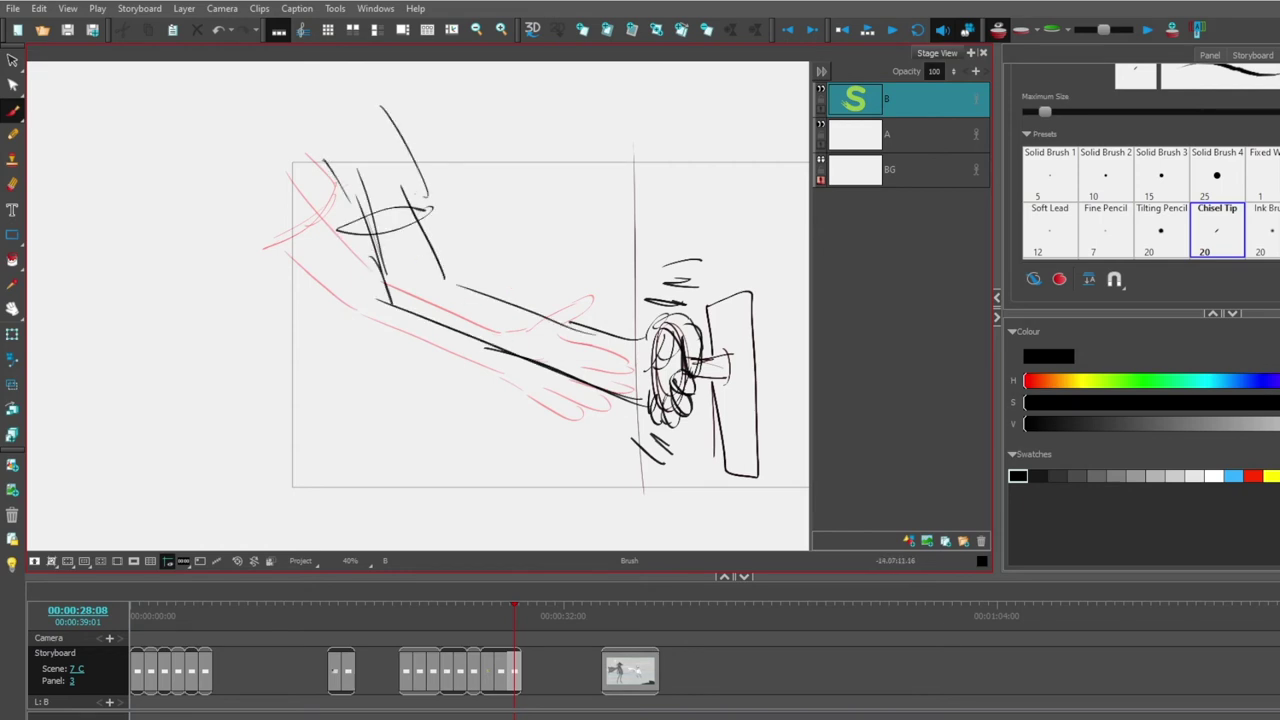
{"action": "left_click_drag", "start_coordinate": [284, 142], "coordinate": [342, 220]}
{"action": "mouse_move", "coordinate": [316, 210]}
{"action": "left_mouse_down"}
{"action": "mouse_move", "coordinate": [323, 228]}
{"action": "mouse_move", "coordinate": [426, 206]}
{"action": "left_mouse_up"}
{"action": "left_click_drag", "start_coordinate": [365, 122], "coordinate": [405, 200]}
{"action": "left_click_drag", "start_coordinate": [338, 162], "coordinate": [348, 250]}
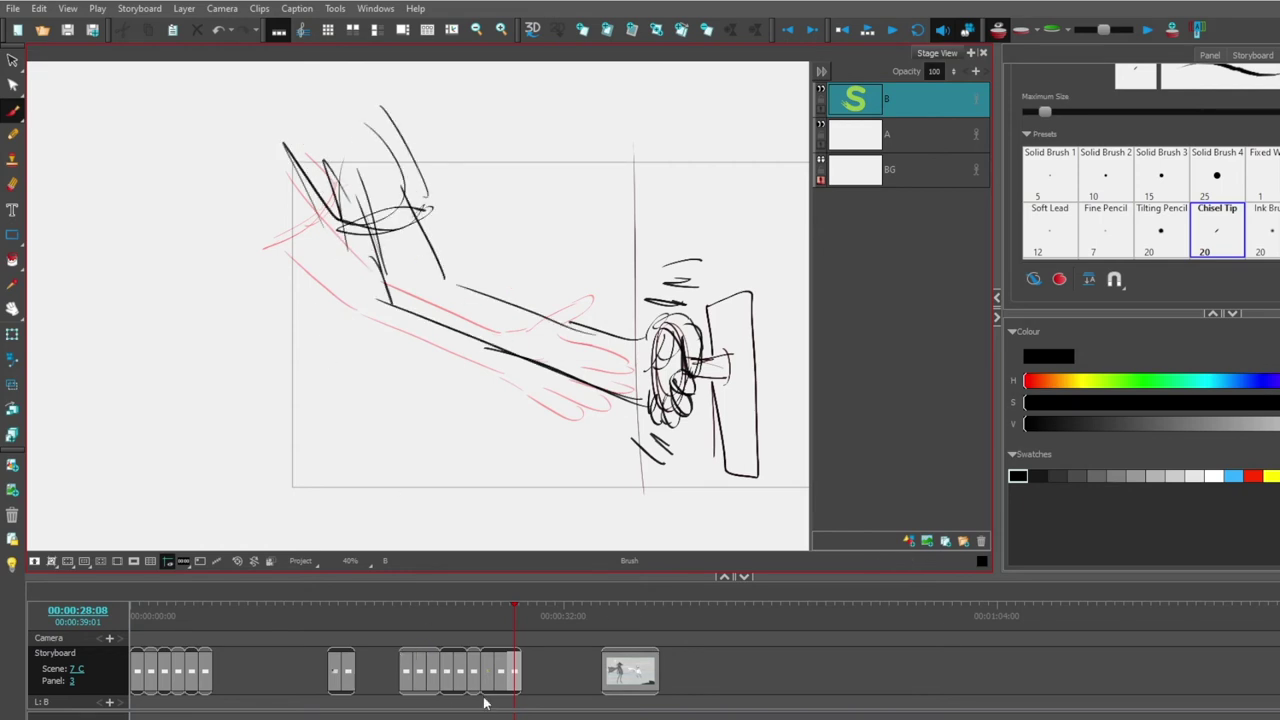
Step: Turn off onion skin and check the panels of scene 7_C without the ghosted drawings
{"action": "left_click", "coordinate": [484, 703]}
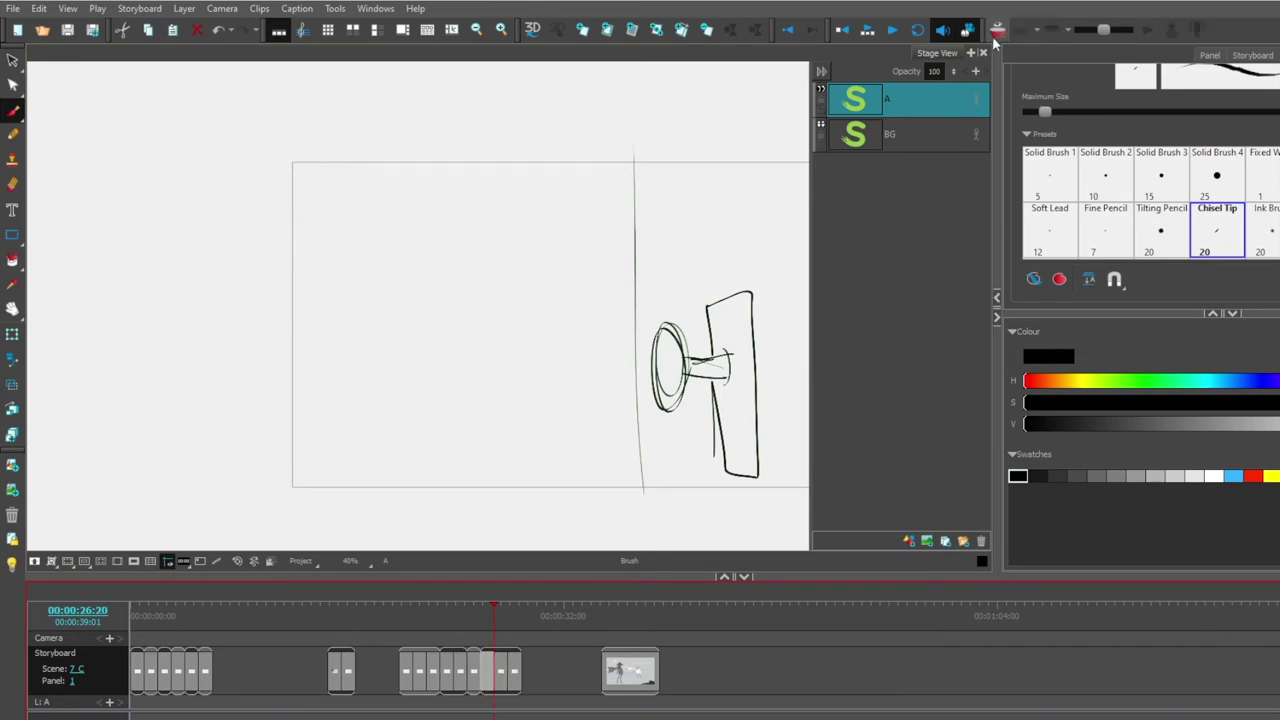
{"action": "left_click", "coordinate": [508, 673]}
{"action": "left_click", "coordinate": [514, 677]}
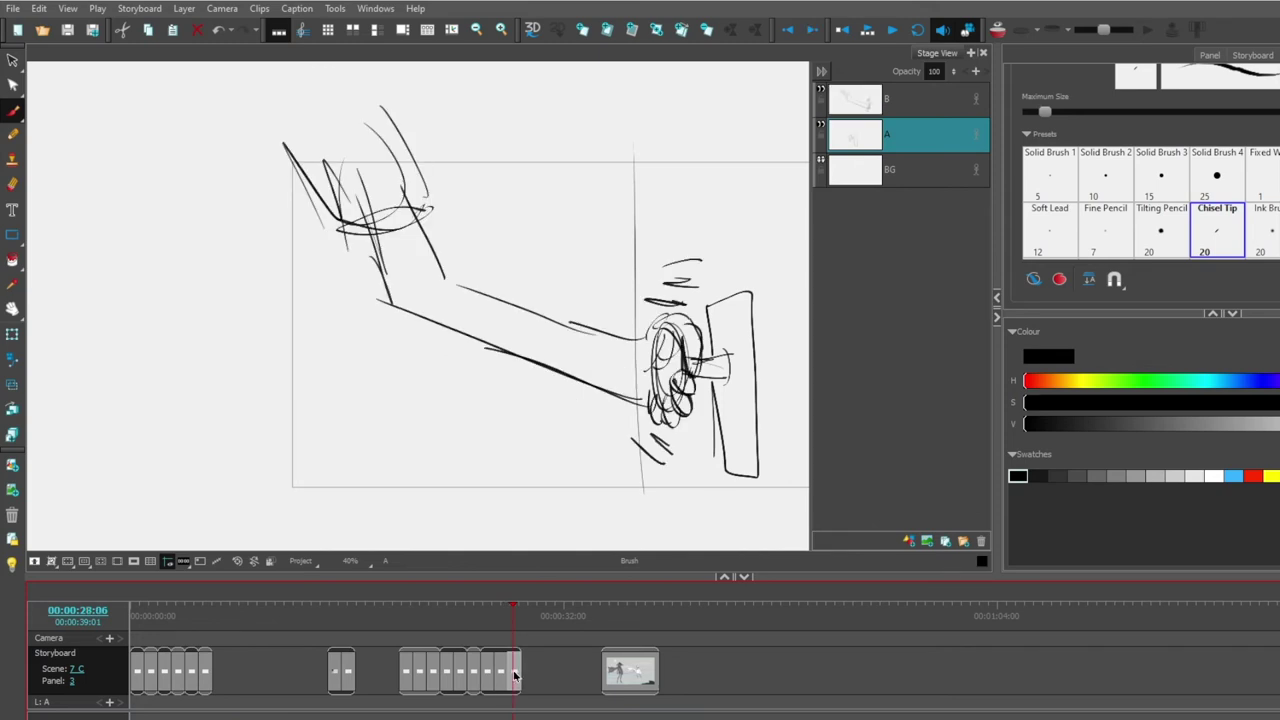
Step: Create scene 7_D after scene 7_C and sketch the girl's round head with slanted brows, small eyes and a frown
{"action": "left_click", "coordinate": [531, 684]}
{"action": "key", "text": "p"}
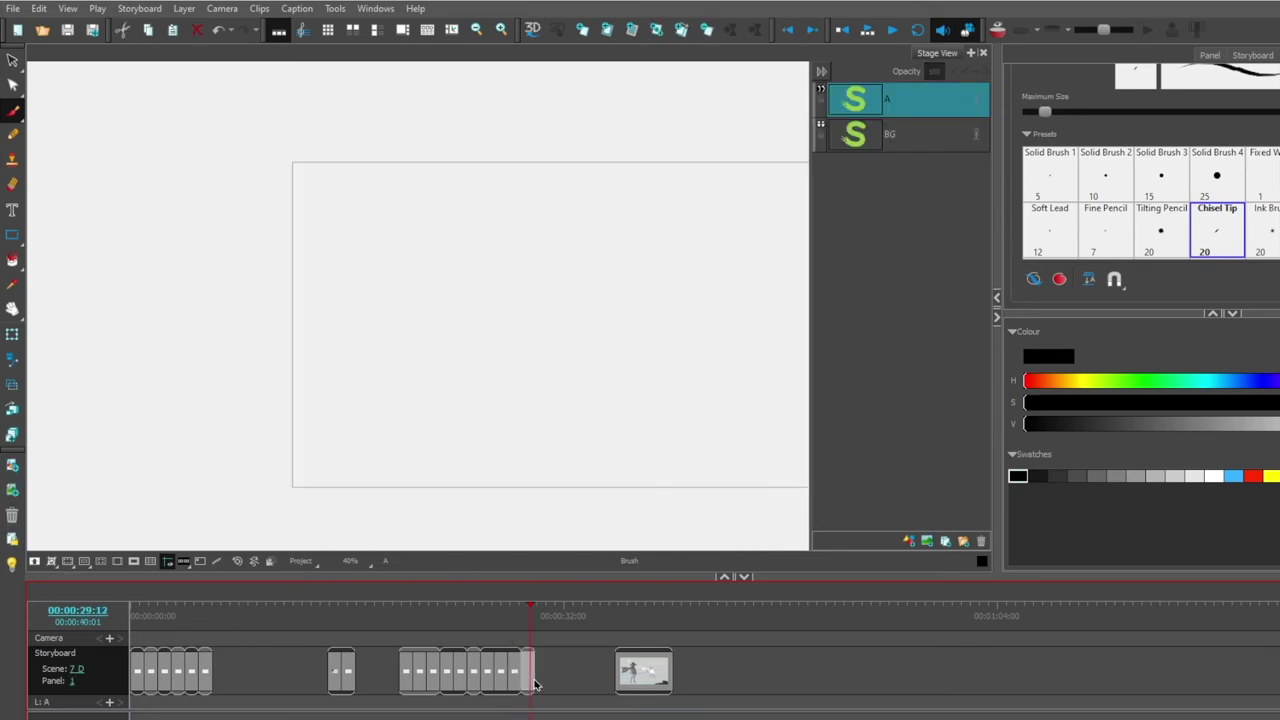
{"action": "key", "text": "space"}
{"action": "left_click_drag", "start_coordinate": [428, 387], "coordinate": [290, 353]}
{"action": "mouse_move", "coordinate": [276, 310]}
{"action": "left_mouse_down"}
{"action": "mouse_move", "coordinate": [249, 316]}
{"action": "mouse_move", "coordinate": [354, 354]}
{"action": "mouse_move", "coordinate": [243, 317]}
{"action": "left_mouse_up"}
{"action": "mouse_move", "coordinate": [406, 232]}
{"action": "left_mouse_down"}
{"action": "mouse_move", "coordinate": [338, 242]}
{"action": "mouse_move", "coordinate": [258, 226]}
{"action": "mouse_move", "coordinate": [308, 264]}
{"action": "left_mouse_up"}
{"action": "left_click_drag", "start_coordinate": [371, 238], "coordinate": [367, 264]}
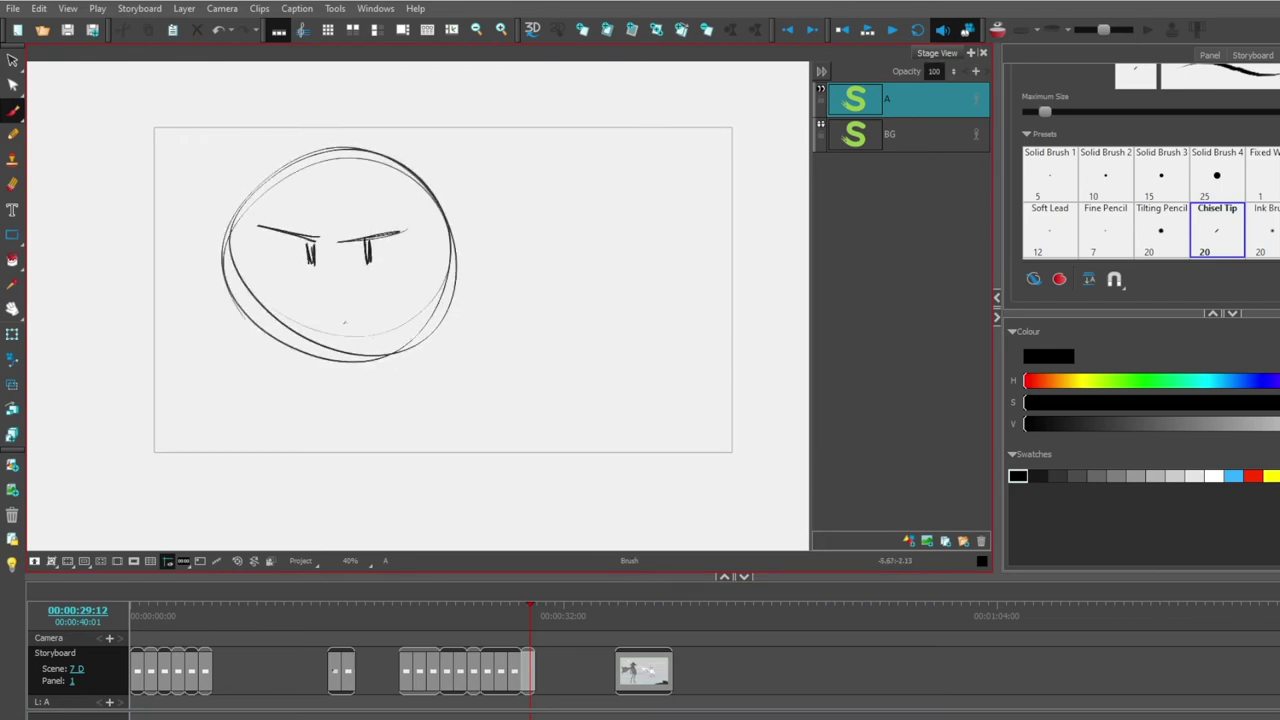
{"action": "left_click_drag", "start_coordinate": [324, 316], "coordinate": [376, 320]}
Step: Draw the frowning girl's parted bangs and her side hair flaring out at the ends
{"action": "left_click_drag", "start_coordinate": [324, 172], "coordinate": [424, 232]}
{"action": "mouse_move", "coordinate": [375, 182]}
{"action": "left_mouse_down"}
{"action": "mouse_move", "coordinate": [450, 215]}
{"action": "mouse_move", "coordinate": [438, 218]}
{"action": "left_mouse_up"}
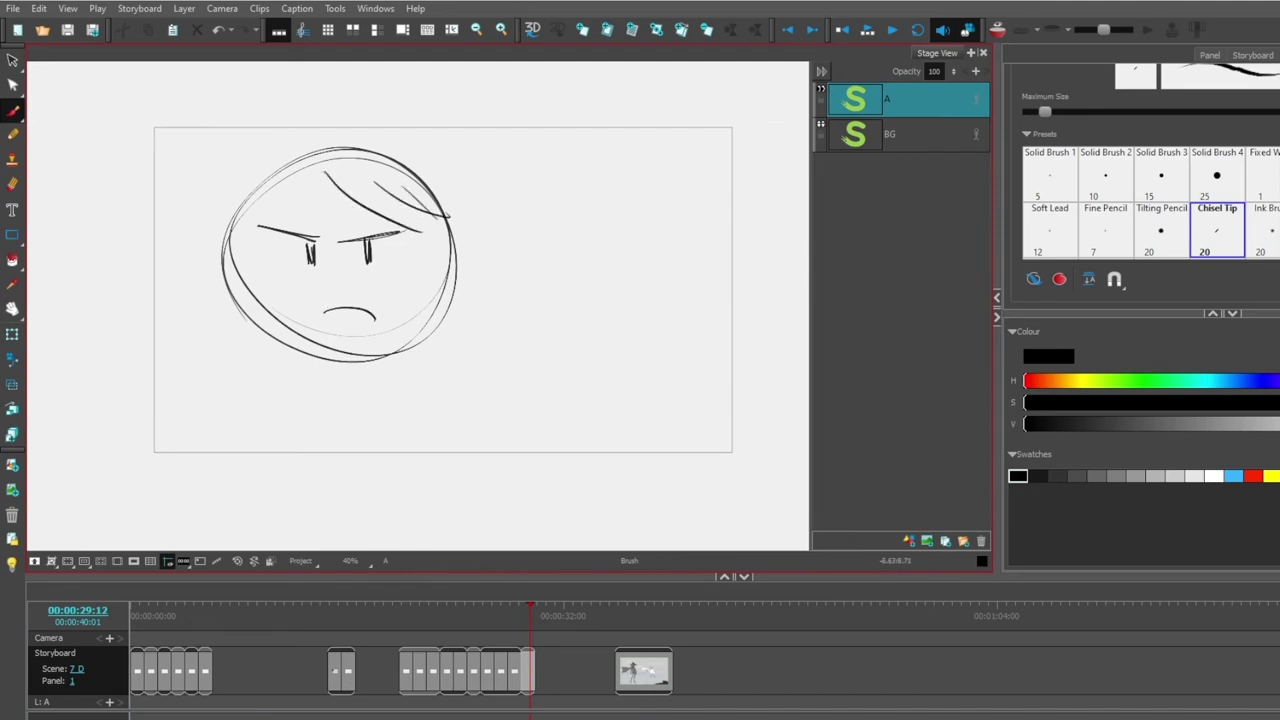
{"action": "mouse_move", "coordinate": [326, 172]}
{"action": "left_mouse_down"}
{"action": "mouse_move", "coordinate": [234, 232]}
{"action": "mouse_move", "coordinate": [195, 363]}
{"action": "left_mouse_up"}
{"action": "left_click_drag", "start_coordinate": [187, 316], "coordinate": [246, 367]}
{"action": "left_click_drag", "start_coordinate": [460, 244], "coordinate": [482, 332]}
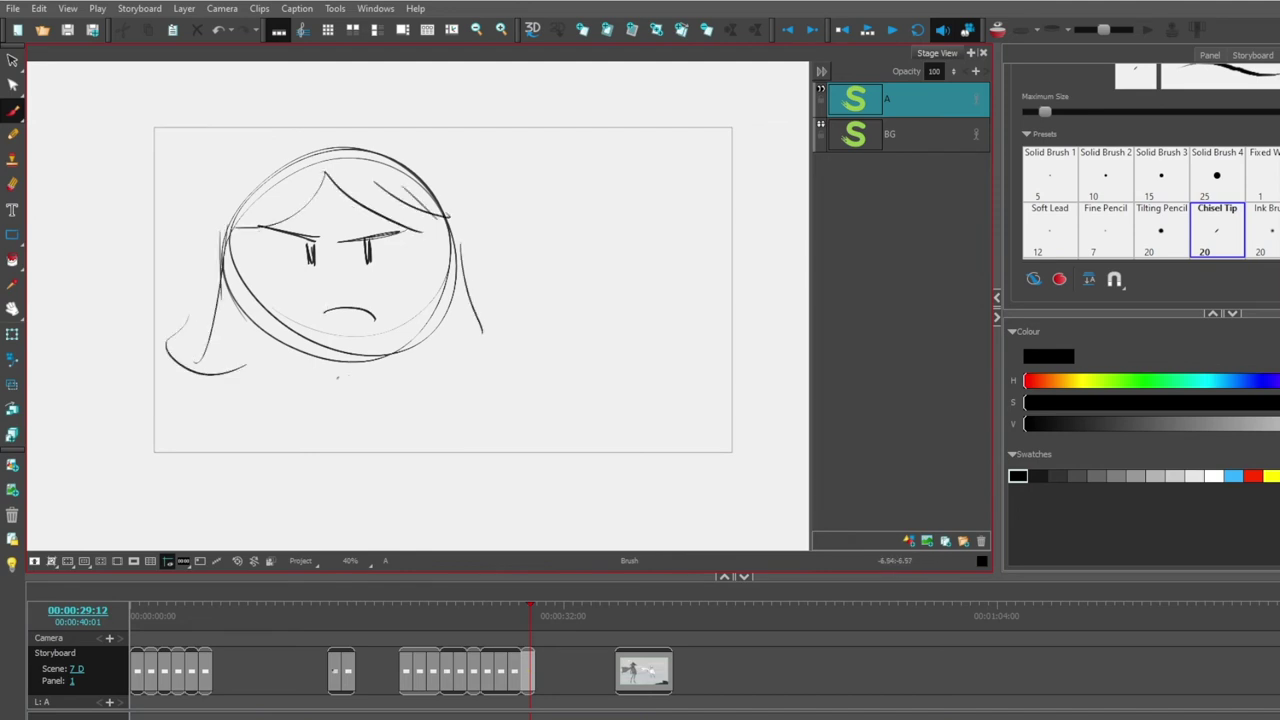
Step: Sketch the frowning girl's shoulders and torso below the head, with slanted arm and motion lines
{"action": "mouse_move", "coordinate": [297, 372]}
{"action": "left_mouse_down"}
{"action": "mouse_move", "coordinate": [399, 368]}
{"action": "mouse_move", "coordinate": [297, 455]}
{"action": "left_mouse_up"}
{"action": "mouse_move", "coordinate": [400, 368]}
{"action": "left_mouse_down"}
{"action": "mouse_move", "coordinate": [425, 457]}
{"action": "mouse_move", "coordinate": [452, 460]}
{"action": "left_mouse_up"}
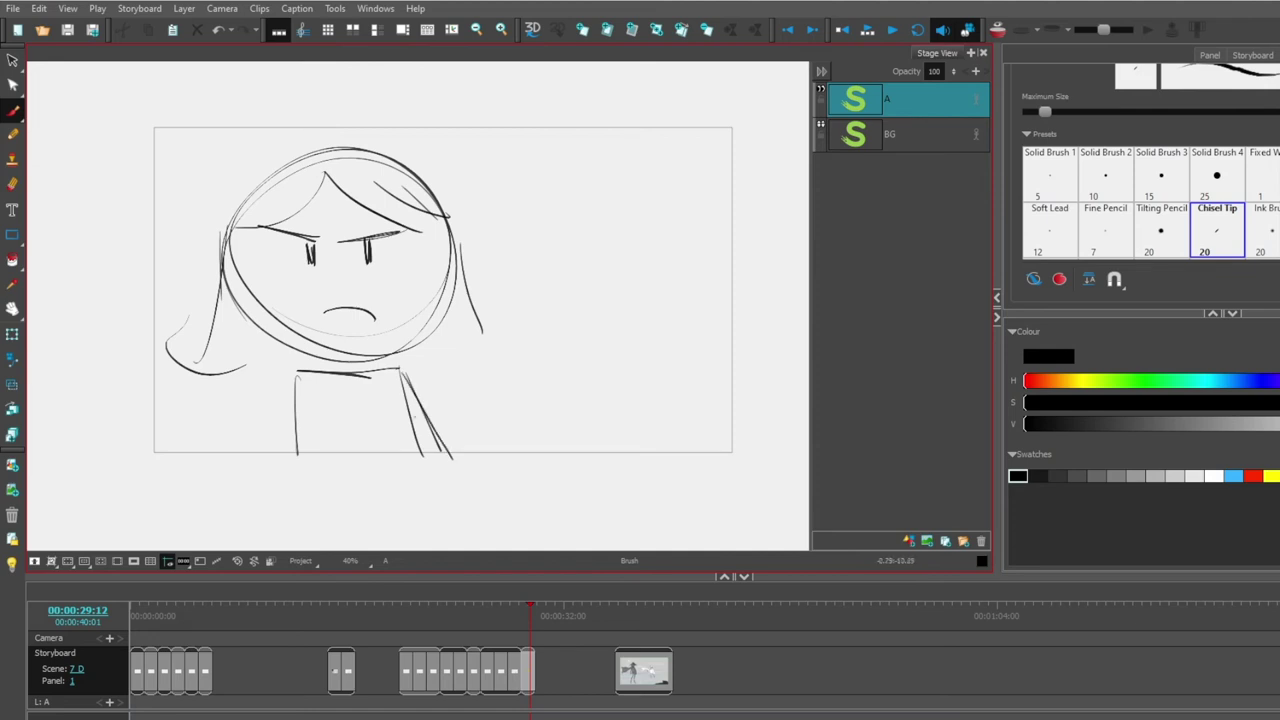
{"action": "left_click_drag", "start_coordinate": [410, 410], "coordinate": [450, 475]}
{"action": "left_click_drag", "start_coordinate": [328, 400], "coordinate": [402, 472]}
{"action": "left_click_drag", "start_coordinate": [314, 418], "coordinate": [376, 475]}
{"action": "left_click_drag", "start_coordinate": [467, 403], "coordinate": [492, 457]}
{"action": "mouse_move", "coordinate": [476, 411]}
{"action": "left_mouse_down"}
{"action": "mouse_move", "coordinate": [502, 459]}
{"action": "mouse_move", "coordinate": [524, 461]}
{"action": "left_mouse_up"}
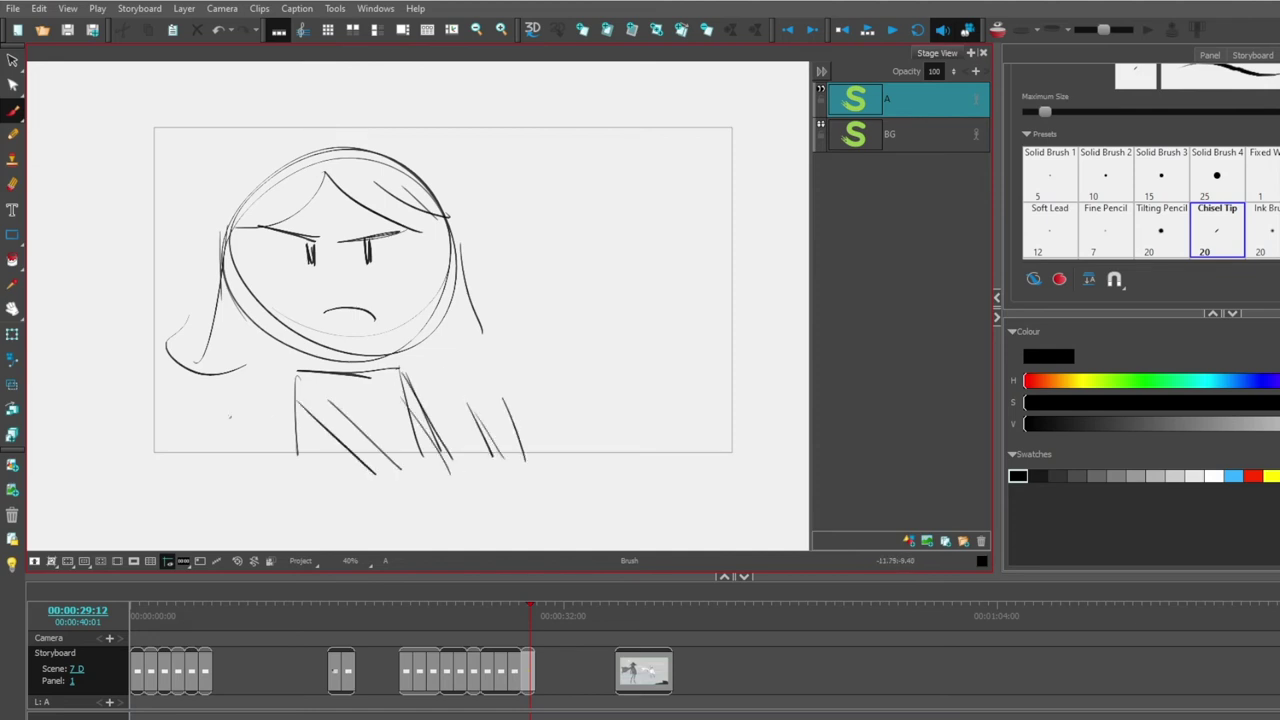
Step: Add short motion marks around the frowning girl and fill out the lower ends and sides of her hair
{"action": "left_click_drag", "start_coordinate": [229, 417], "coordinate": [236, 445]}
{"action": "left_click_drag", "start_coordinate": [216, 425], "coordinate": [221, 449]}
{"action": "left_click_drag", "start_coordinate": [194, 425], "coordinate": [208, 446]}
{"action": "left_click_drag", "start_coordinate": [493, 166], "coordinate": [506, 212]}
{"action": "left_click_drag", "start_coordinate": [506, 178], "coordinate": [518, 222]}
{"action": "mouse_move", "coordinate": [438, 335]}
{"action": "left_mouse_down"}
{"action": "mouse_move", "coordinate": [507, 322]}
{"action": "mouse_move", "coordinate": [486, 333]}
{"action": "left_mouse_up"}
{"action": "left_click_drag", "start_coordinate": [459, 290], "coordinate": [487, 331]}
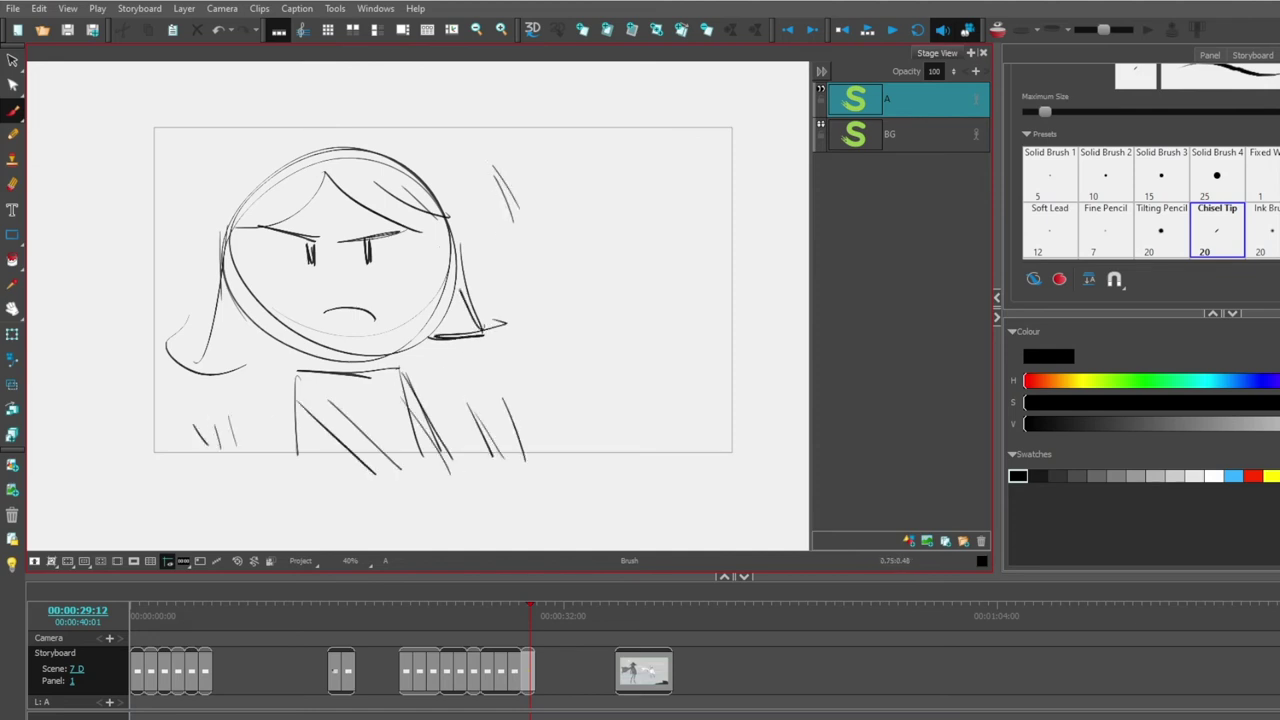
{"action": "left_click_drag", "start_coordinate": [430, 221], "coordinate": [461, 291]}
{"action": "left_click_drag", "start_coordinate": [246, 256], "coordinate": [217, 318]}
Step: Create scene 7_E after scene 7_D and sketch the girl's head, torso and outstretched arms pulling on the doorknob
{"action": "key", "text": "p"}
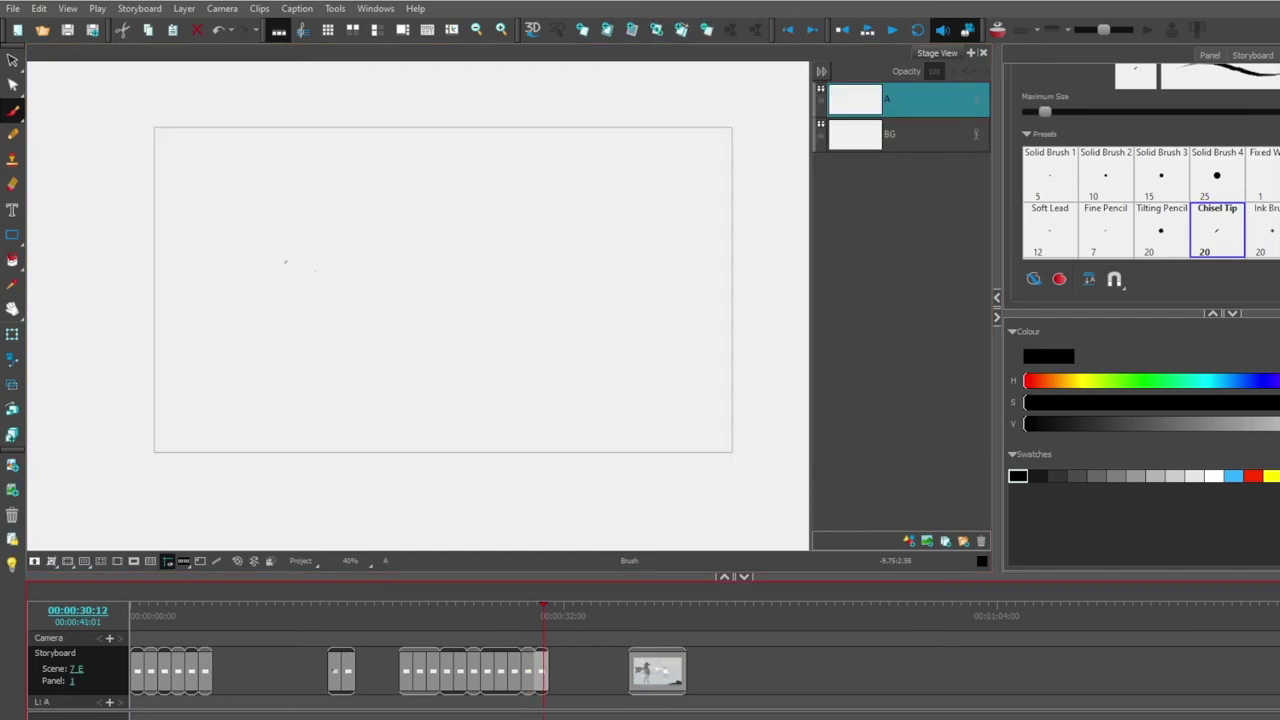
{"action": "mouse_move", "coordinate": [300, 178]}
{"action": "left_mouse_down"}
{"action": "mouse_move", "coordinate": [280, 182]}
{"action": "mouse_move", "coordinate": [345, 220]}
{"action": "mouse_move", "coordinate": [250, 200]}
{"action": "left_mouse_up"}
{"action": "mouse_move", "coordinate": [246, 252]}
{"action": "left_mouse_down"}
{"action": "mouse_move", "coordinate": [348, 224]}
{"action": "mouse_move", "coordinate": [252, 262]}
{"action": "left_mouse_up"}
{"action": "mouse_move", "coordinate": [353, 275]}
{"action": "left_mouse_down"}
{"action": "mouse_move", "coordinate": [314, 299]}
{"action": "mouse_move", "coordinate": [356, 418]}
{"action": "mouse_move", "coordinate": [411, 404]}
{"action": "left_mouse_up"}
{"action": "mouse_move", "coordinate": [328, 313]}
{"action": "left_mouse_down"}
{"action": "mouse_move", "coordinate": [532, 392]}
{"action": "mouse_move", "coordinate": [442, 360]}
{"action": "left_mouse_up"}
{"action": "left_click_drag", "start_coordinate": [352, 290], "coordinate": [509, 369]}
{"action": "mouse_move", "coordinate": [424, 330]}
{"action": "left_mouse_down"}
{"action": "mouse_move", "coordinate": [536, 392]}
{"action": "mouse_move", "coordinate": [534, 404]}
{"action": "mouse_move", "coordinate": [568, 383]}
{"action": "mouse_move", "coordinate": [578, 396]}
{"action": "left_mouse_up"}
Step: Draw the door bending toward the girl with long curved edges and its upright frame behind it
{"action": "mouse_move", "coordinate": [632, 202]}
{"action": "left_mouse_down"}
{"action": "mouse_move", "coordinate": [562, 380]}
{"action": "mouse_move", "coordinate": [576, 372]}
{"action": "left_mouse_up"}
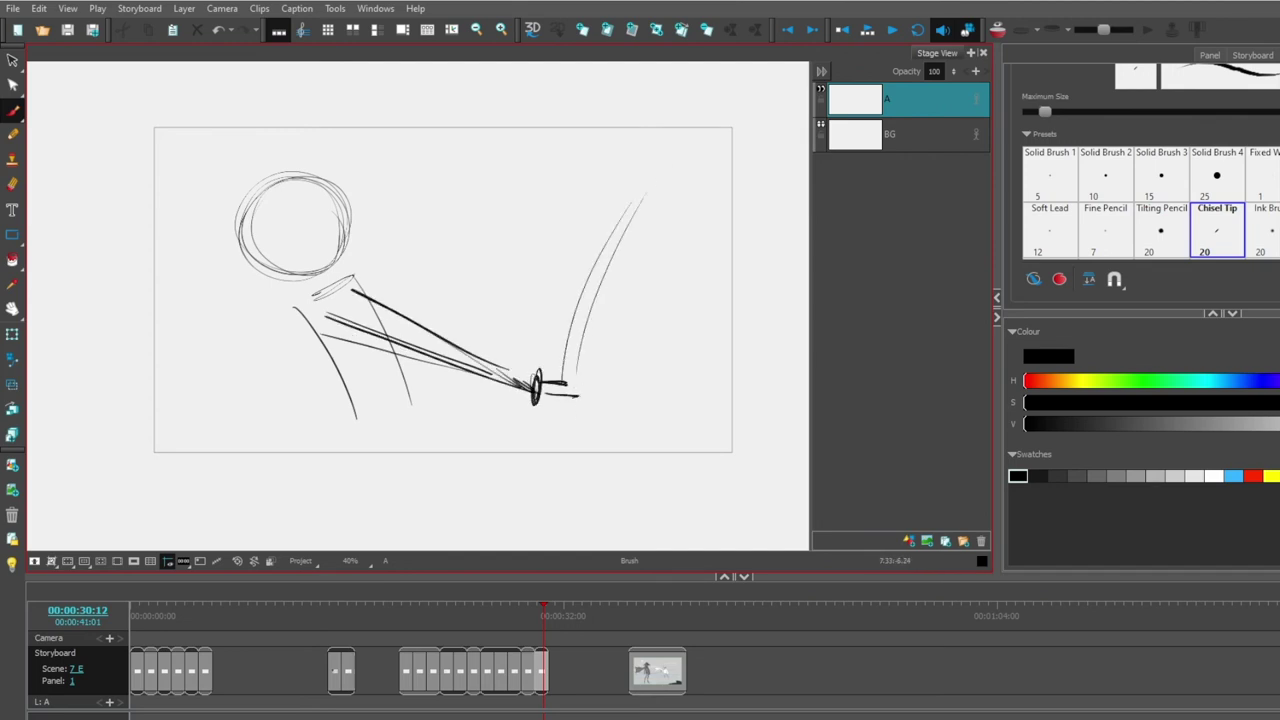
{"action": "left_click_drag", "start_coordinate": [621, 142], "coordinate": [566, 345]}
{"action": "mouse_move", "coordinate": [644, 182]}
{"action": "left_mouse_down"}
{"action": "mouse_move", "coordinate": [604, 328]}
{"action": "mouse_move", "coordinate": [618, 488]}
{"action": "left_mouse_up"}
{"action": "left_click_drag", "start_coordinate": [566, 384], "coordinate": [597, 474]}
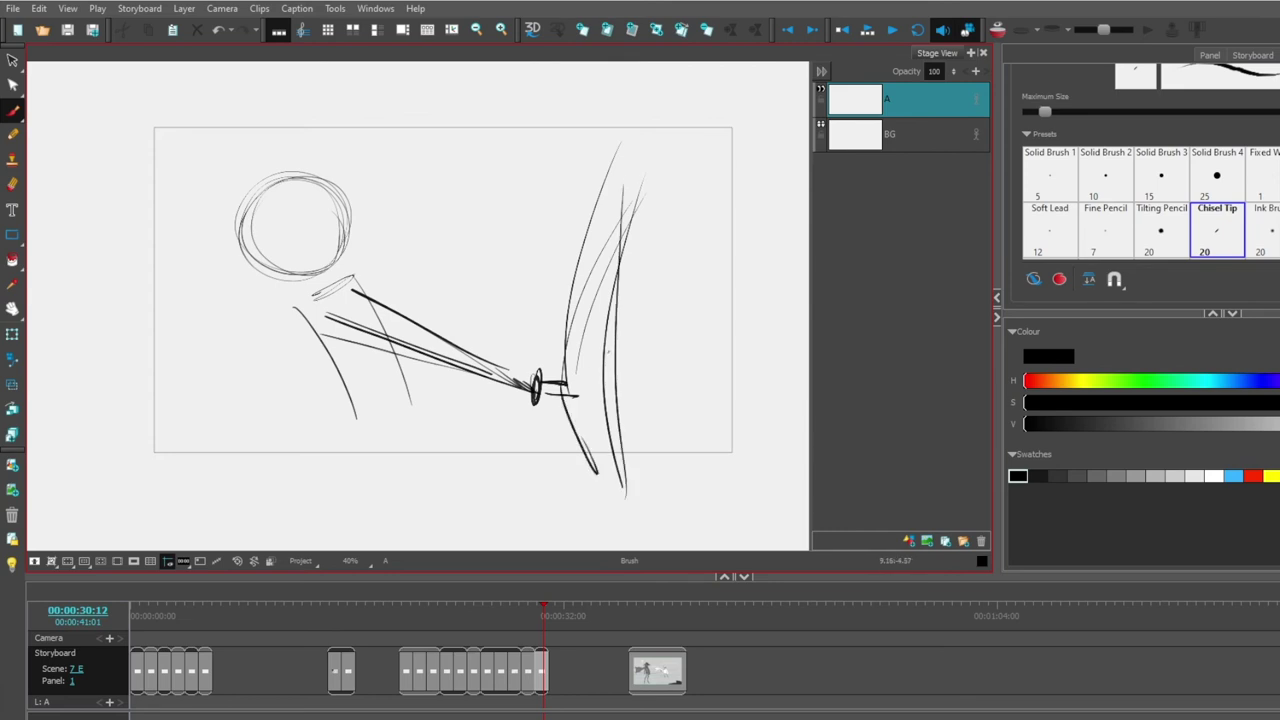
{"action": "mouse_move", "coordinate": [644, 98]}
{"action": "left_mouse_down"}
{"action": "mouse_move", "coordinate": [654, 510]}
{"action": "mouse_move", "coordinate": [670, 462]}
{"action": "left_mouse_up"}
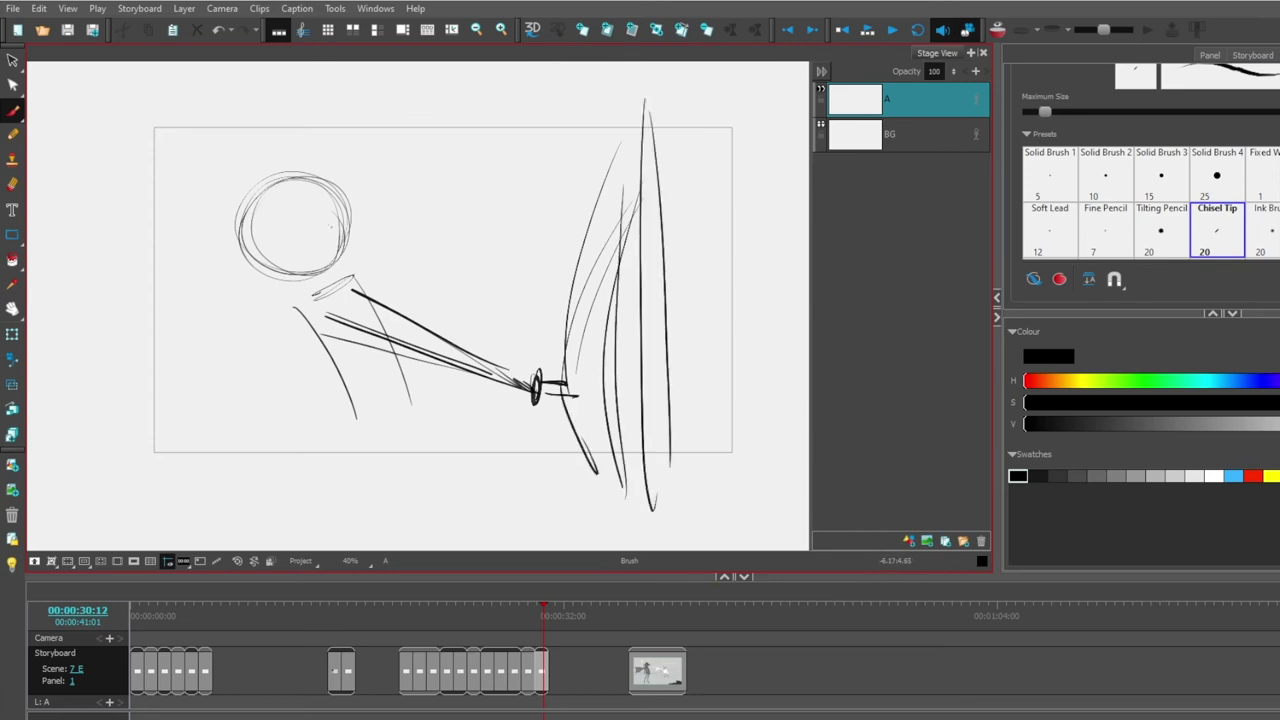
Step: Add the straining face and loose hair strands to the head of the girl pulling the door
{"action": "left_click_drag", "start_coordinate": [331, 226], "coordinate": [303, 257]}
{"action": "left_click_drag", "start_coordinate": [304, 262], "coordinate": [331, 223]}
{"action": "left_click_drag", "start_coordinate": [262, 188], "coordinate": [252, 284]}
{"action": "left_click_drag", "start_coordinate": [240, 232], "coordinate": [276, 322]}
{"action": "mouse_move", "coordinate": [318, 170]}
{"action": "left_mouse_down"}
{"action": "mouse_move", "coordinate": [372, 194]}
{"action": "mouse_move", "coordinate": [322, 218]}
{"action": "left_mouse_up"}
{"action": "left_click_drag", "start_coordinate": [210, 262], "coordinate": [264, 275]}
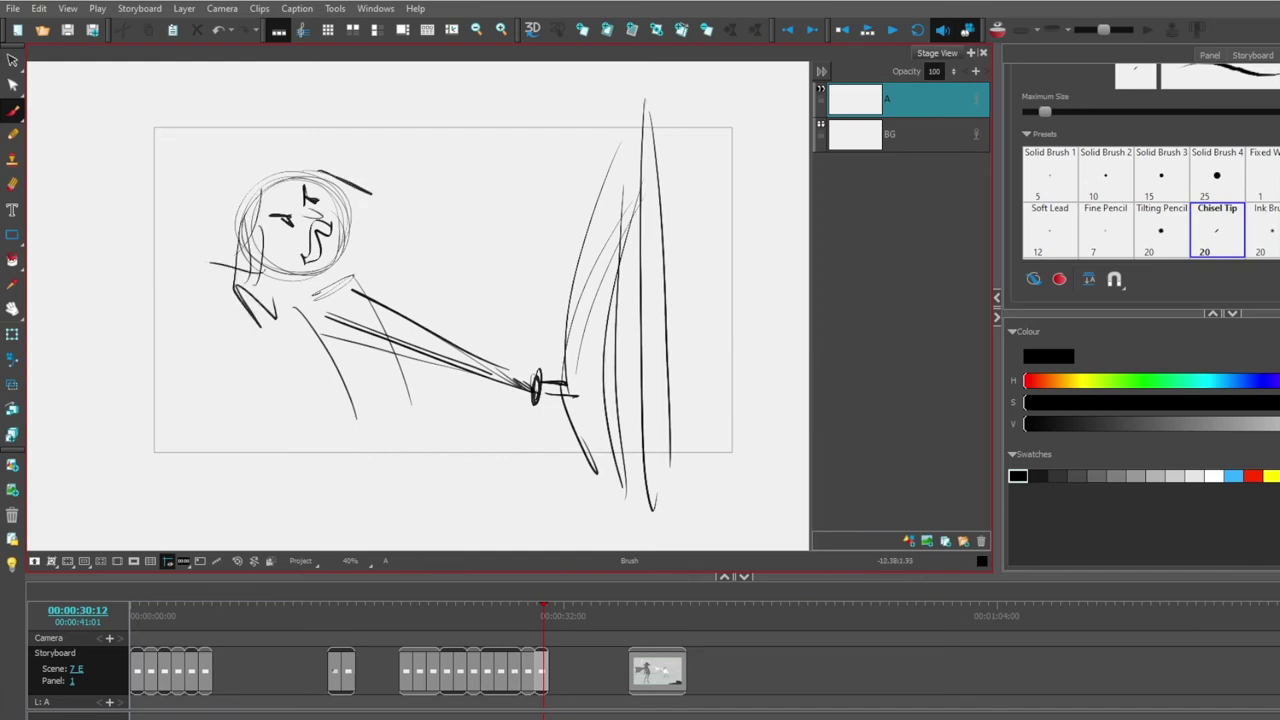
Step: Create scene 7_F after scene 7_E and sketch an oversized close-up head with steep angry brows and narrow eyes
{"action": "left_click", "coordinate": [551, 672]}
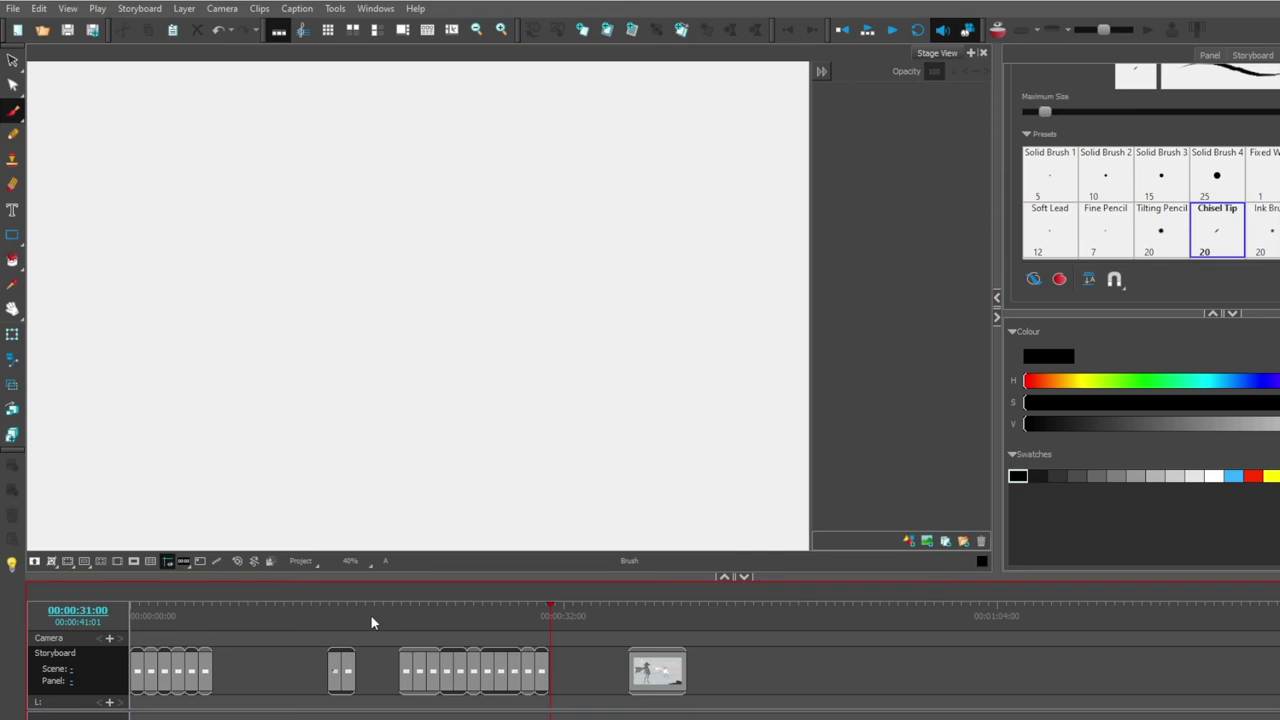
{"action": "key", "text": "p"}
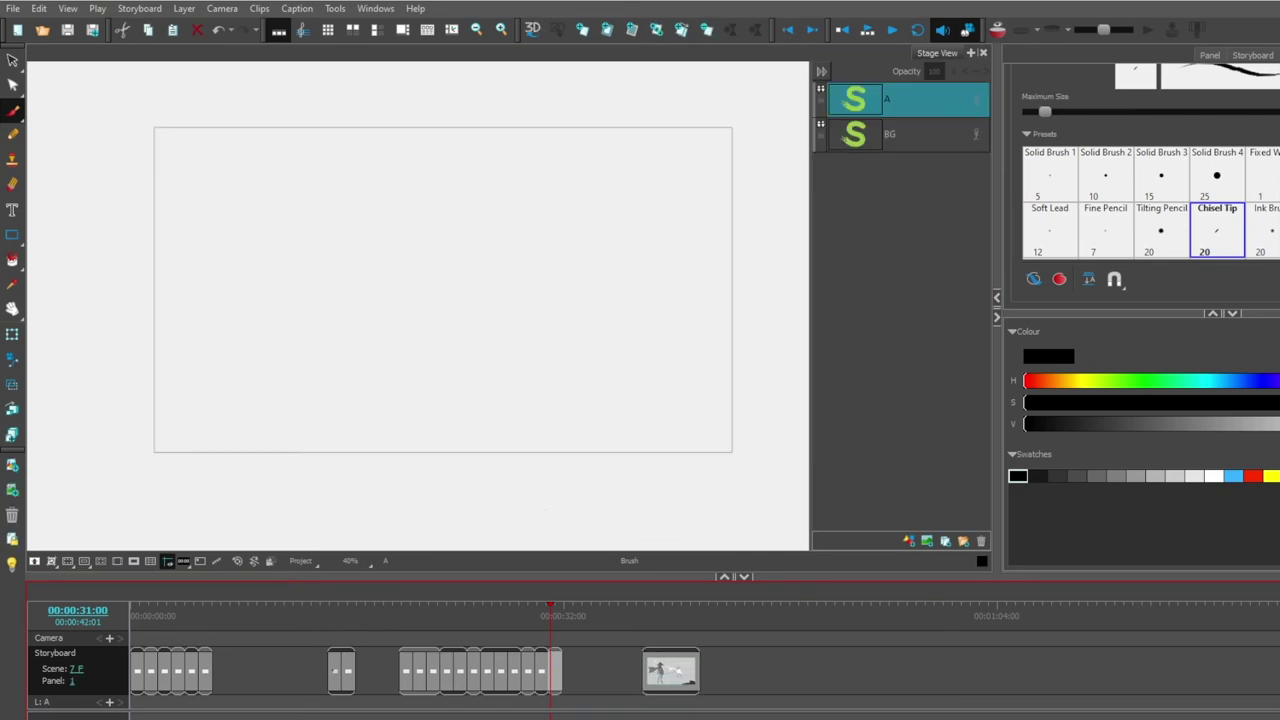
{"action": "mouse_move", "coordinate": [157, 290]}
{"action": "left_mouse_down"}
{"action": "mouse_move", "coordinate": [257, 437]}
{"action": "mouse_move", "coordinate": [180, 357]}
{"action": "mouse_move", "coordinate": [134, 185]}
{"action": "mouse_move", "coordinate": [340, 84]}
{"action": "mouse_move", "coordinate": [232, 134]}
{"action": "mouse_move", "coordinate": [382, 274]}
{"action": "left_mouse_up"}
{"action": "left_click_drag", "start_coordinate": [255, 165], "coordinate": [380, 272]}
{"action": "left_click_drag", "start_coordinate": [310, 236], "coordinate": [332, 293]}
{"action": "mouse_move", "coordinate": [413, 276]}
{"action": "left_mouse_down"}
{"action": "mouse_move", "coordinate": [573, 184]}
{"action": "mouse_move", "coordinate": [463, 268]}
{"action": "mouse_move", "coordinate": [467, 308]}
{"action": "mouse_move", "coordinate": [520, 233]}
{"action": "left_mouse_up"}
Step: Draw the close-up face's wavy open mouth with inner marks and add a curved line across the forehead
{"action": "mouse_move", "coordinate": [478, 412]}
{"action": "left_mouse_down"}
{"action": "mouse_move", "coordinate": [296, 330]}
{"action": "mouse_move", "coordinate": [360, 425]}
{"action": "mouse_move", "coordinate": [478, 408]}
{"action": "left_mouse_up"}
{"action": "mouse_move", "coordinate": [432, 366]}
{"action": "left_mouse_down"}
{"action": "mouse_move", "coordinate": [456, 392]}
{"action": "mouse_move", "coordinate": [430, 368]}
{"action": "left_mouse_up"}
{"action": "left_click_drag", "start_coordinate": [234, 376], "coordinate": [268, 394]}
{"action": "left_click_drag", "start_coordinate": [496, 126], "coordinate": [438, 182]}
{"action": "left_click_drag", "start_coordinate": [304, 180], "coordinate": [436, 178]}
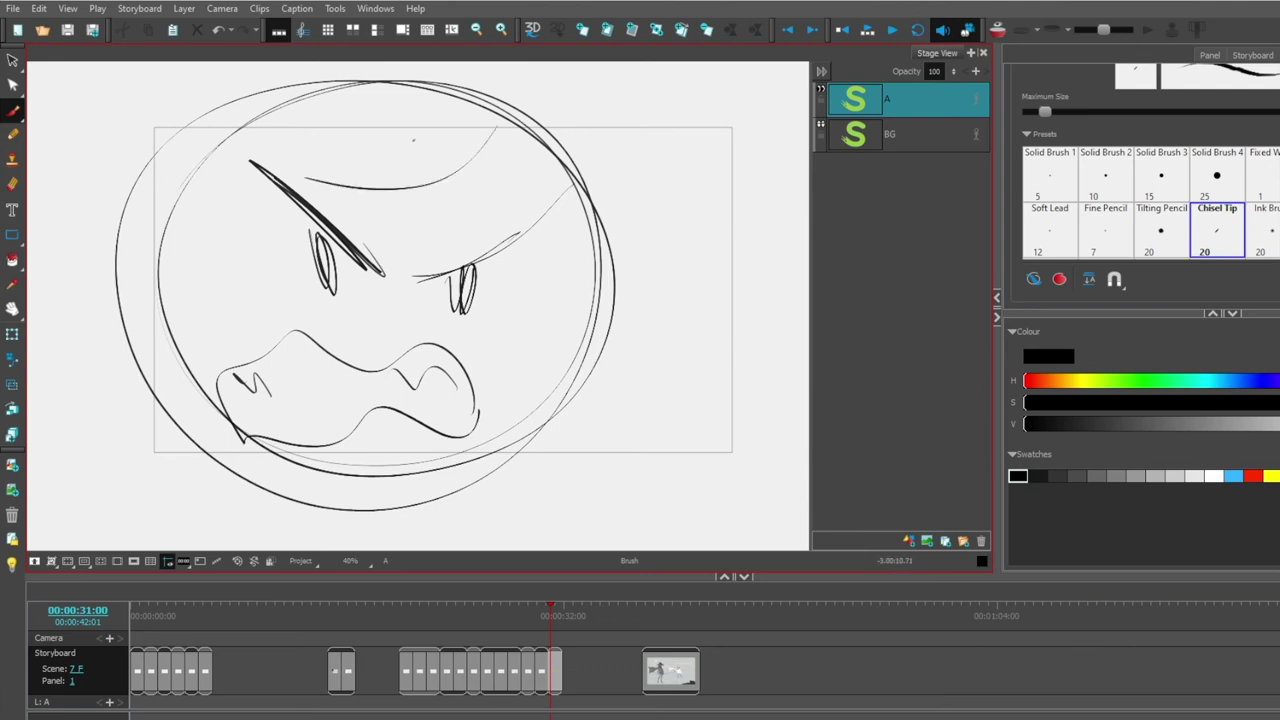
Step: Draw the close-up head's hair with sweeping fringe strokes across the forehead and long wavy strands down both sides of the face
{"action": "left_click_drag", "start_coordinate": [220, 130], "coordinate": [432, 140]}
{"action": "left_click_drag", "start_coordinate": [474, 148], "coordinate": [520, 232]}
{"action": "mouse_move", "coordinate": [498, 162]}
{"action": "left_mouse_down"}
{"action": "mouse_move", "coordinate": [572, 228]}
{"action": "mouse_move", "coordinate": [654, 458]}
{"action": "left_mouse_up"}
{"action": "left_click_drag", "start_coordinate": [618, 410], "coordinate": [600, 506]}
{"action": "mouse_move", "coordinate": [230, 176]}
{"action": "left_mouse_down"}
{"action": "mouse_move", "coordinate": [168, 370]}
{"action": "mouse_move", "coordinate": [74, 424]}
{"action": "left_mouse_up"}
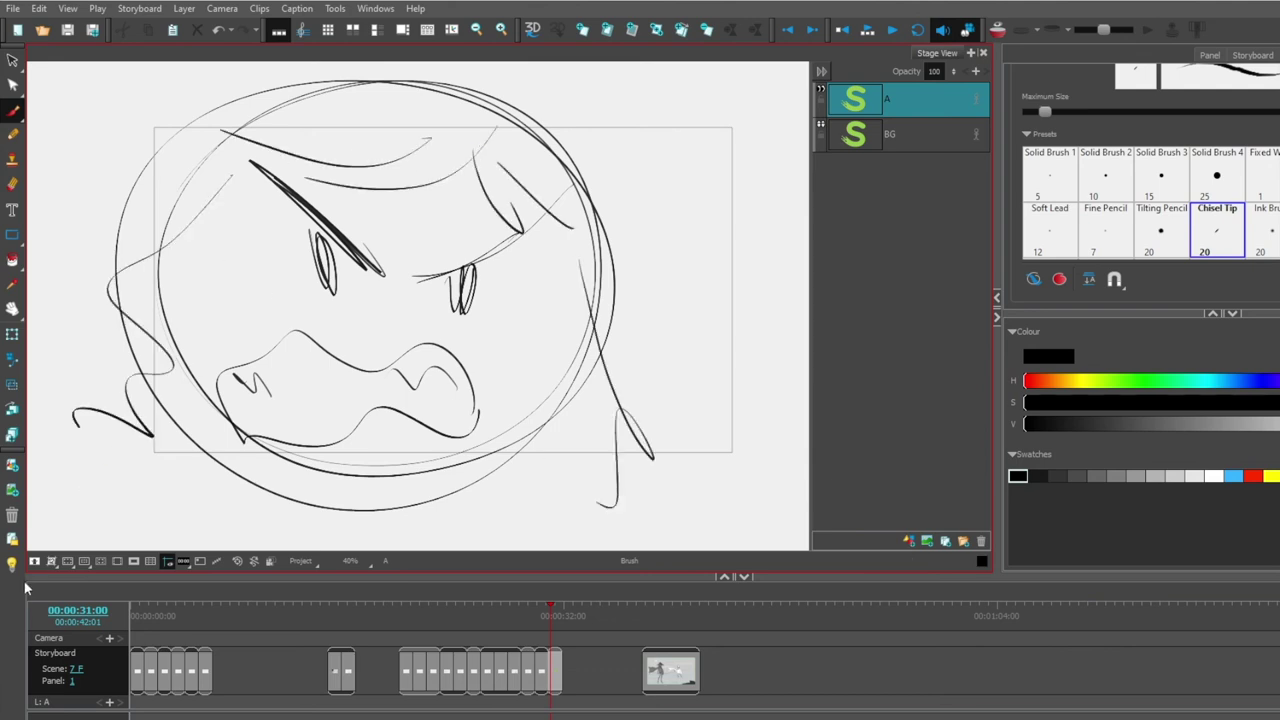
Step: Review the three panels of scene 7, comparing the girl's placement on the landscape path with the flat reference shots
{"action": "left_click", "coordinate": [406, 670]}
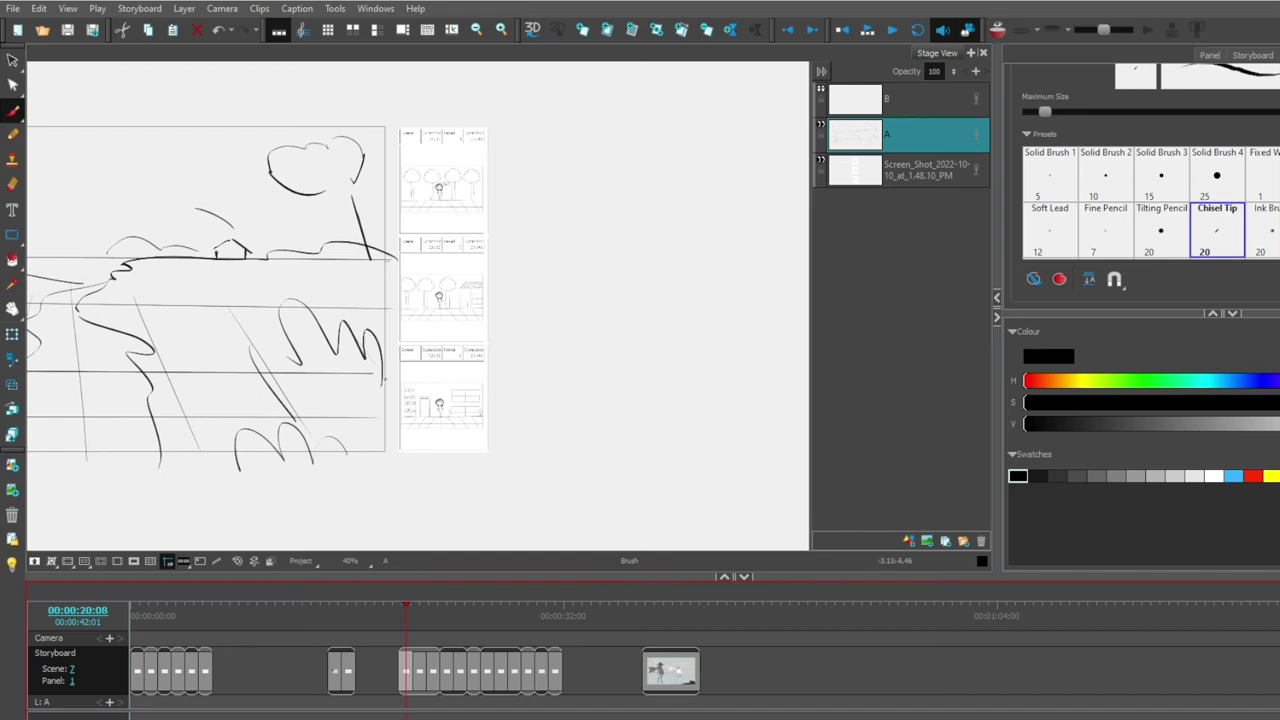
{"action": "left_click_drag", "start_coordinate": [145, 425], "coordinate": [359, 427]}
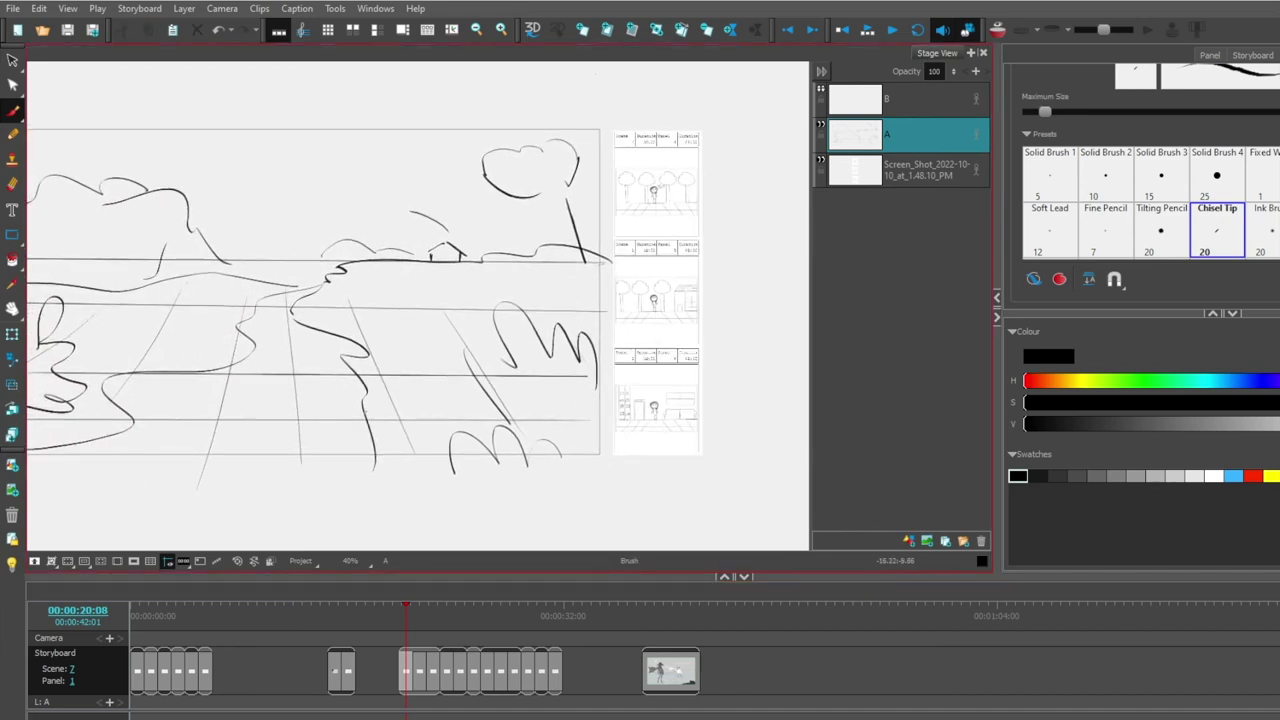
{"action": "left_click", "coordinate": [413, 668]}
{"action": "left_click", "coordinate": [422, 671]}
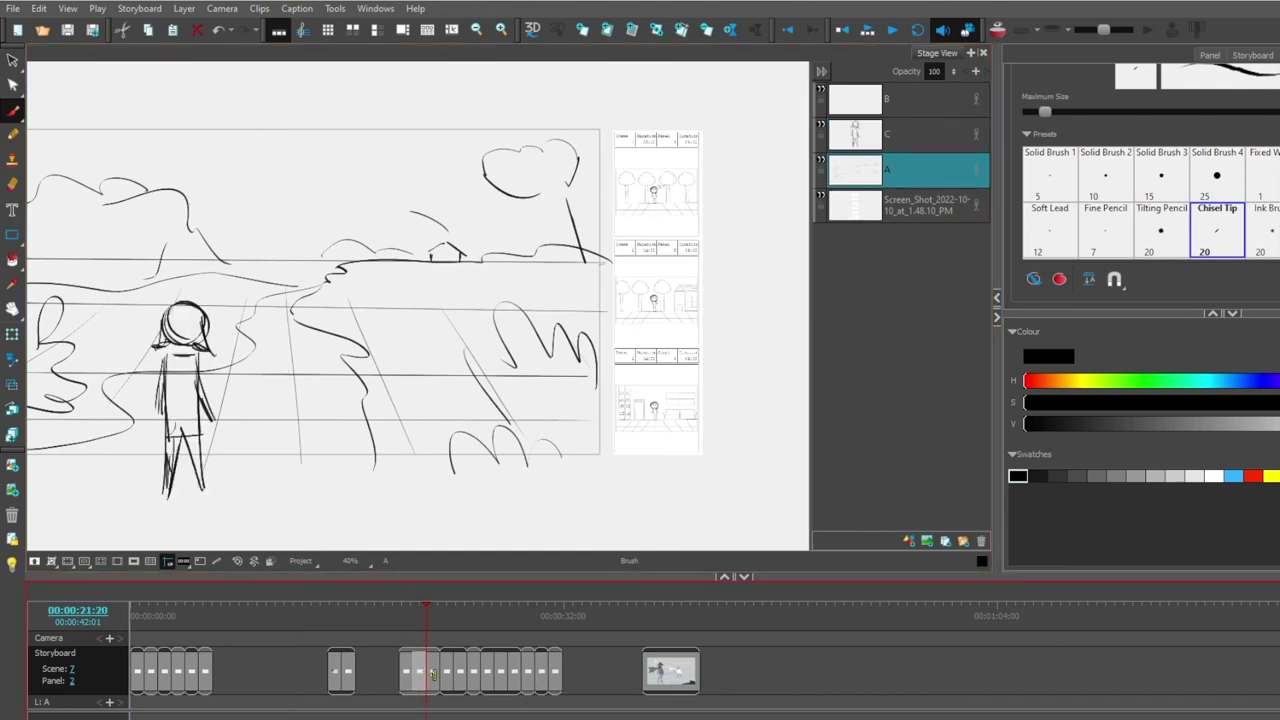
{"action": "left_click", "coordinate": [434, 676]}
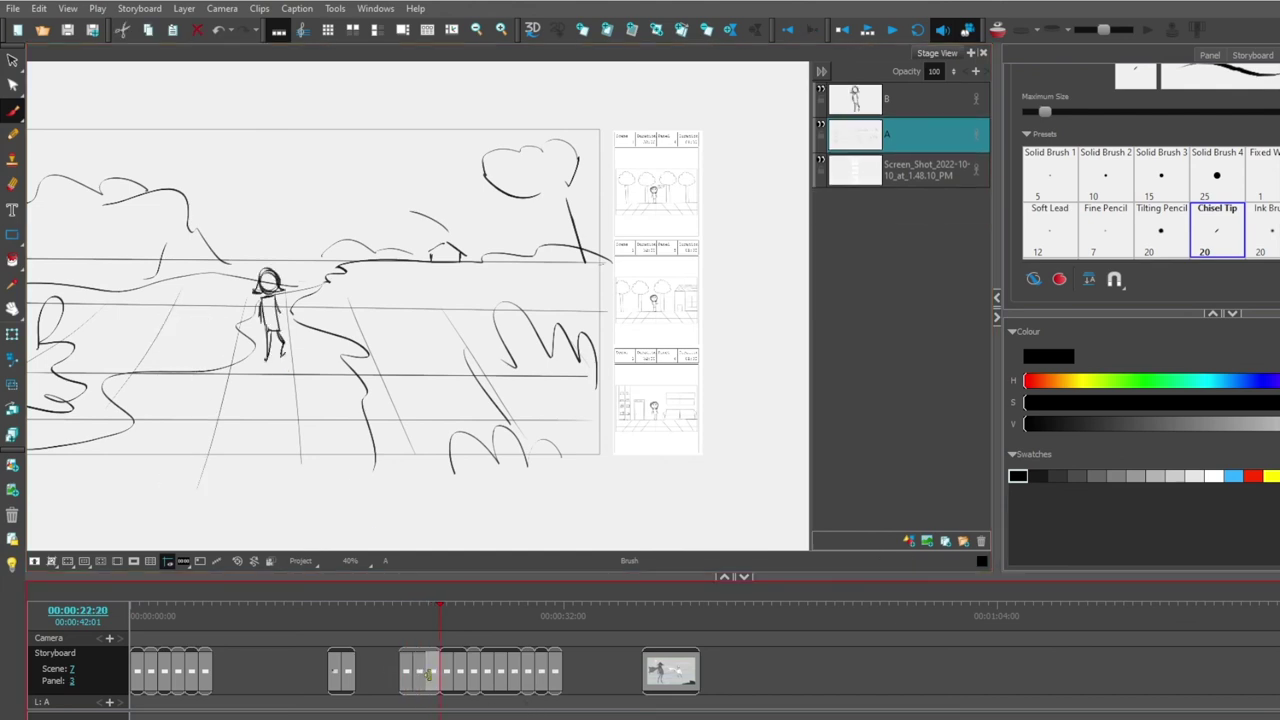
{"action": "left_click", "coordinate": [419, 675]}
{"action": "left_click", "coordinate": [434, 676]}
Step: Review the redrawn panels in order from scene 7_A through scene 7_F, examining each shot's framing and action
{"action": "left_click_drag", "start_coordinate": [433, 678], "coordinate": [448, 664]}
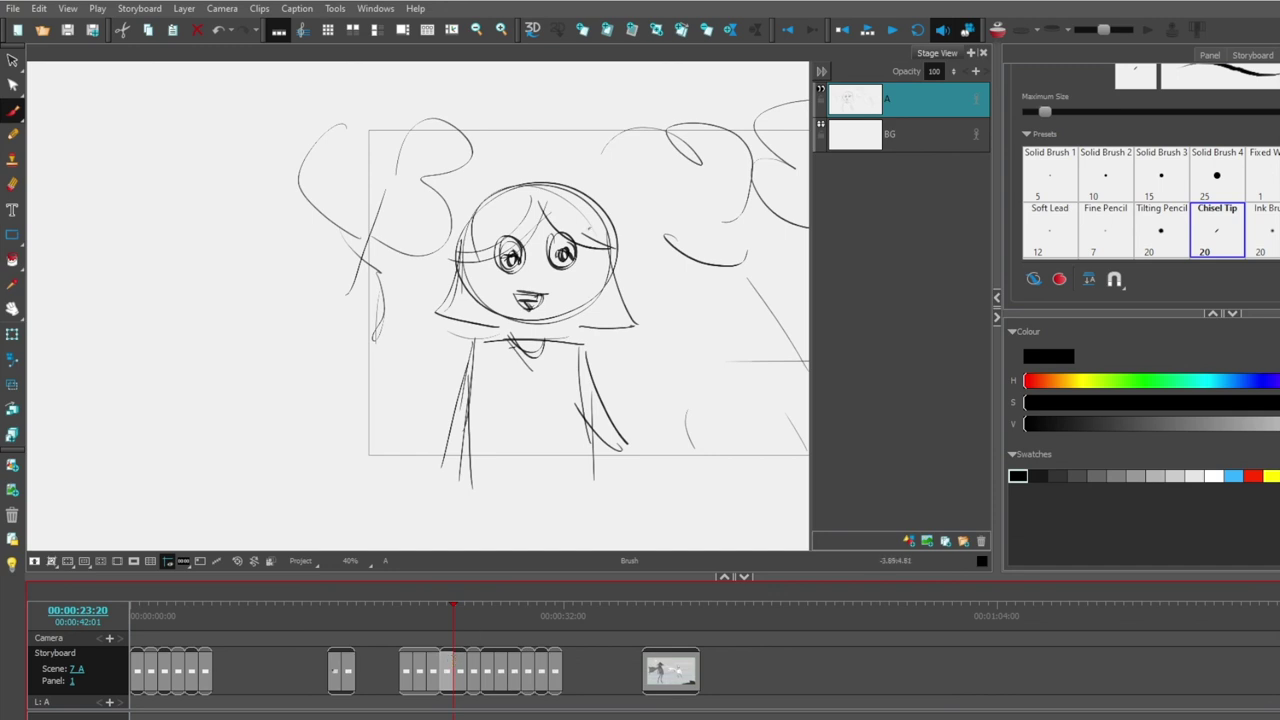
{"action": "left_click", "coordinate": [462, 665]}
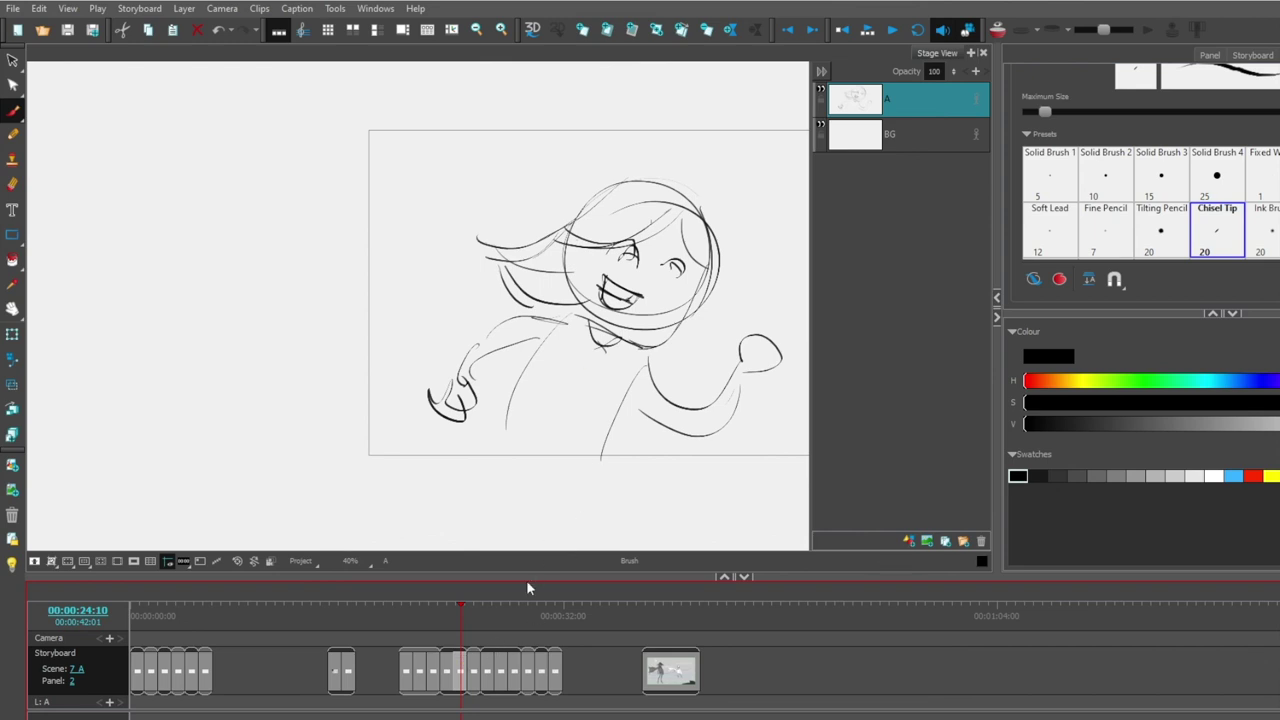
{"action": "left_click", "coordinate": [476, 668]}
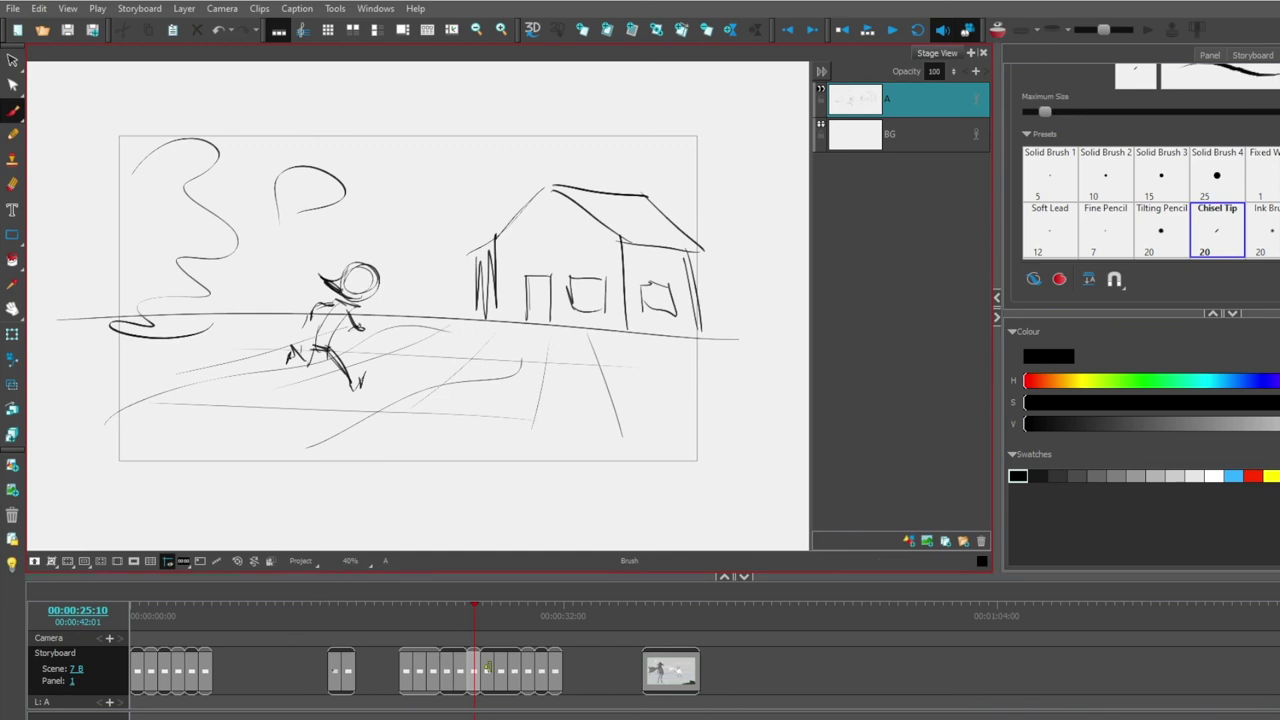
{"action": "left_click", "coordinate": [488, 668]}
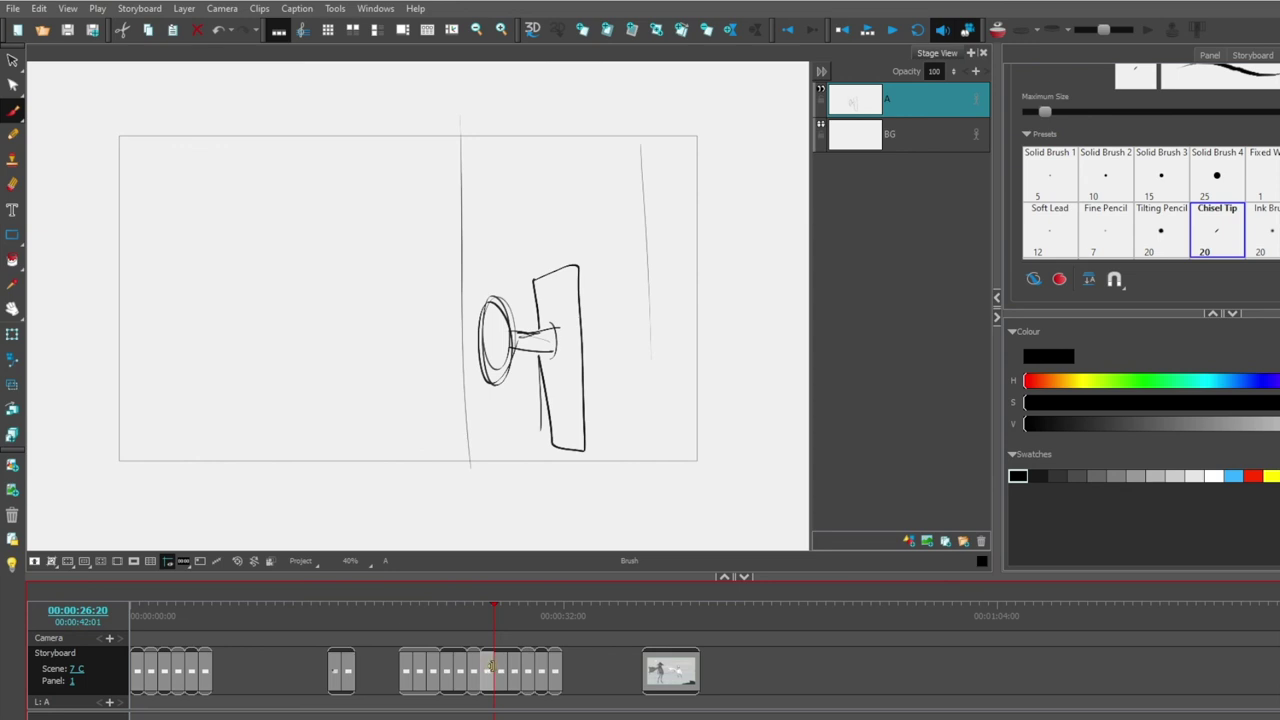
{"action": "left_click", "coordinate": [502, 667]}
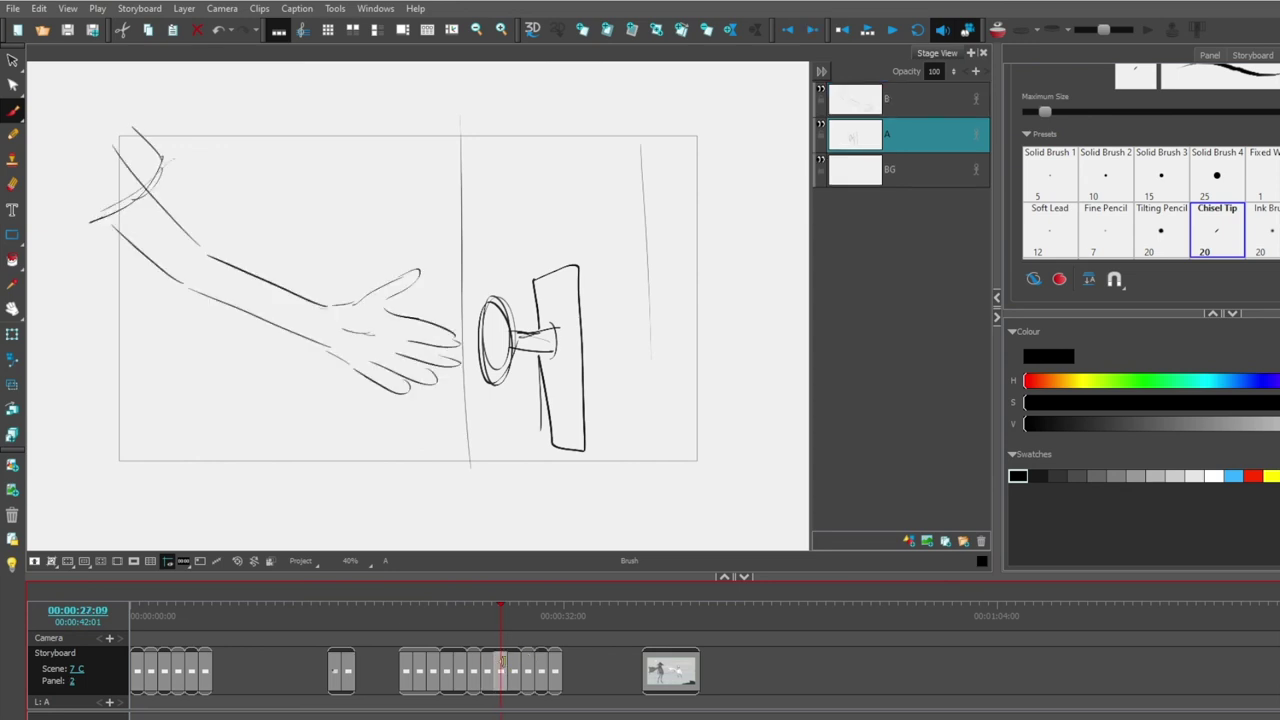
{"action": "left_click", "coordinate": [512, 662]}
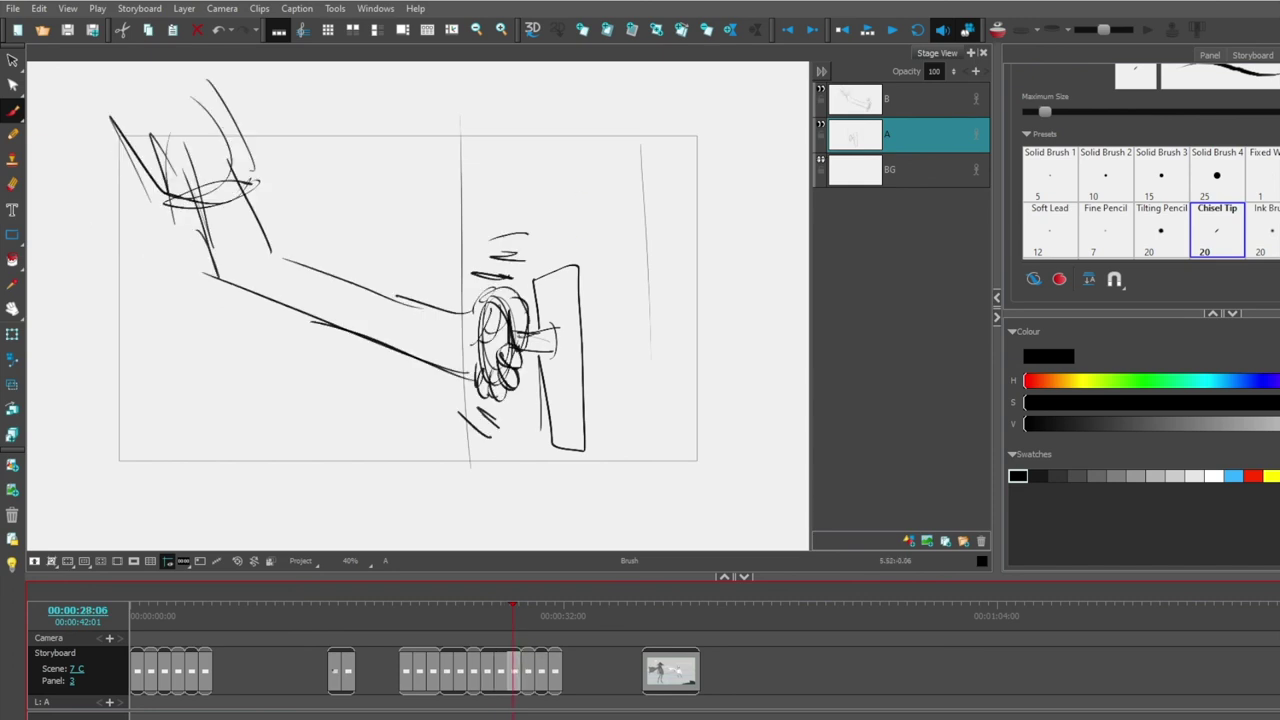
{"action": "left_click", "coordinate": [531, 661]}
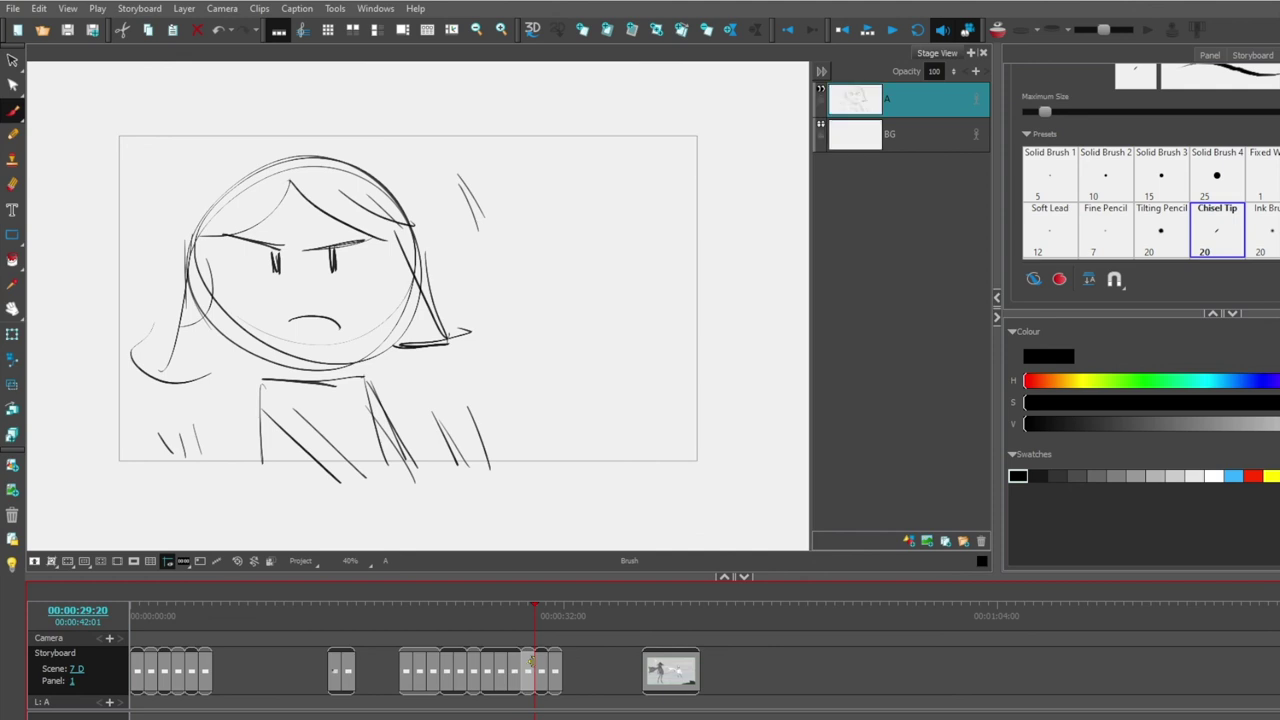
{"action": "left_click", "coordinate": [543, 660]}
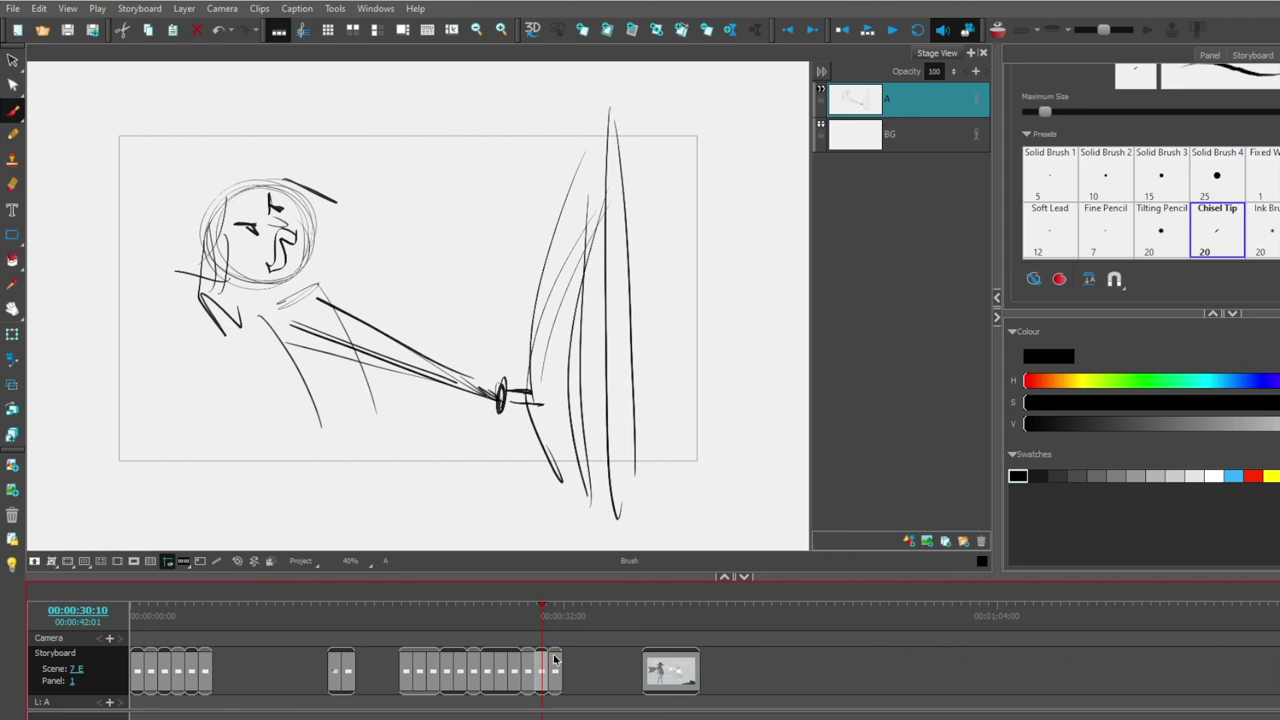
{"action": "left_click", "coordinate": [555, 660]}
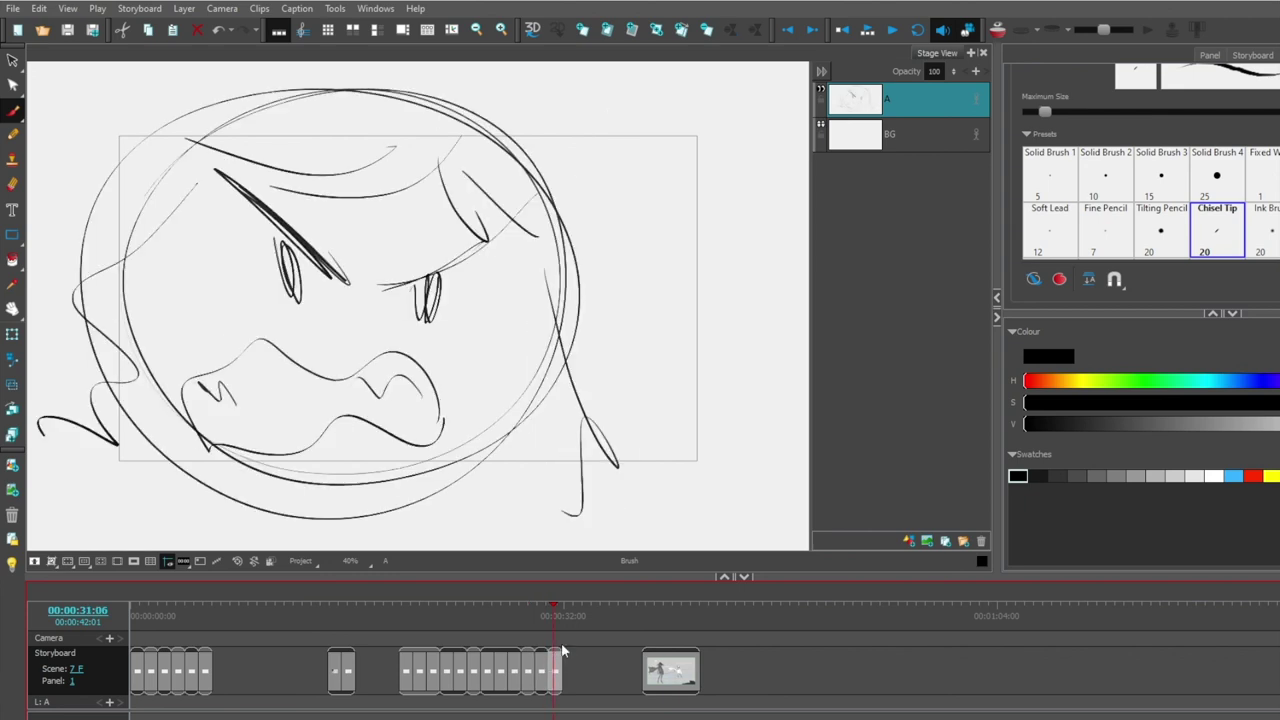